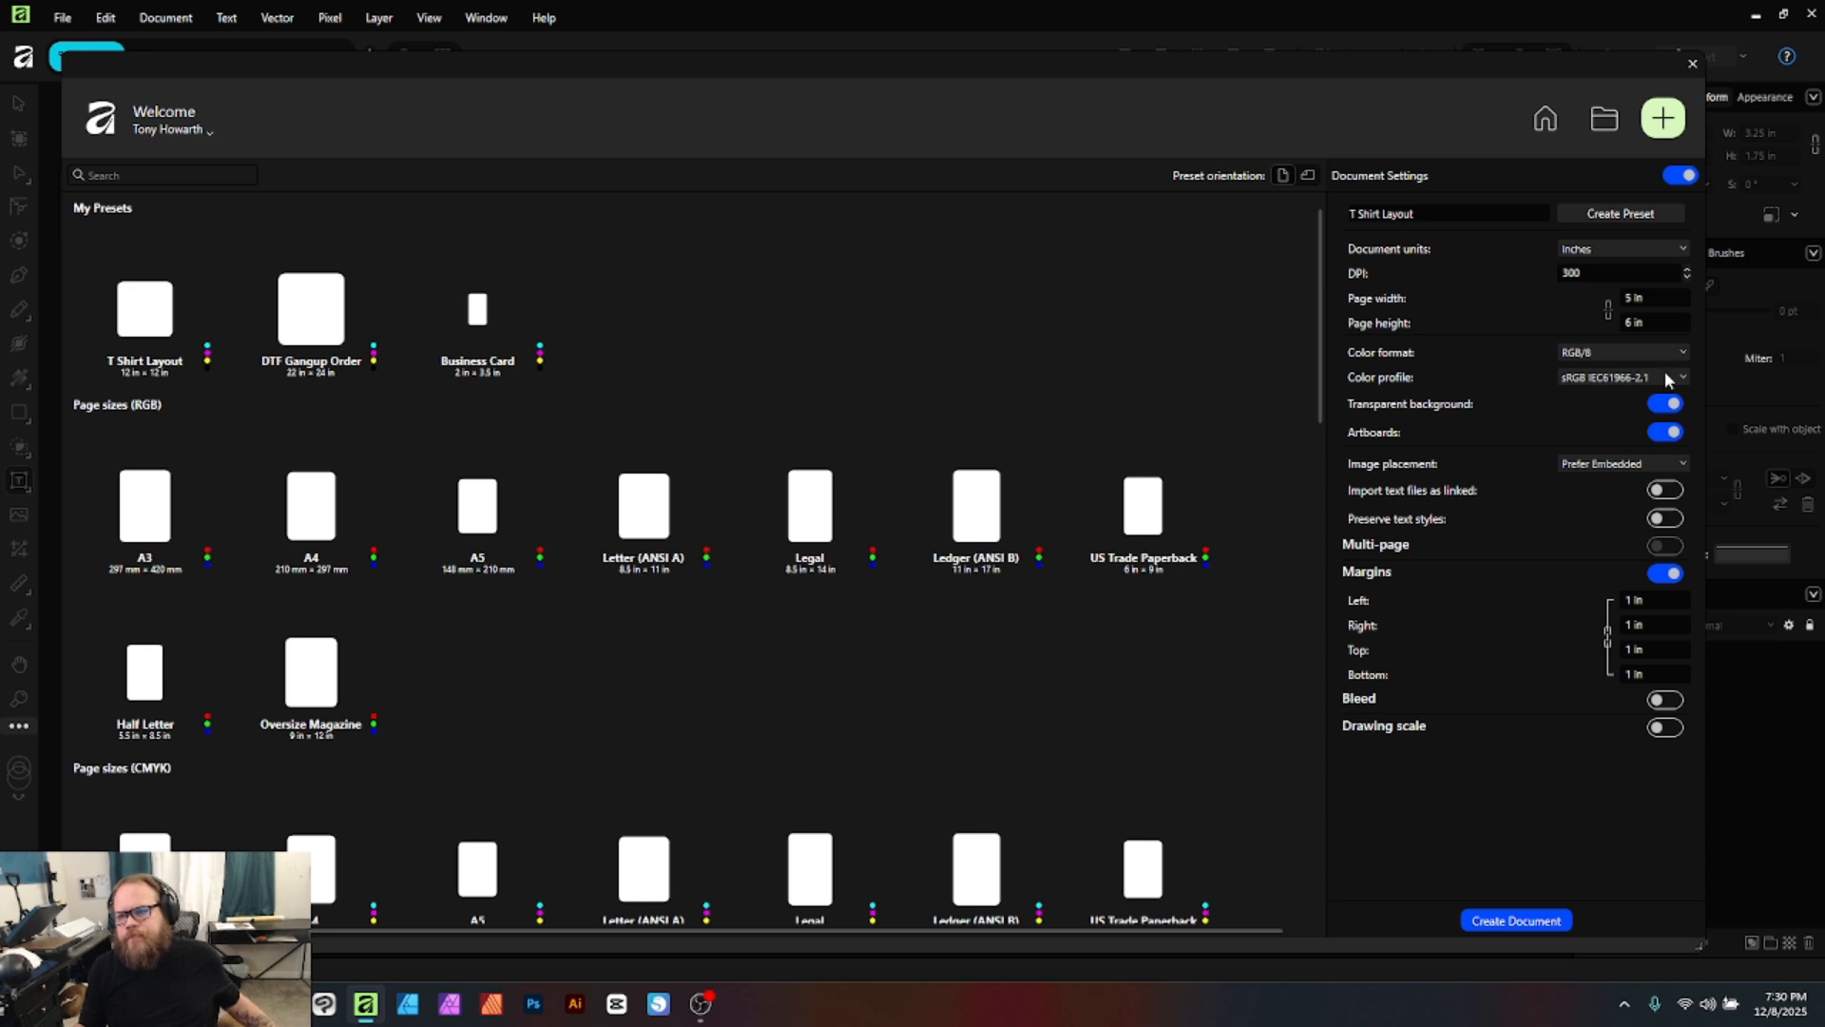
- Set the new document's color format to CMYK/8 with the U.S. Web Coated (SWOP) v2 color profile
left_click(1668, 377)
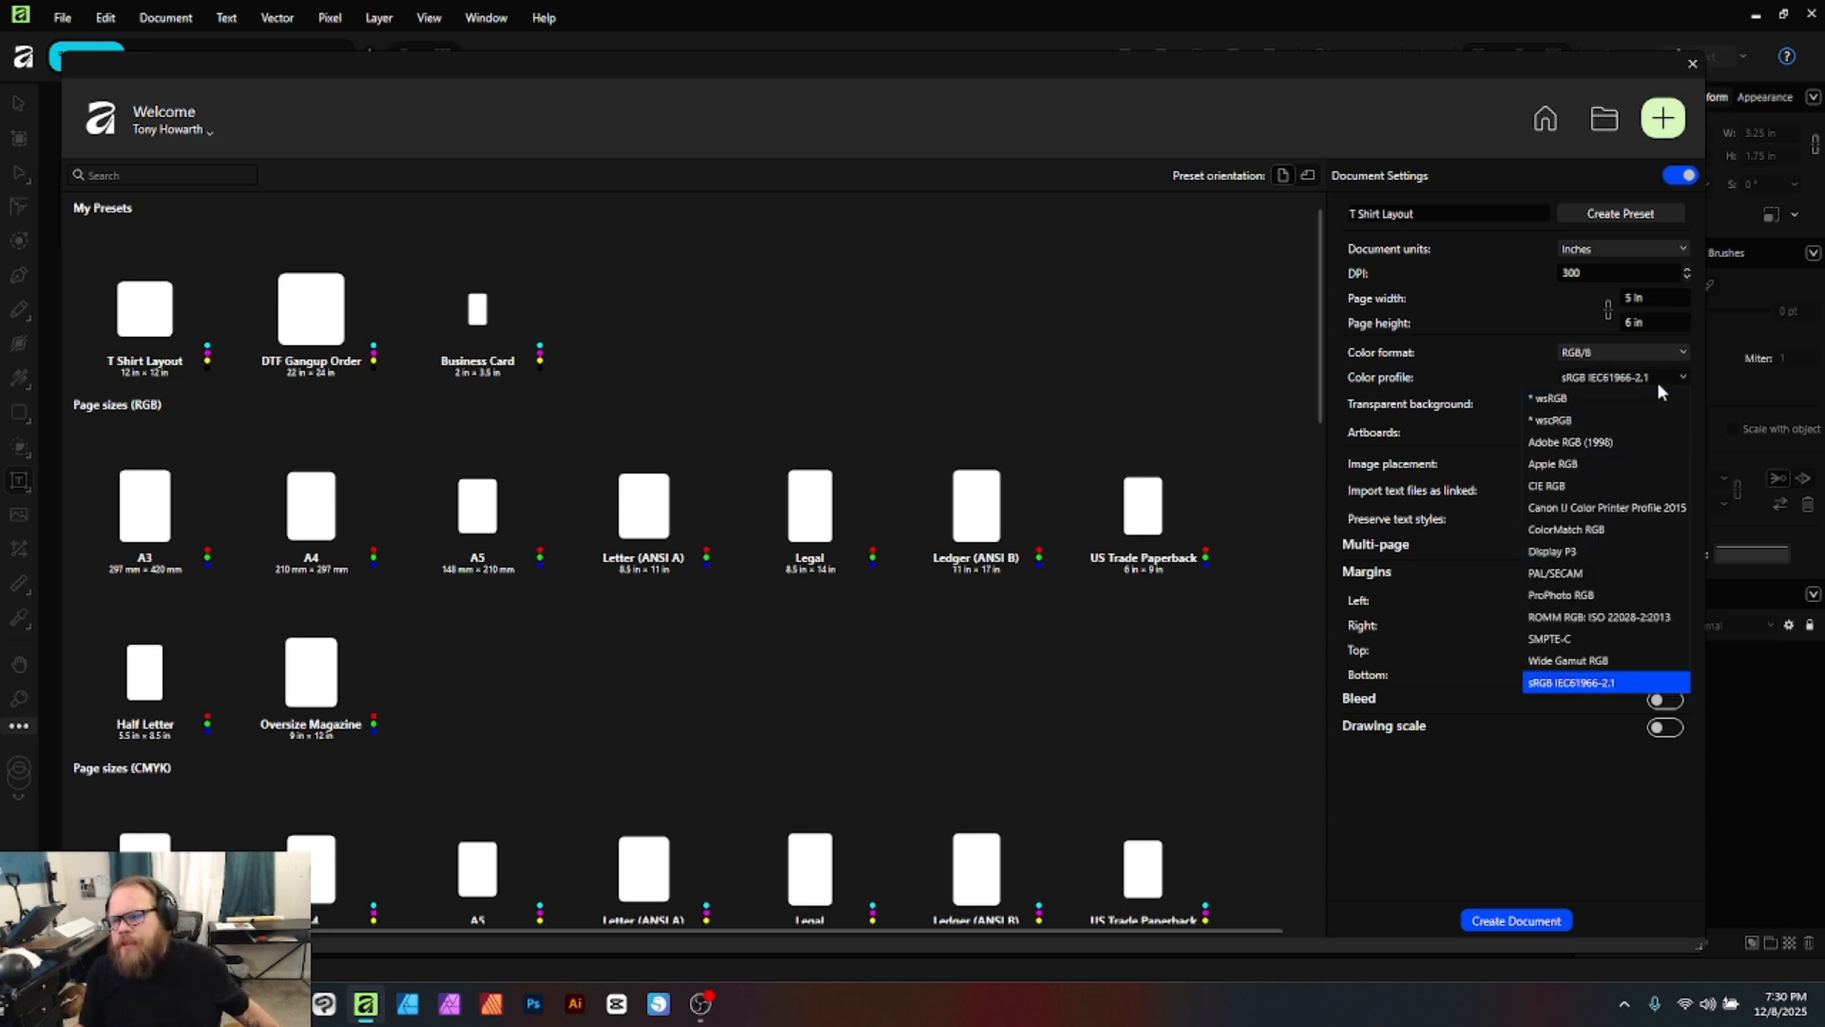
left_click(1645, 352)
left_click(1641, 352)
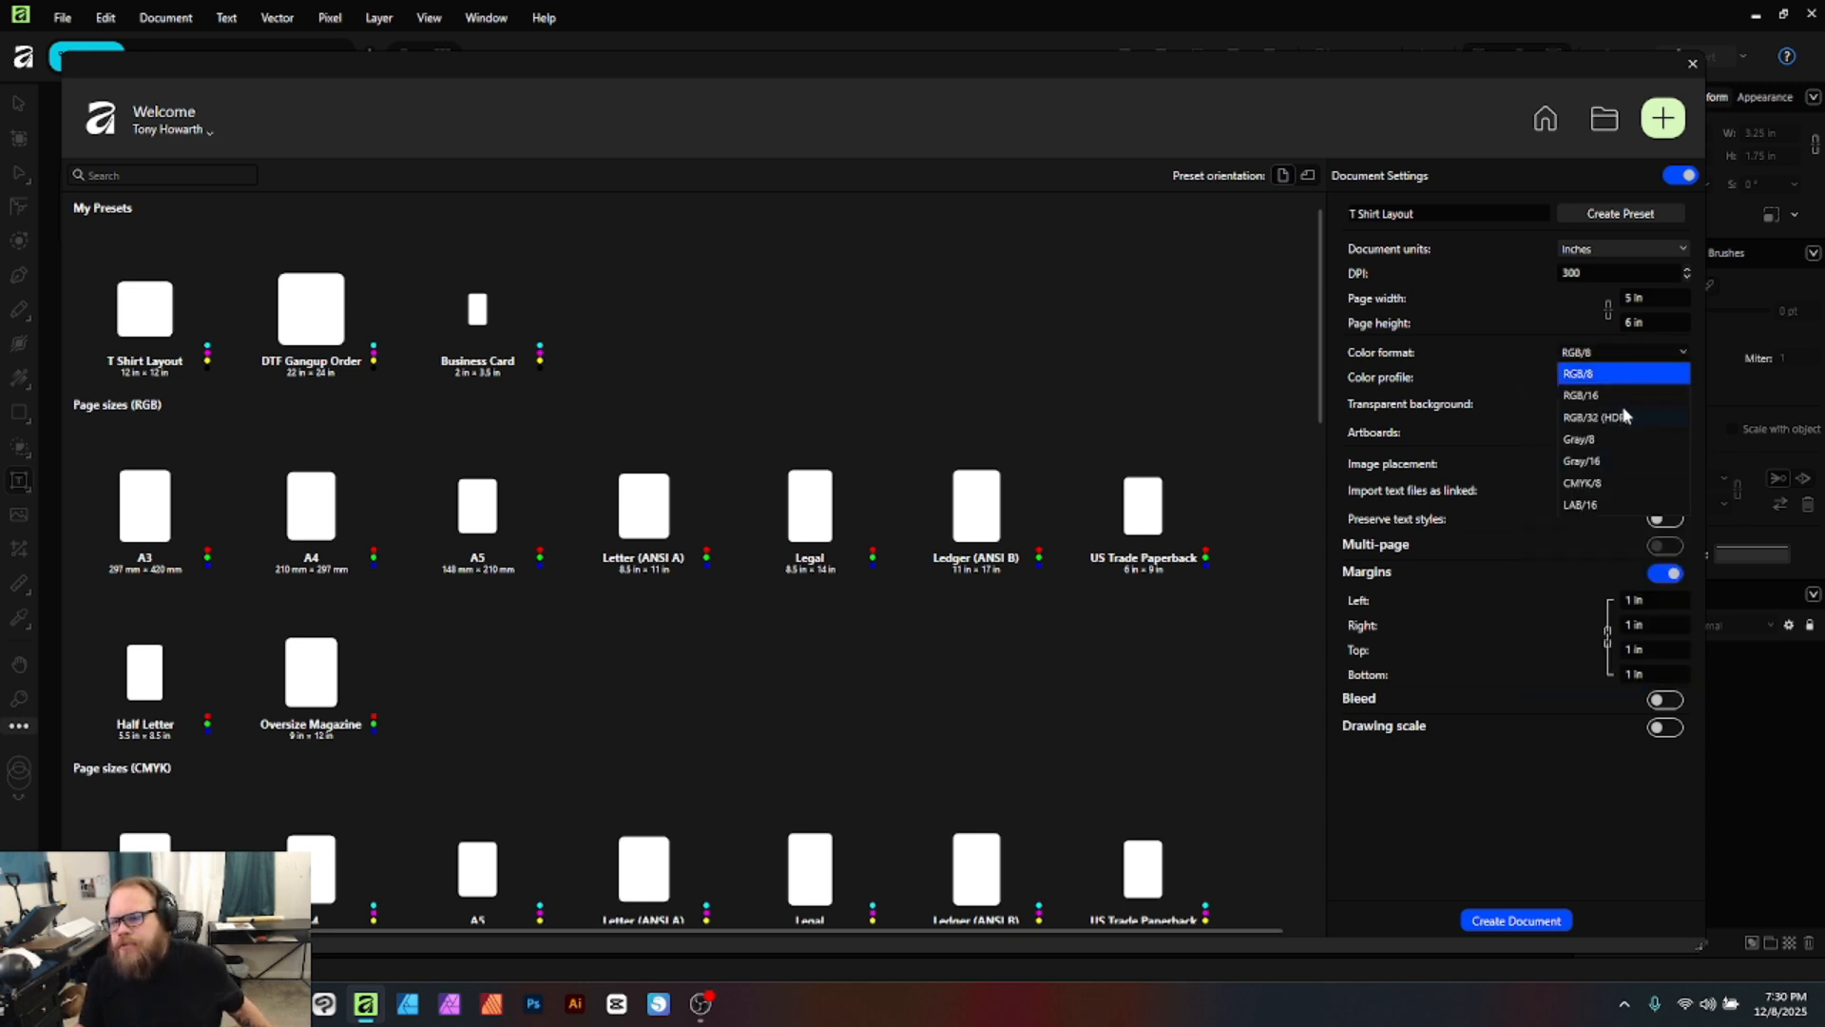
left_click(1609, 485)
left_click(1625, 380)
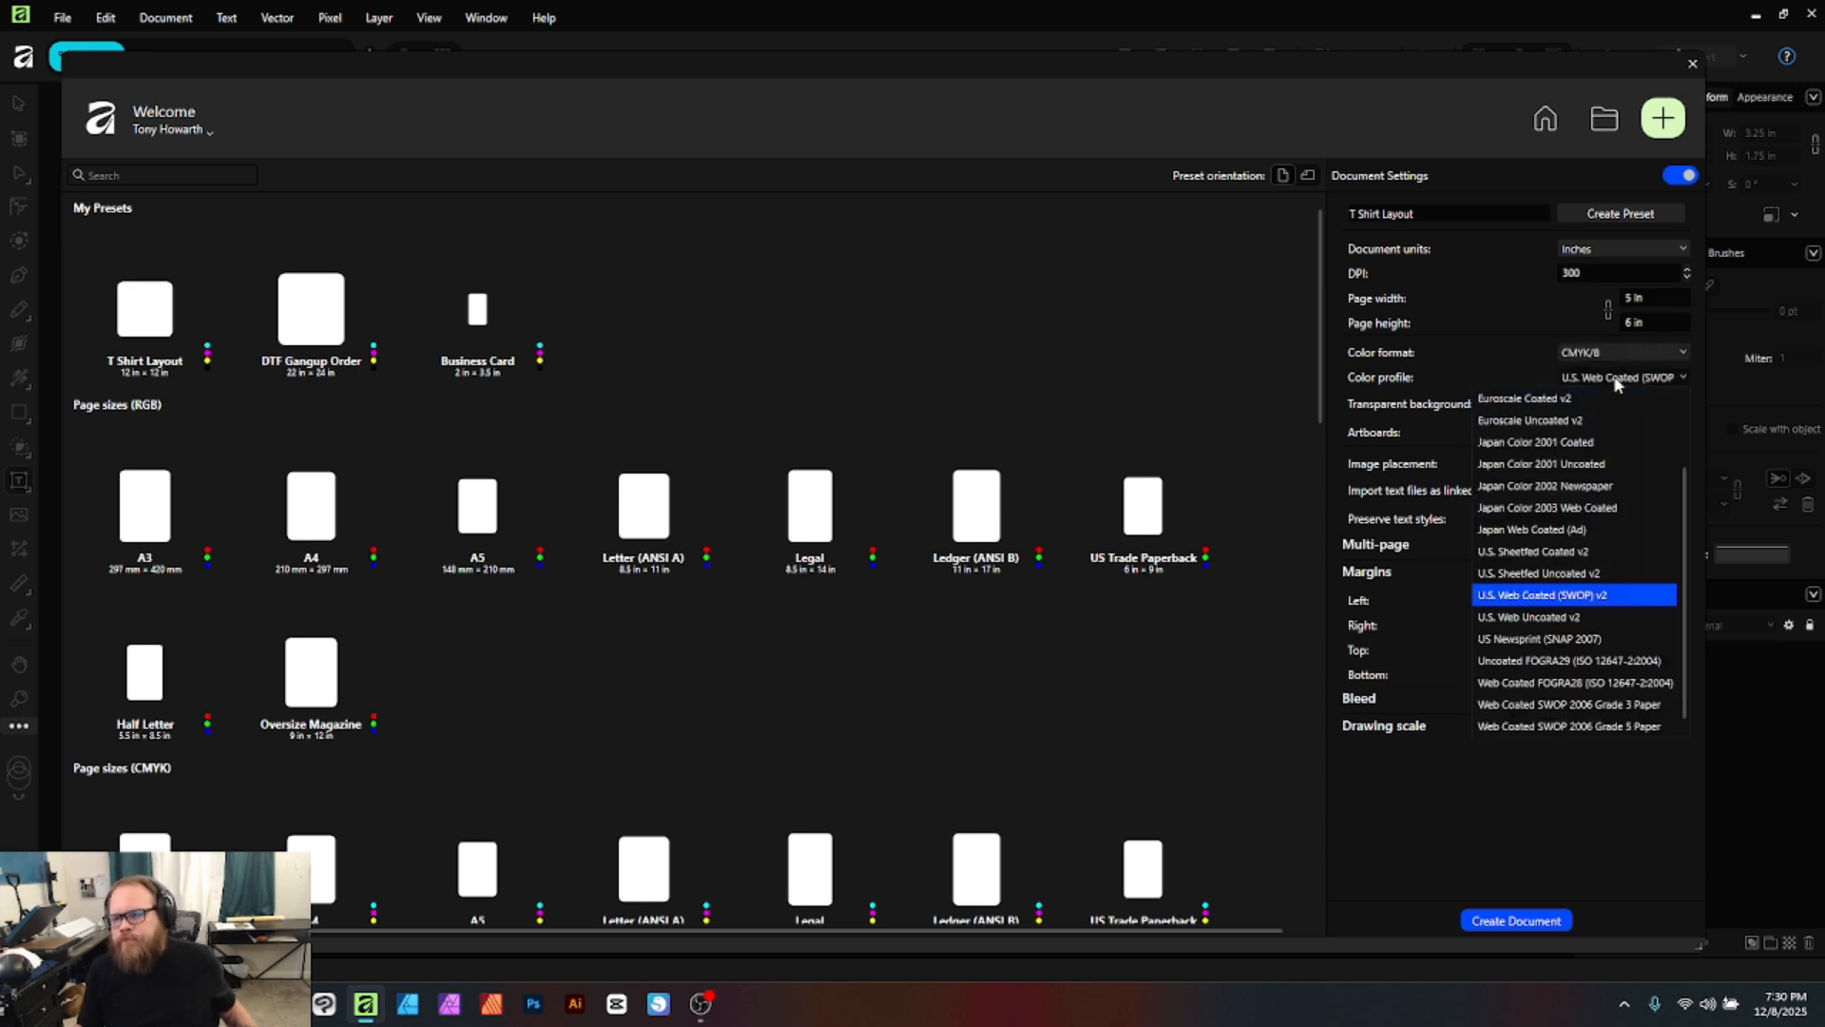
left_click(1620, 380)
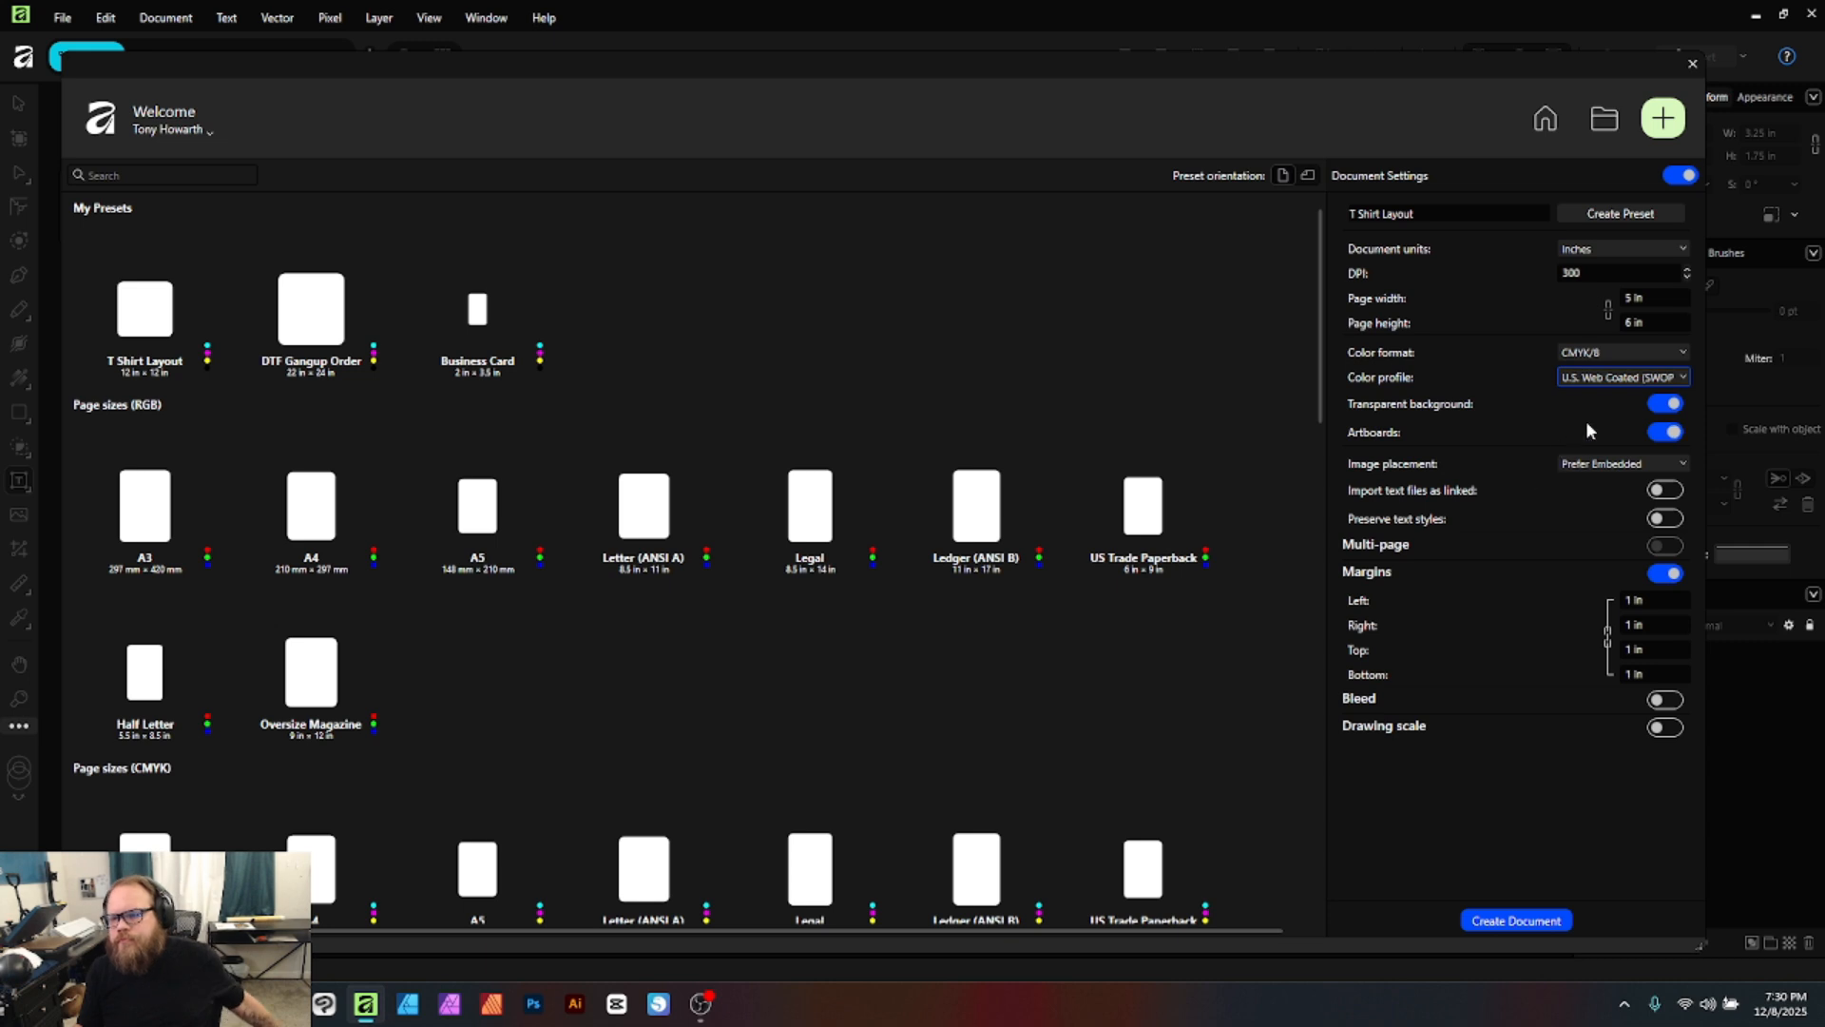
- Turn off the transparent background and enable importing text files as linked and preserving text styles
left_click(1668, 405)
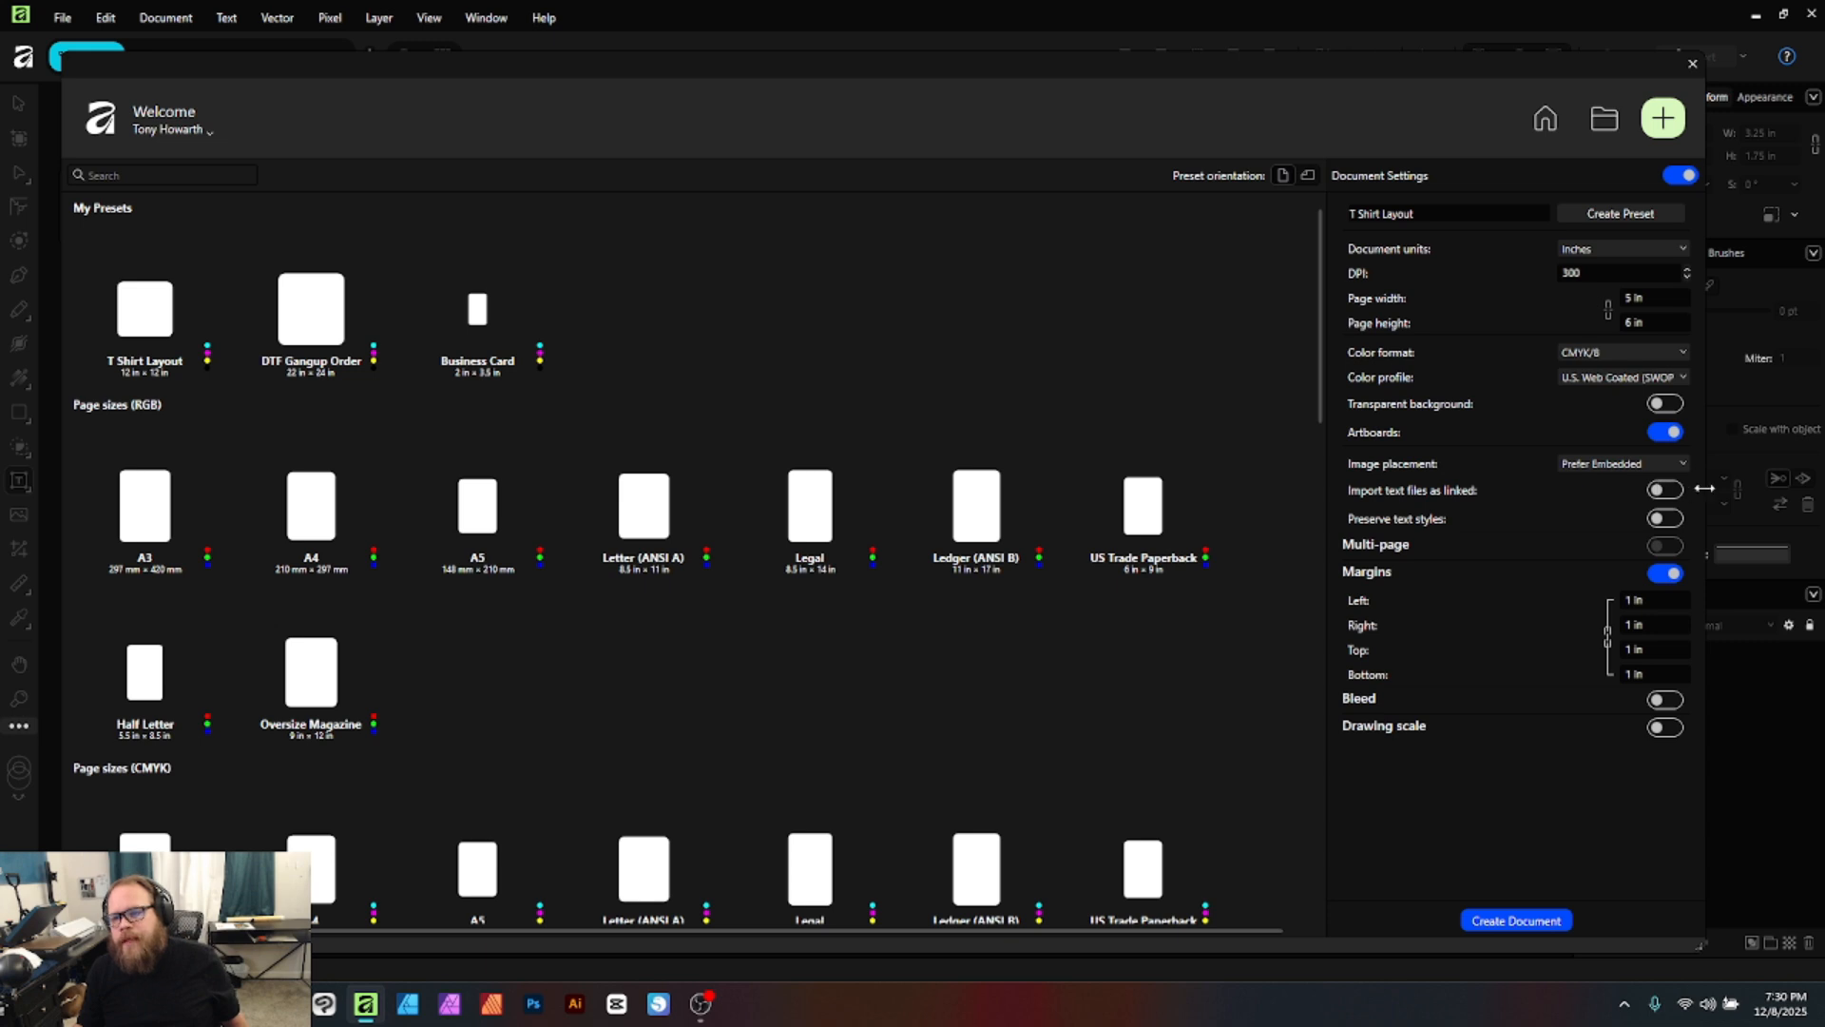
left_click(1675, 491)
left_click(1665, 518)
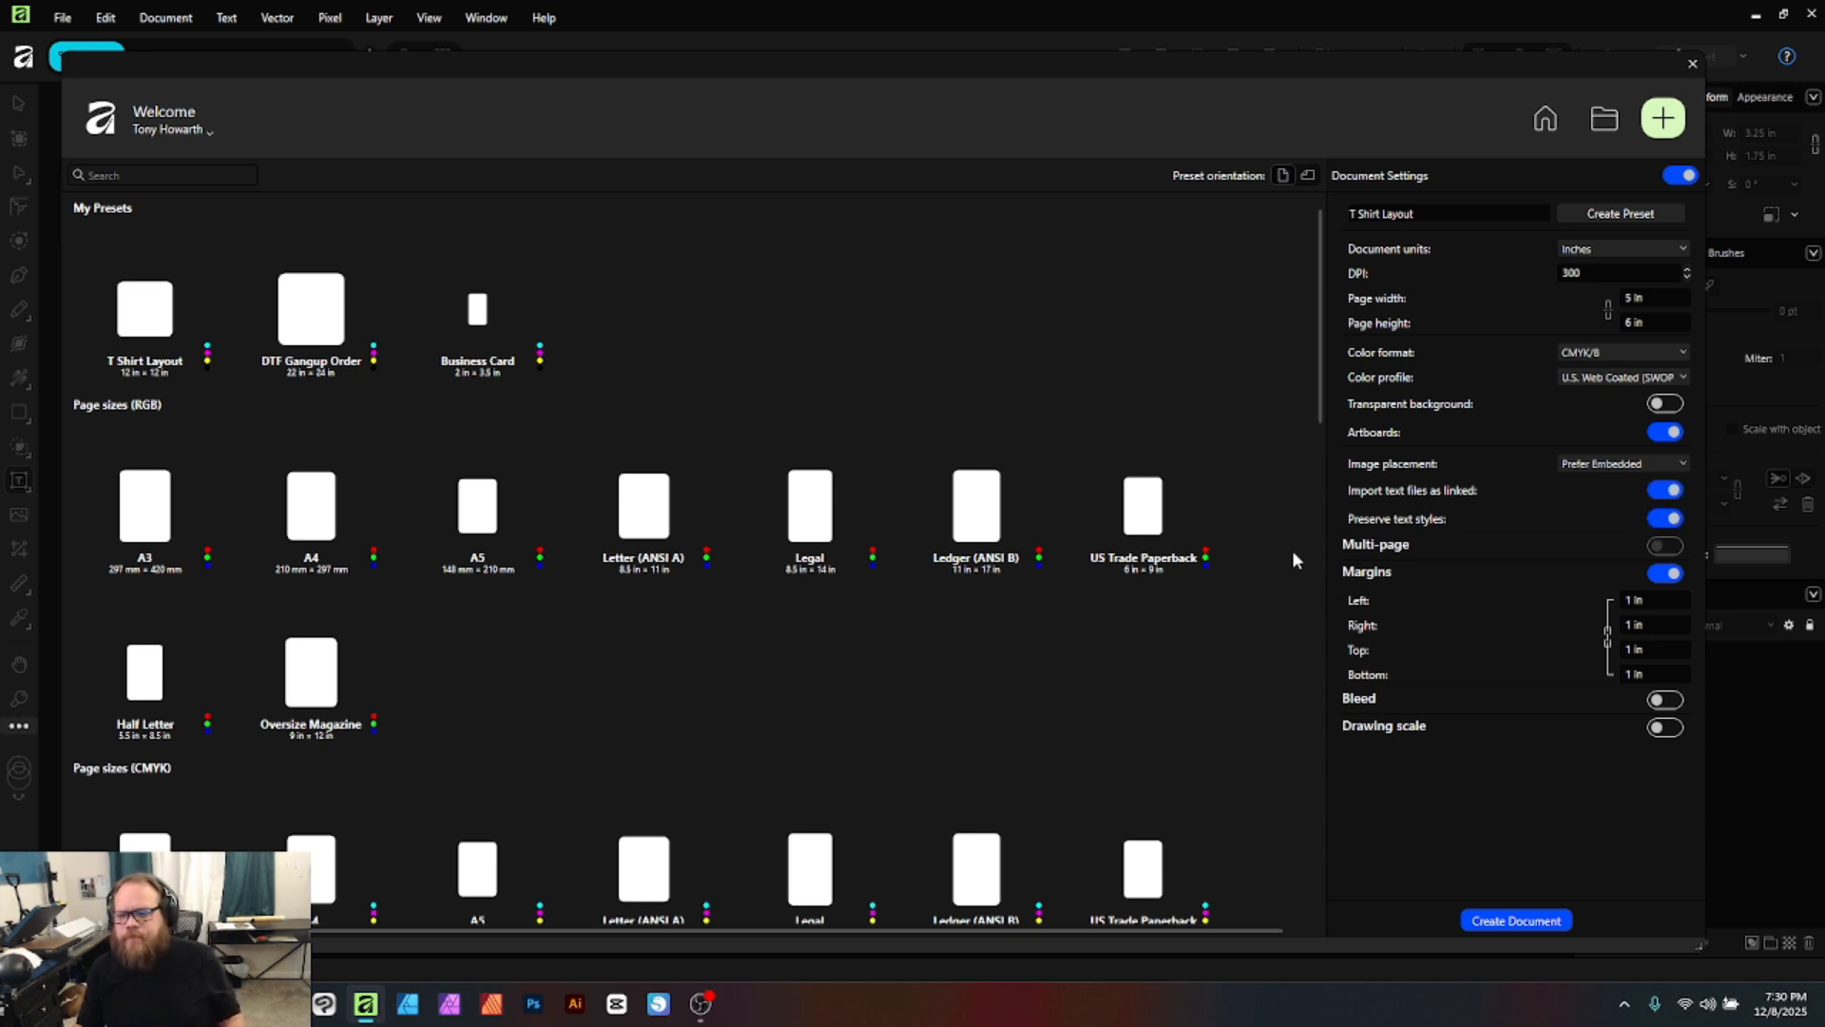
- Set all four page margins of the new document to 0.125 in
left_click(1653, 599)
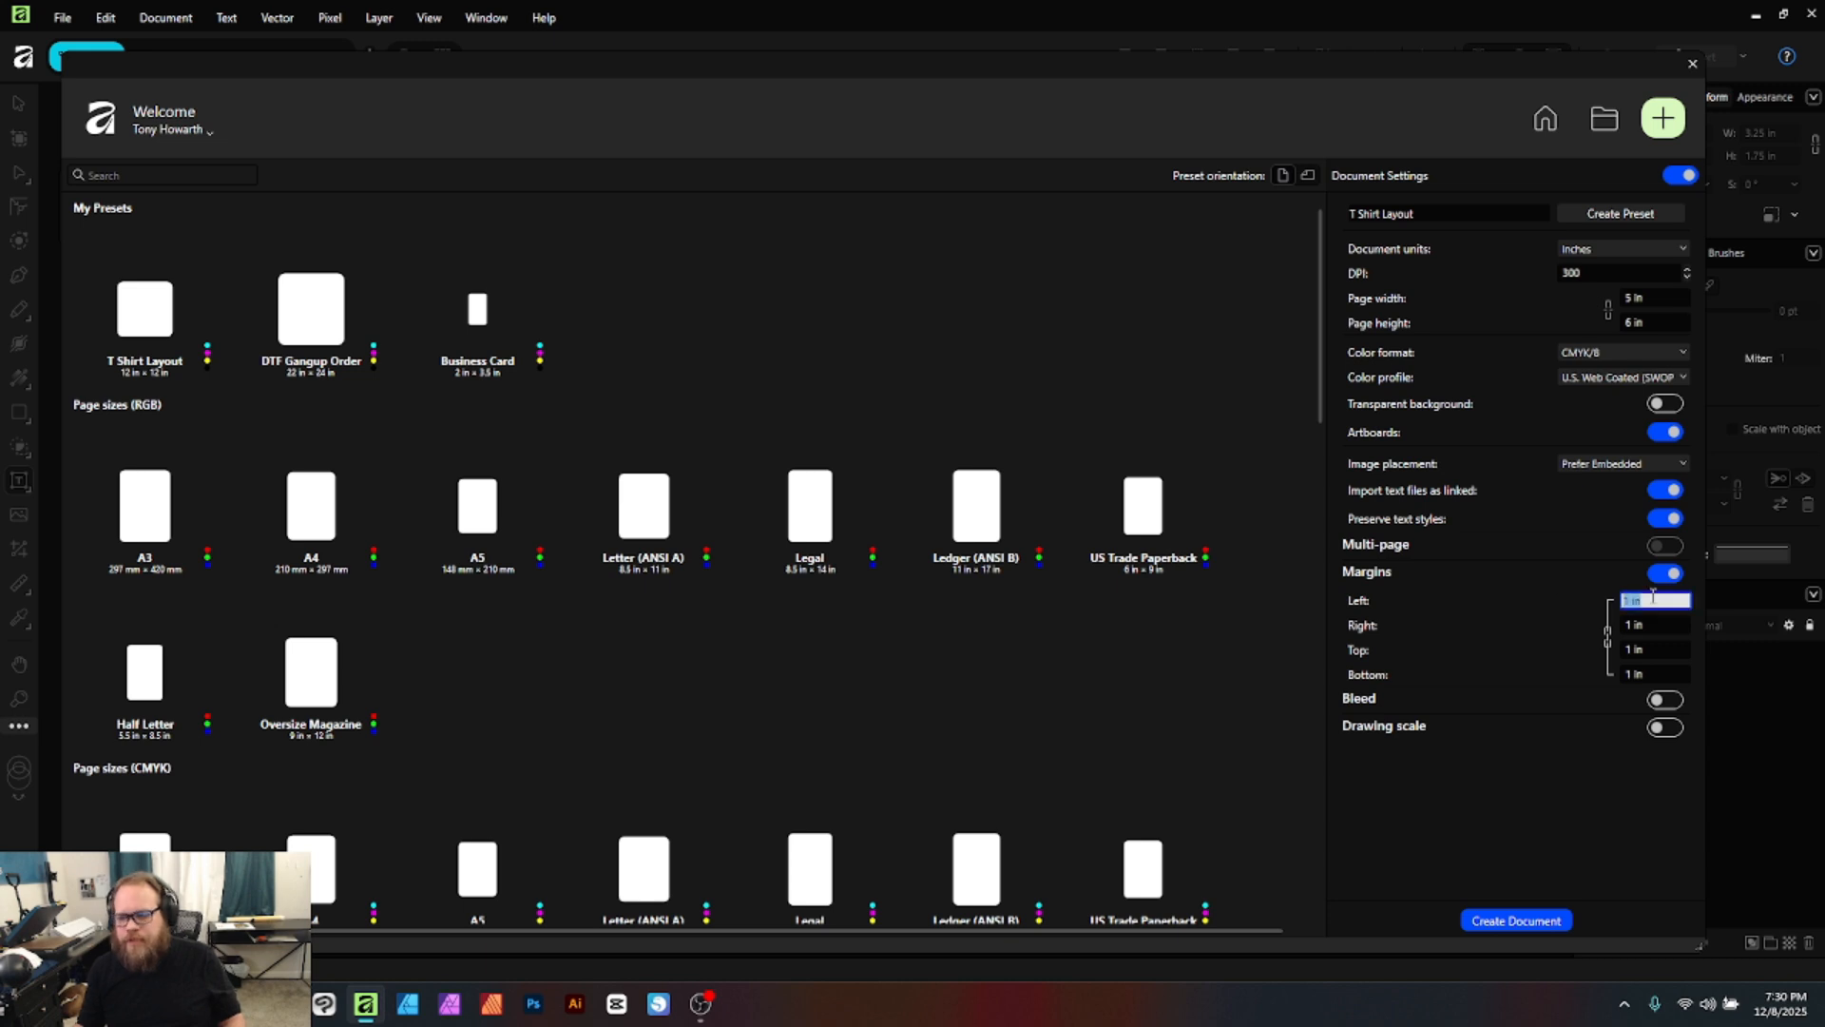
type(".1")
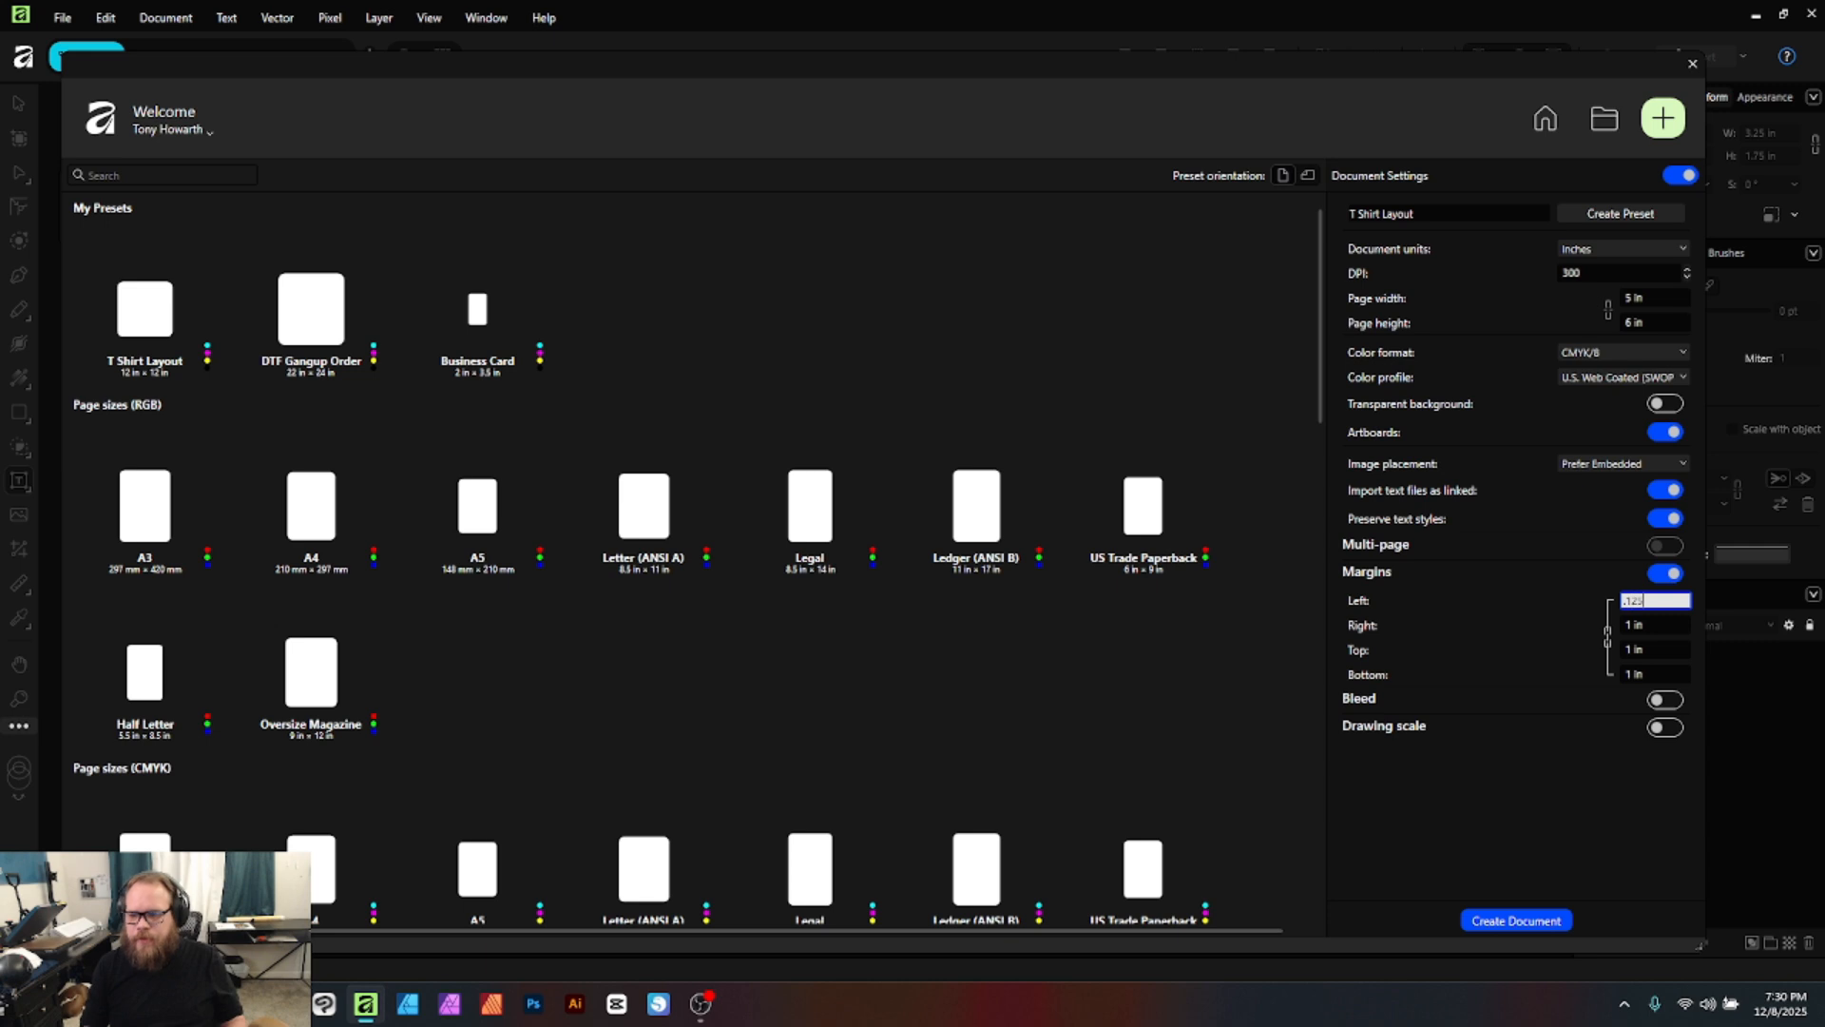
type("25")
left_click(1653, 672)
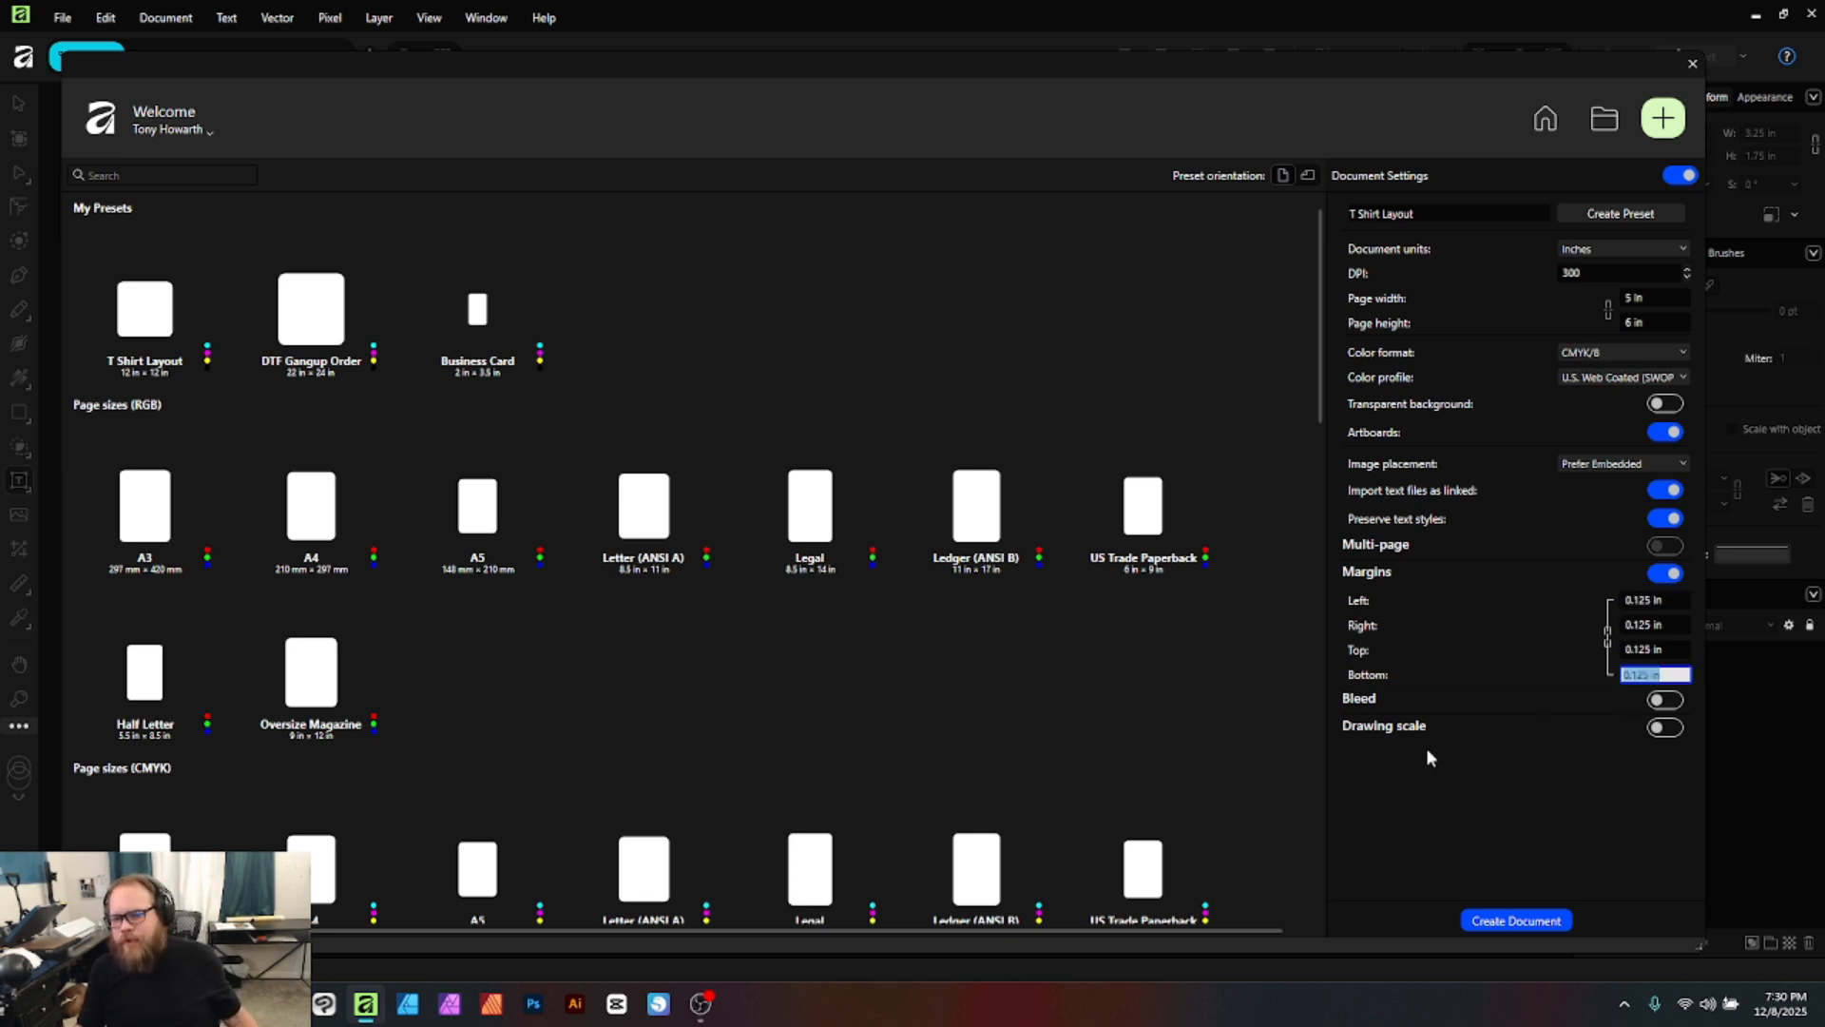
- Enable a 0.125 in bleed on all sides and create the document
left_click(1665, 701)
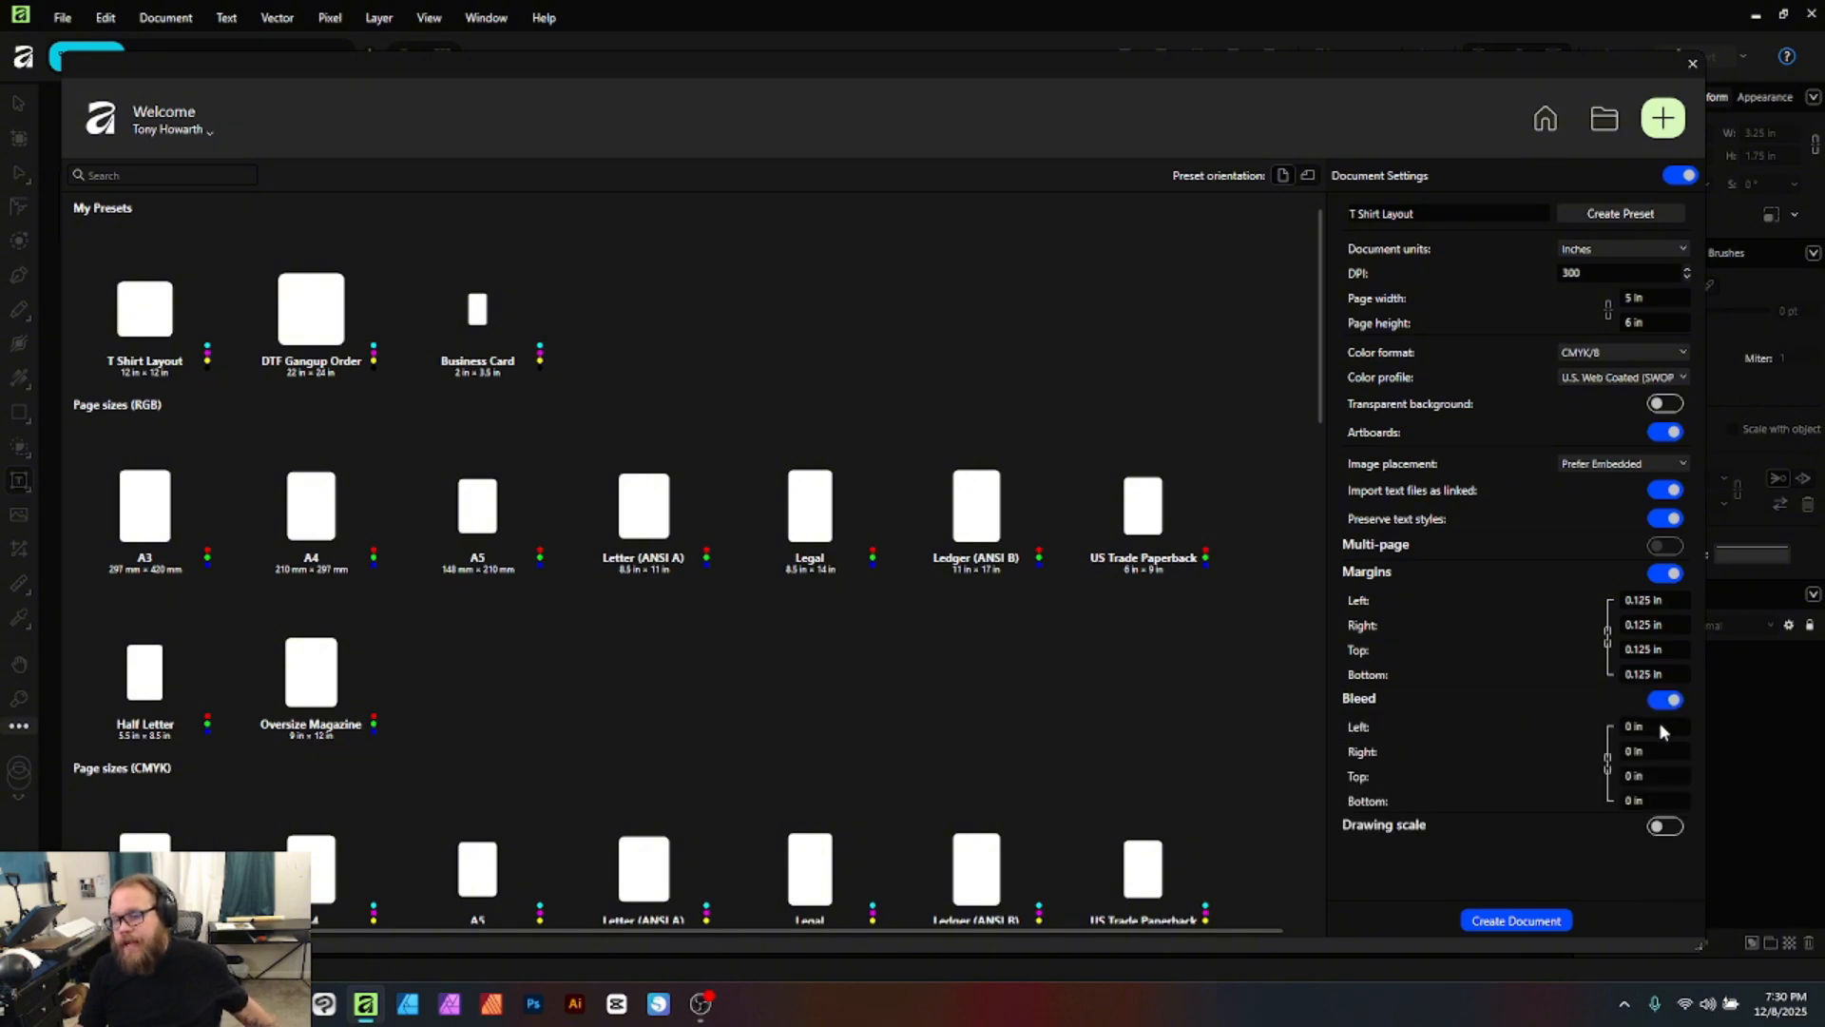
left_click(1662, 725)
type(".12")
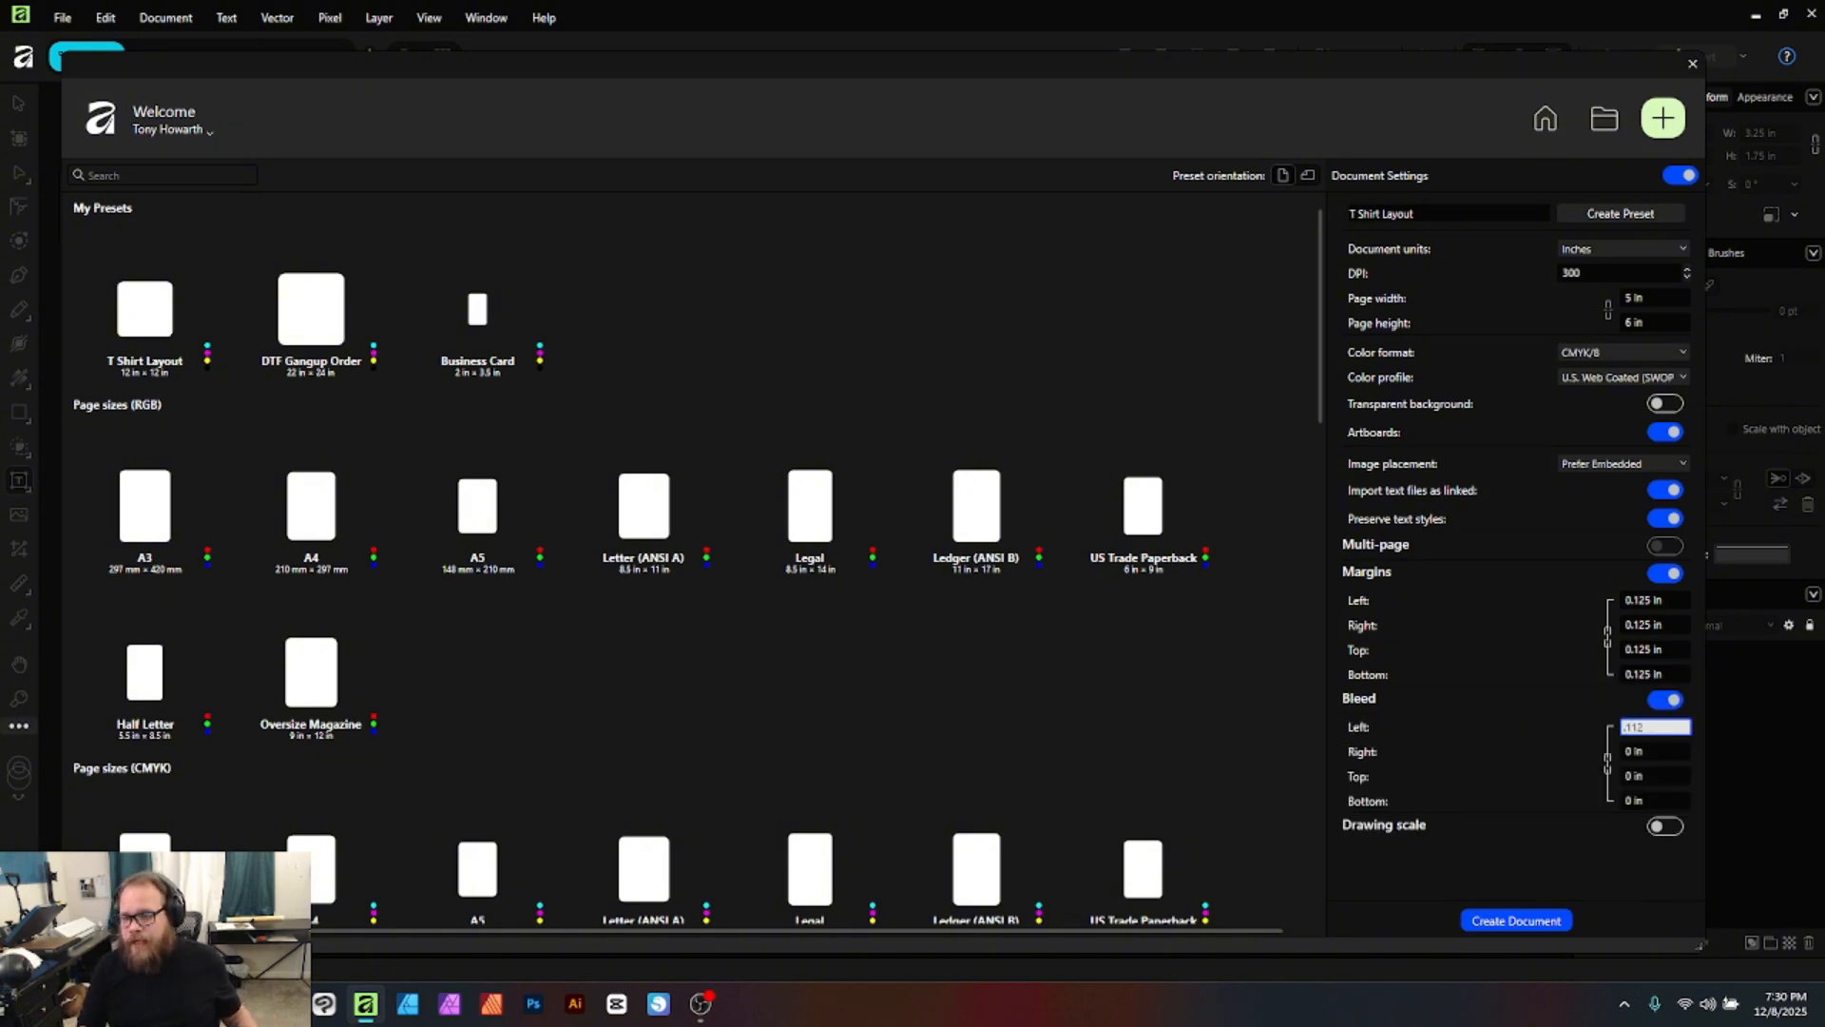
type("5")
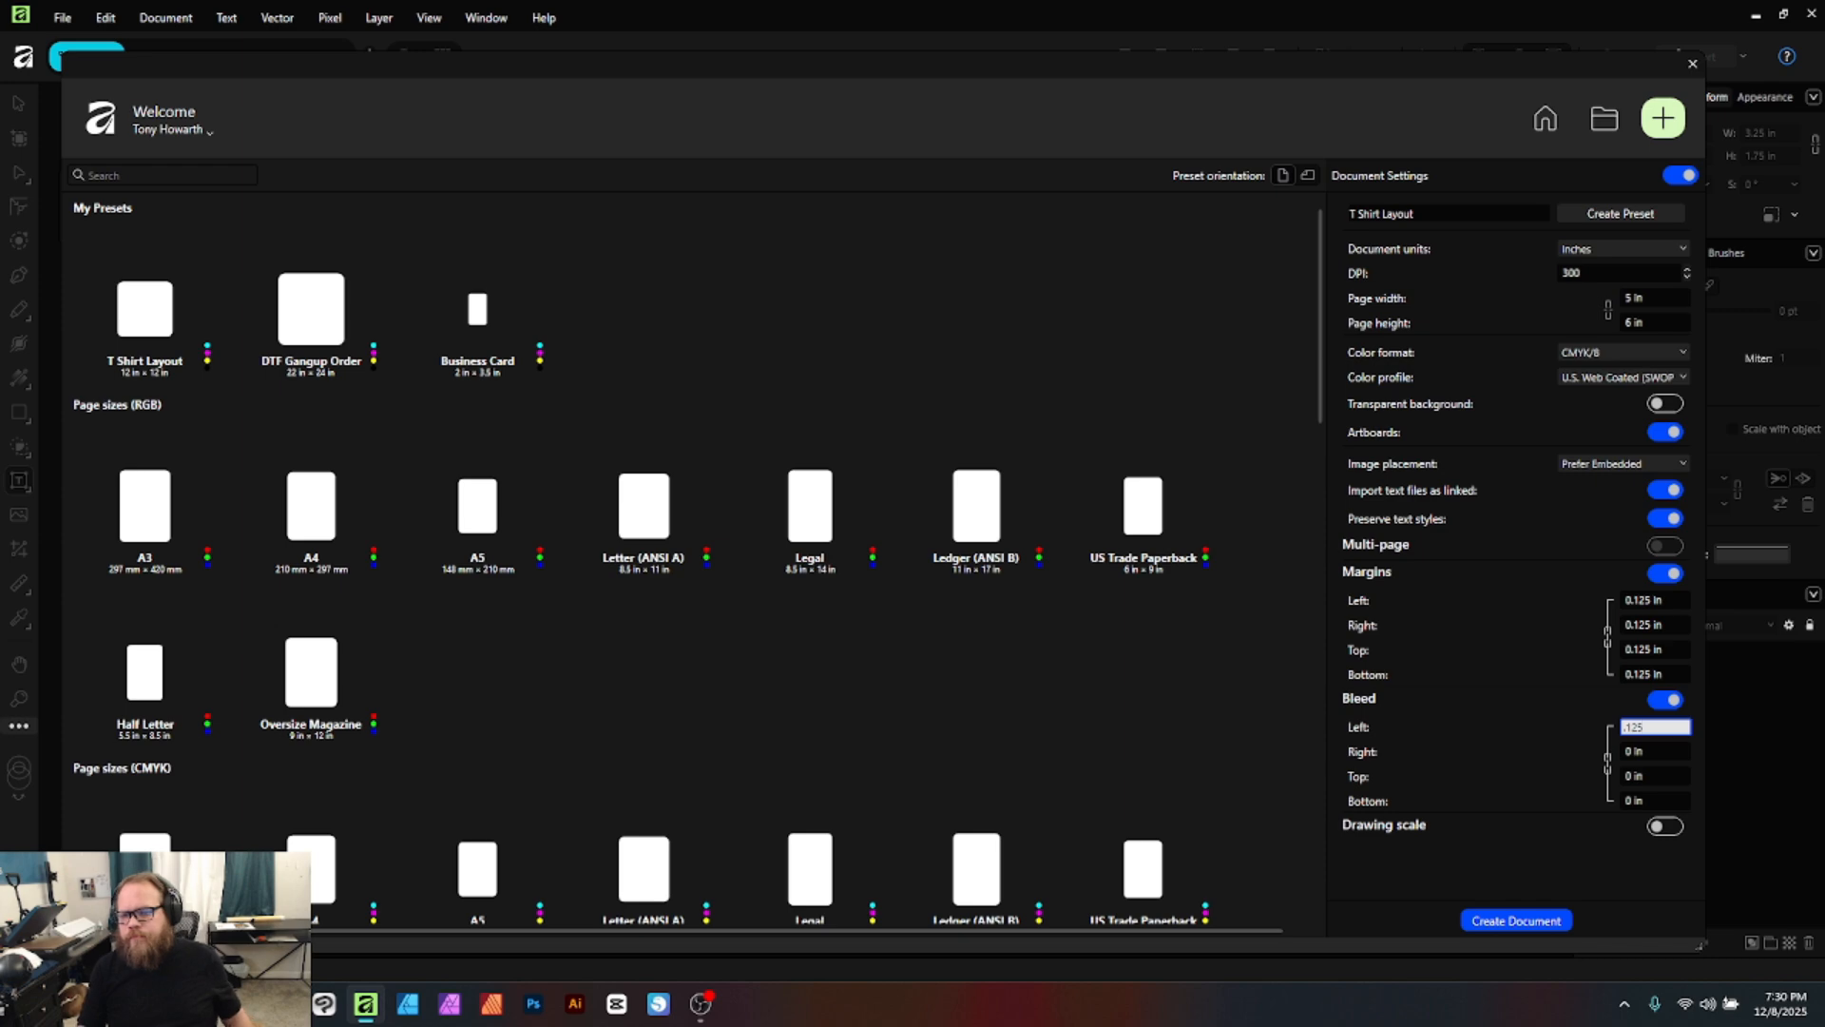
left_click(1540, 922)
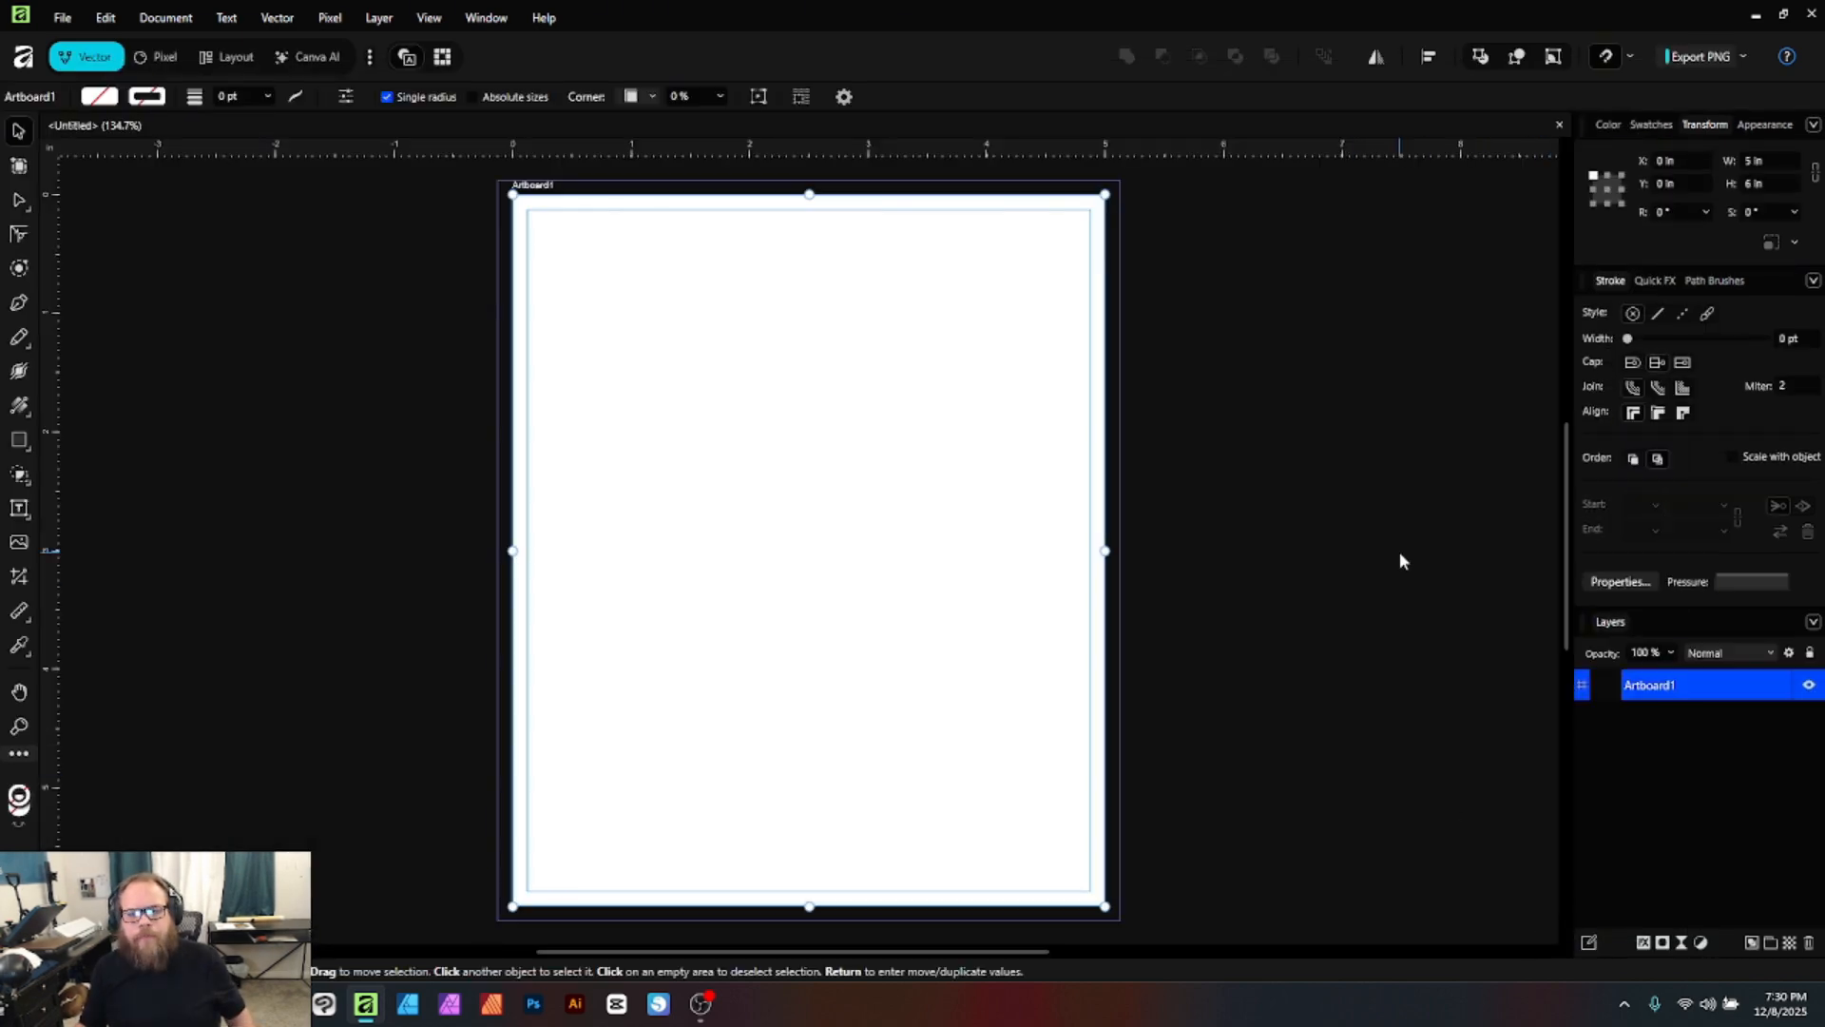
left_click(1399, 551)
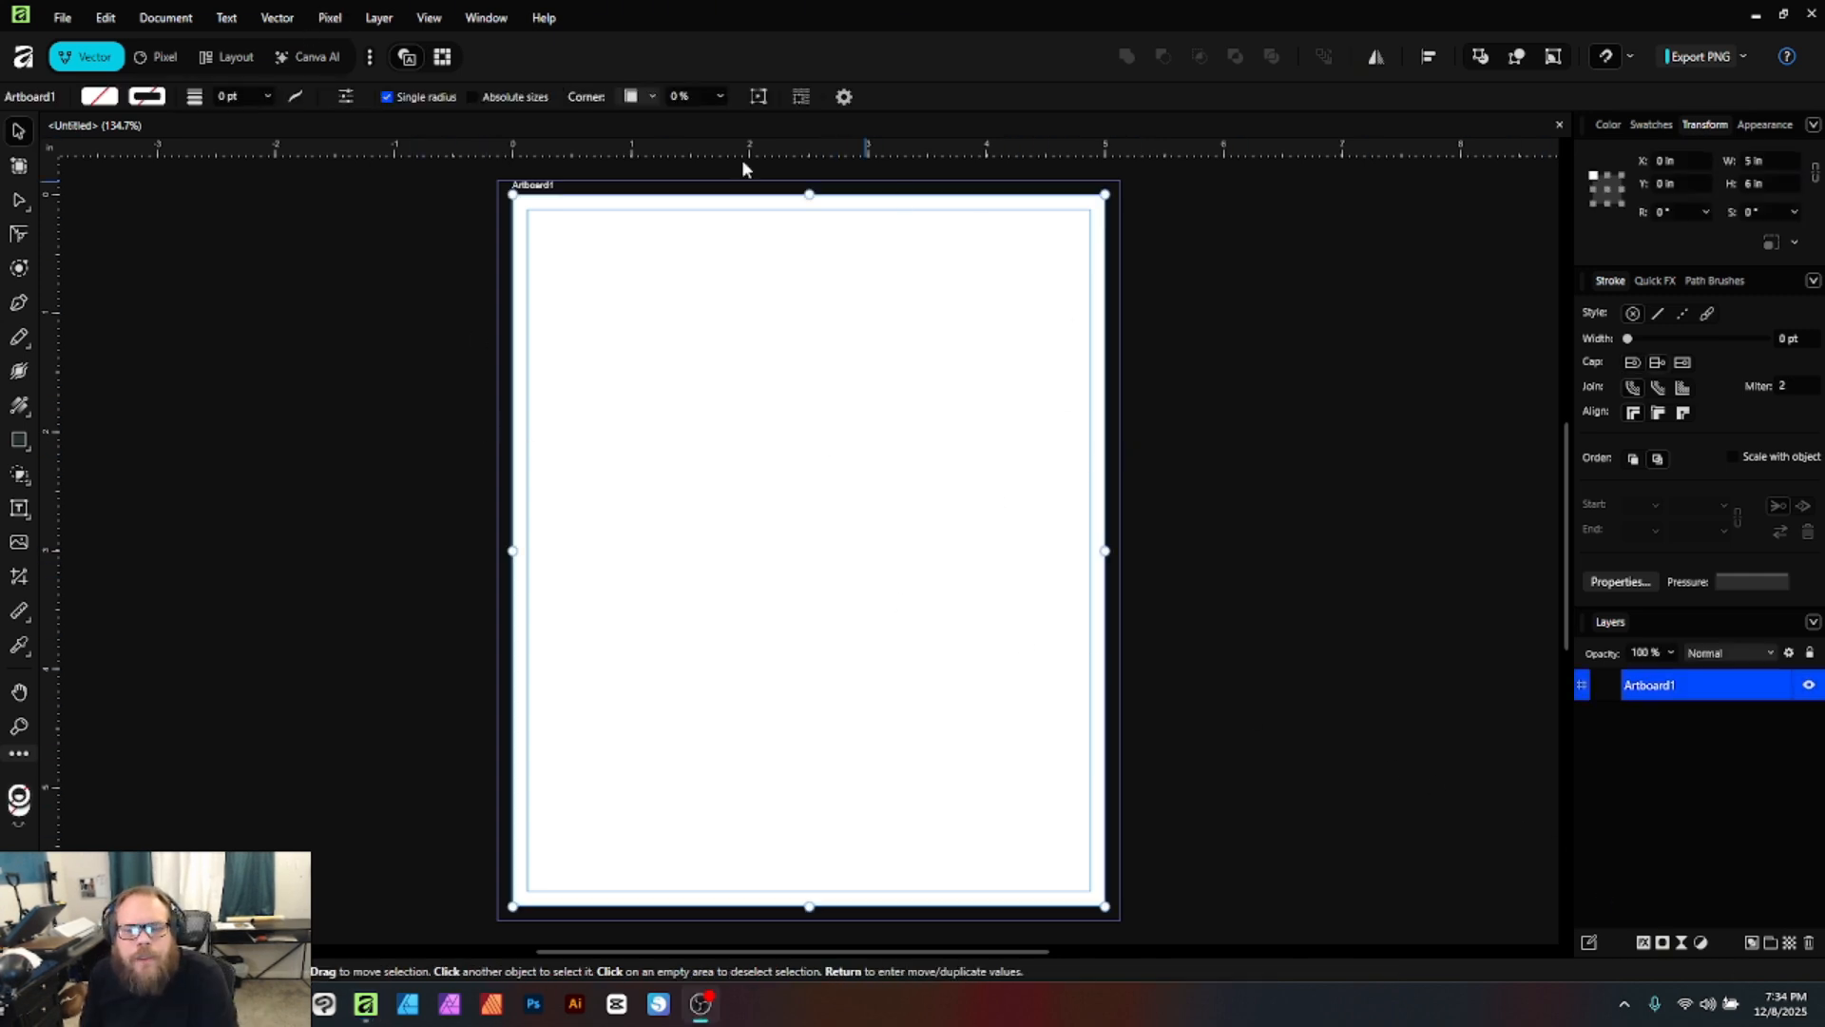
- Change the artboard's margins to 0.25 in on all sides in the guides settings, and deselect the artboard
left_click(429, 17)
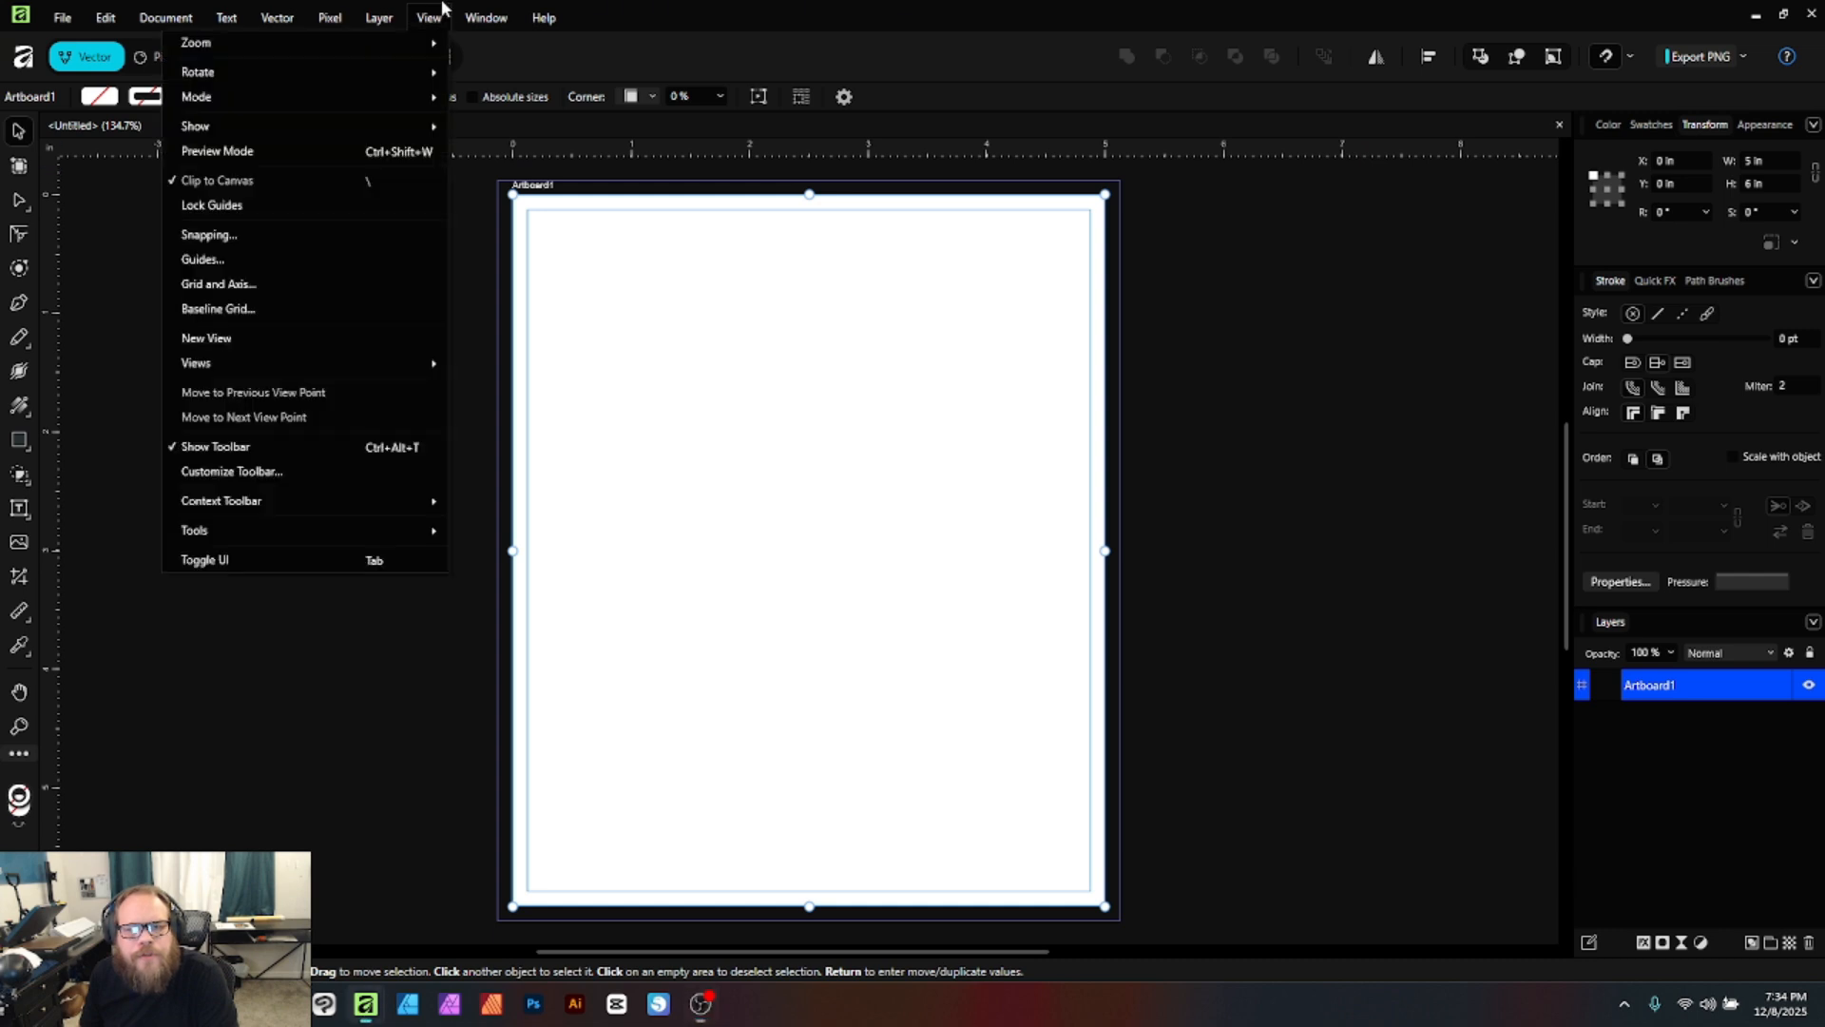
left_click(267, 263)
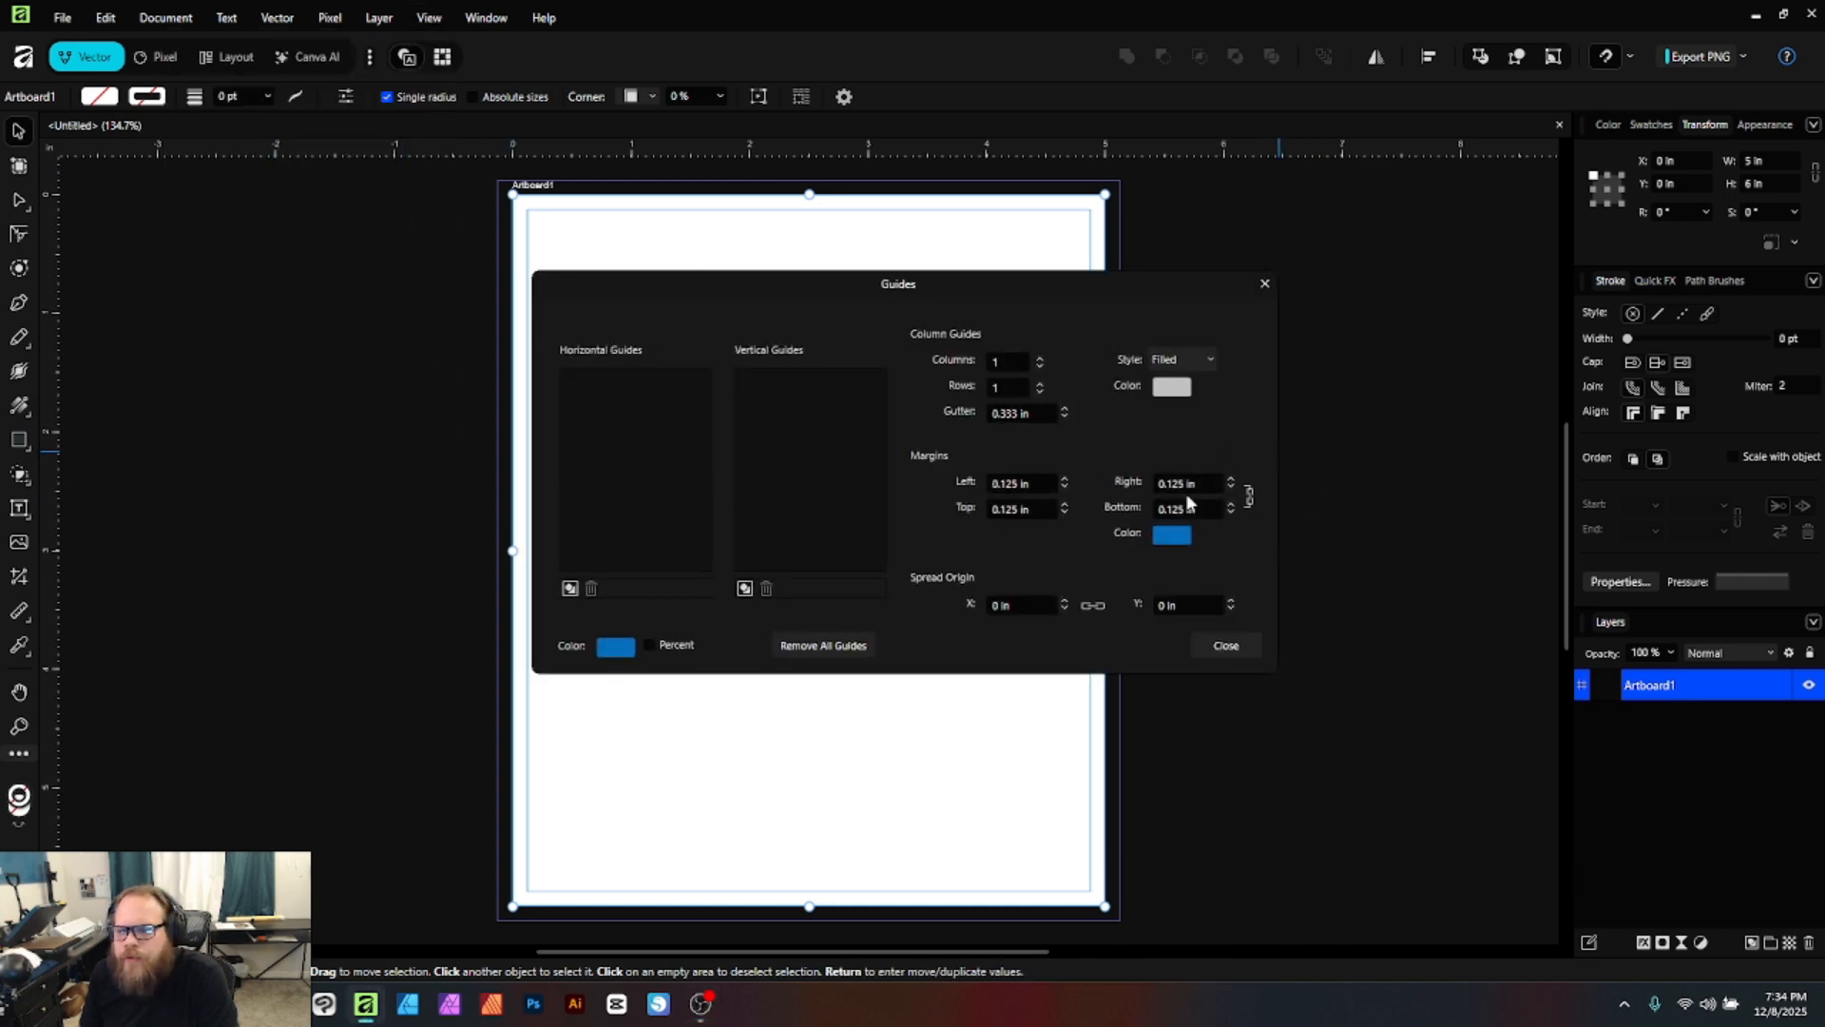
left_click(1031, 483)
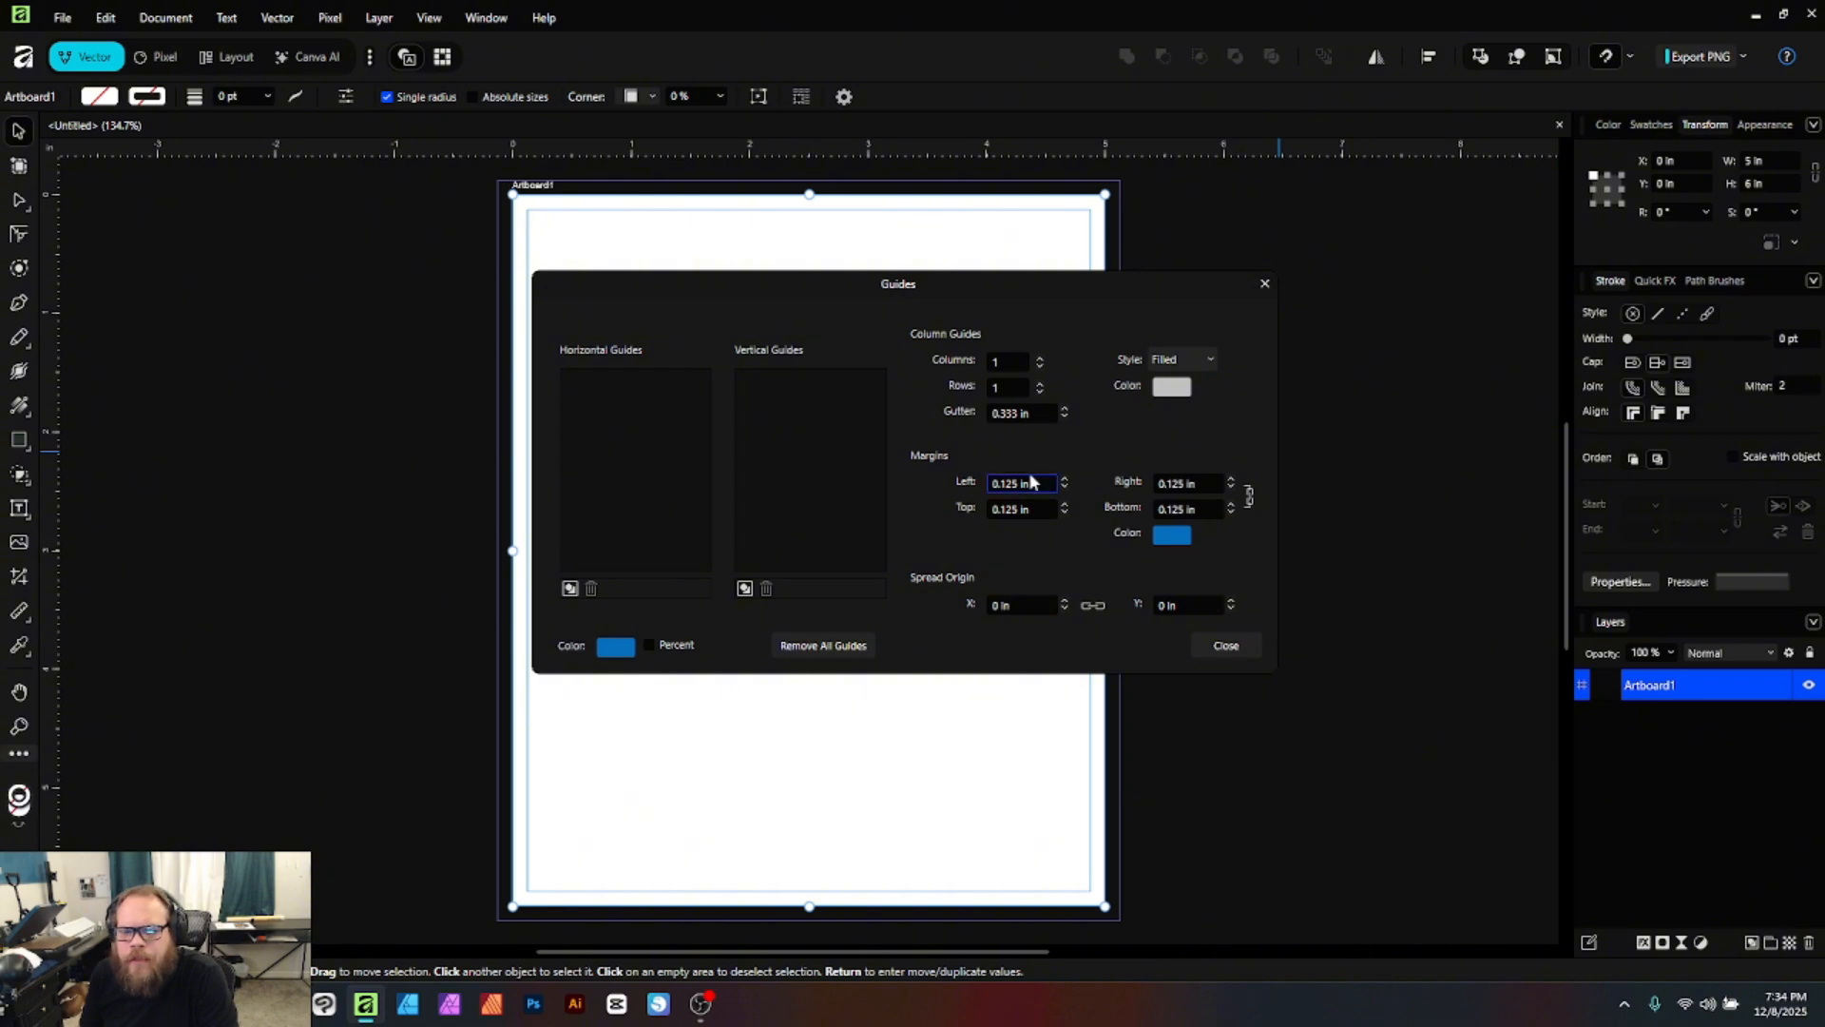
double_click(1033, 483)
type("2")
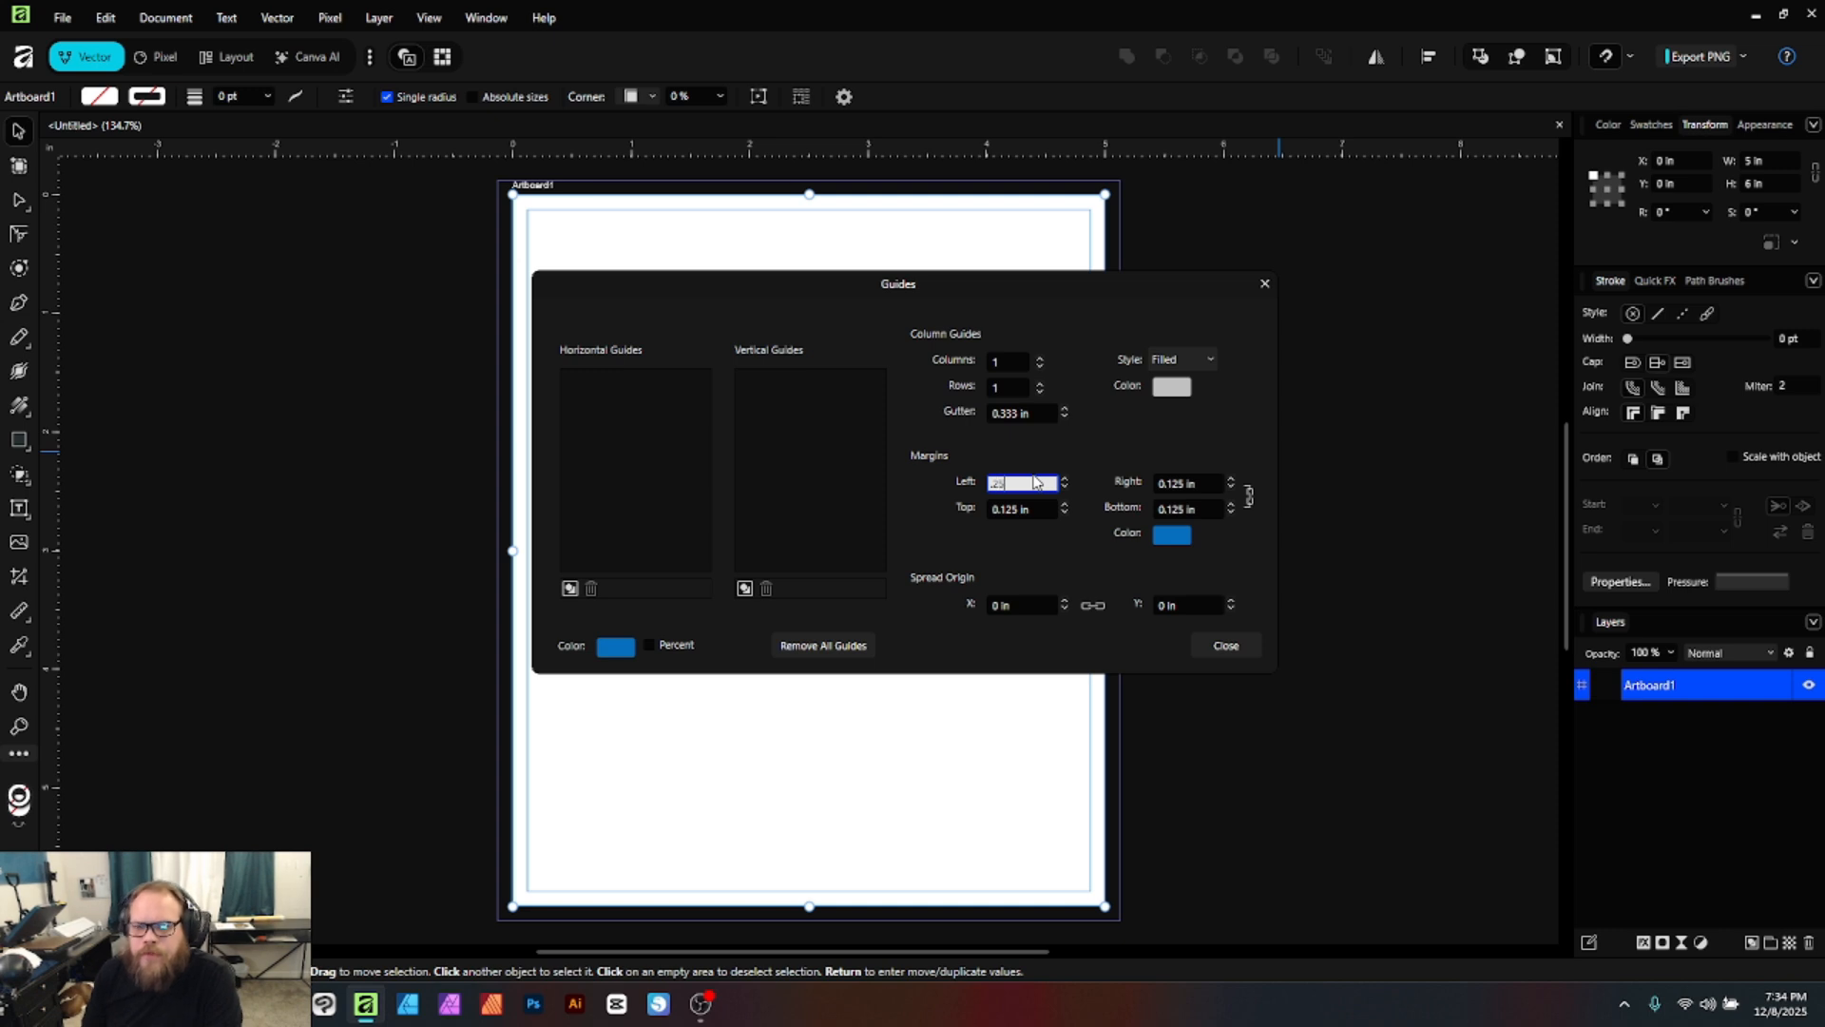
type("5")
double_click(1033, 510)
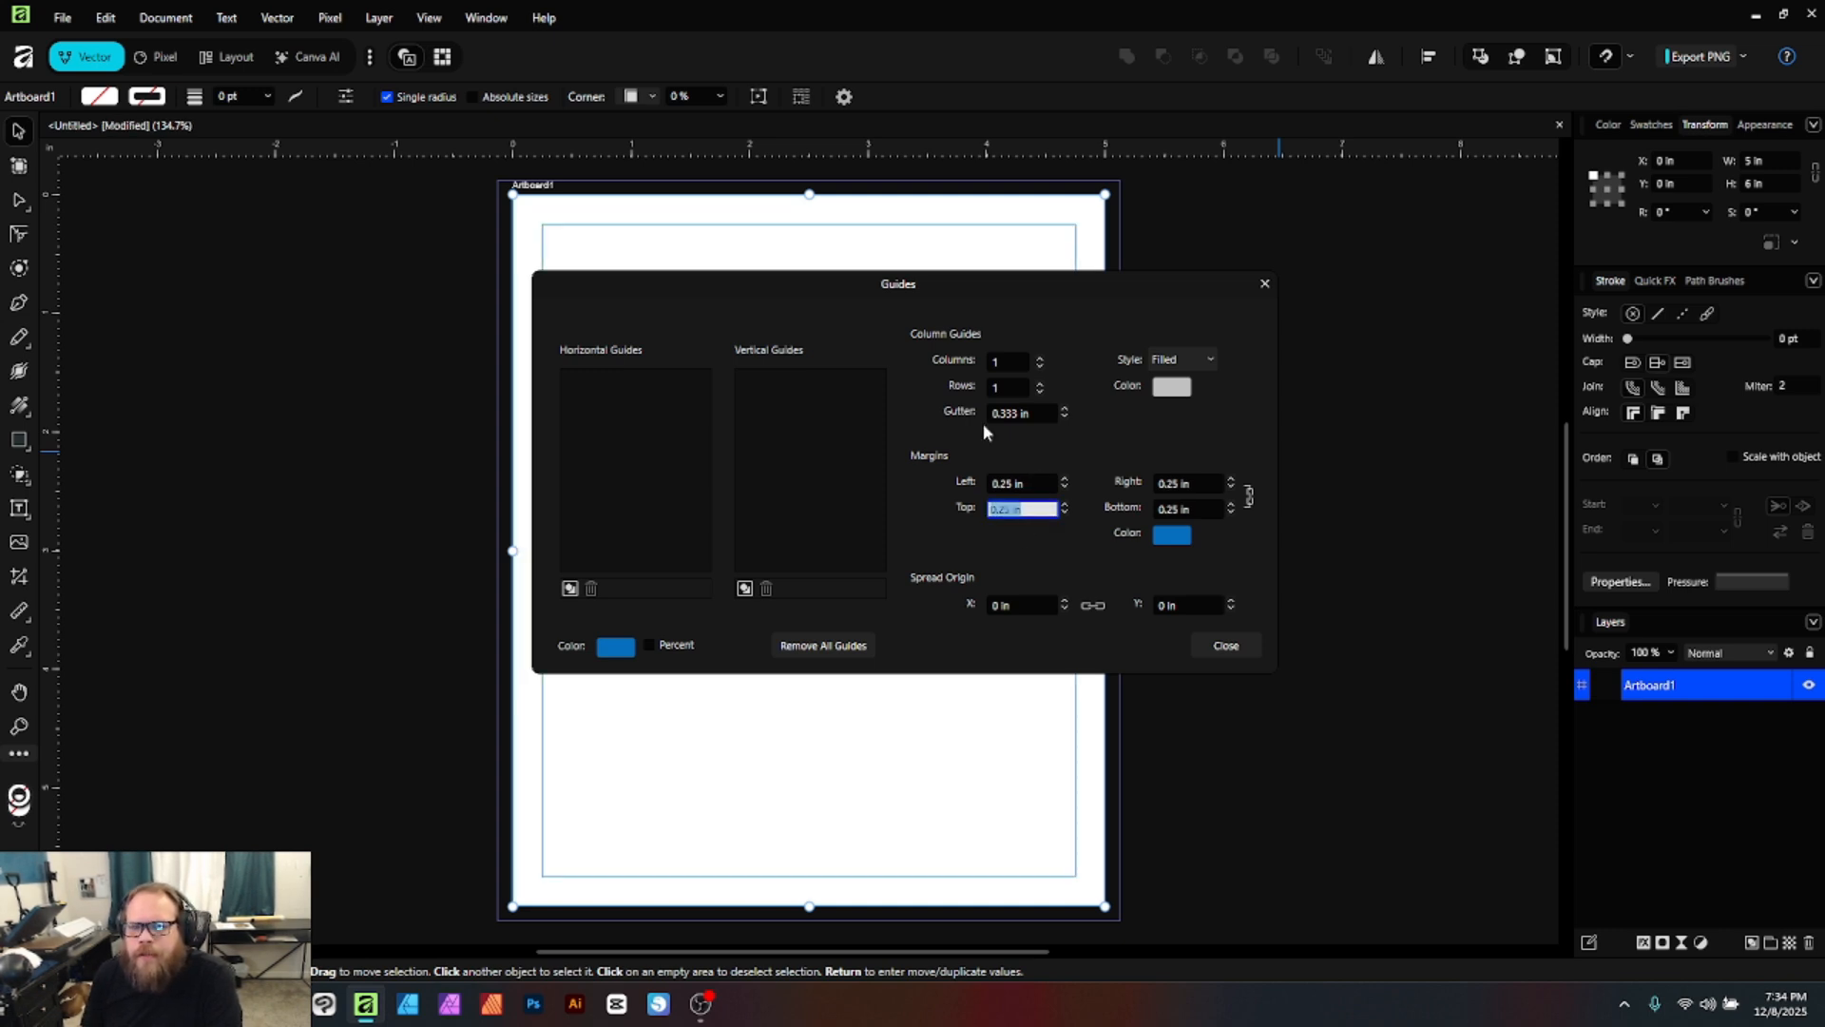
left_click_drag(854, 288, 1227, 394)
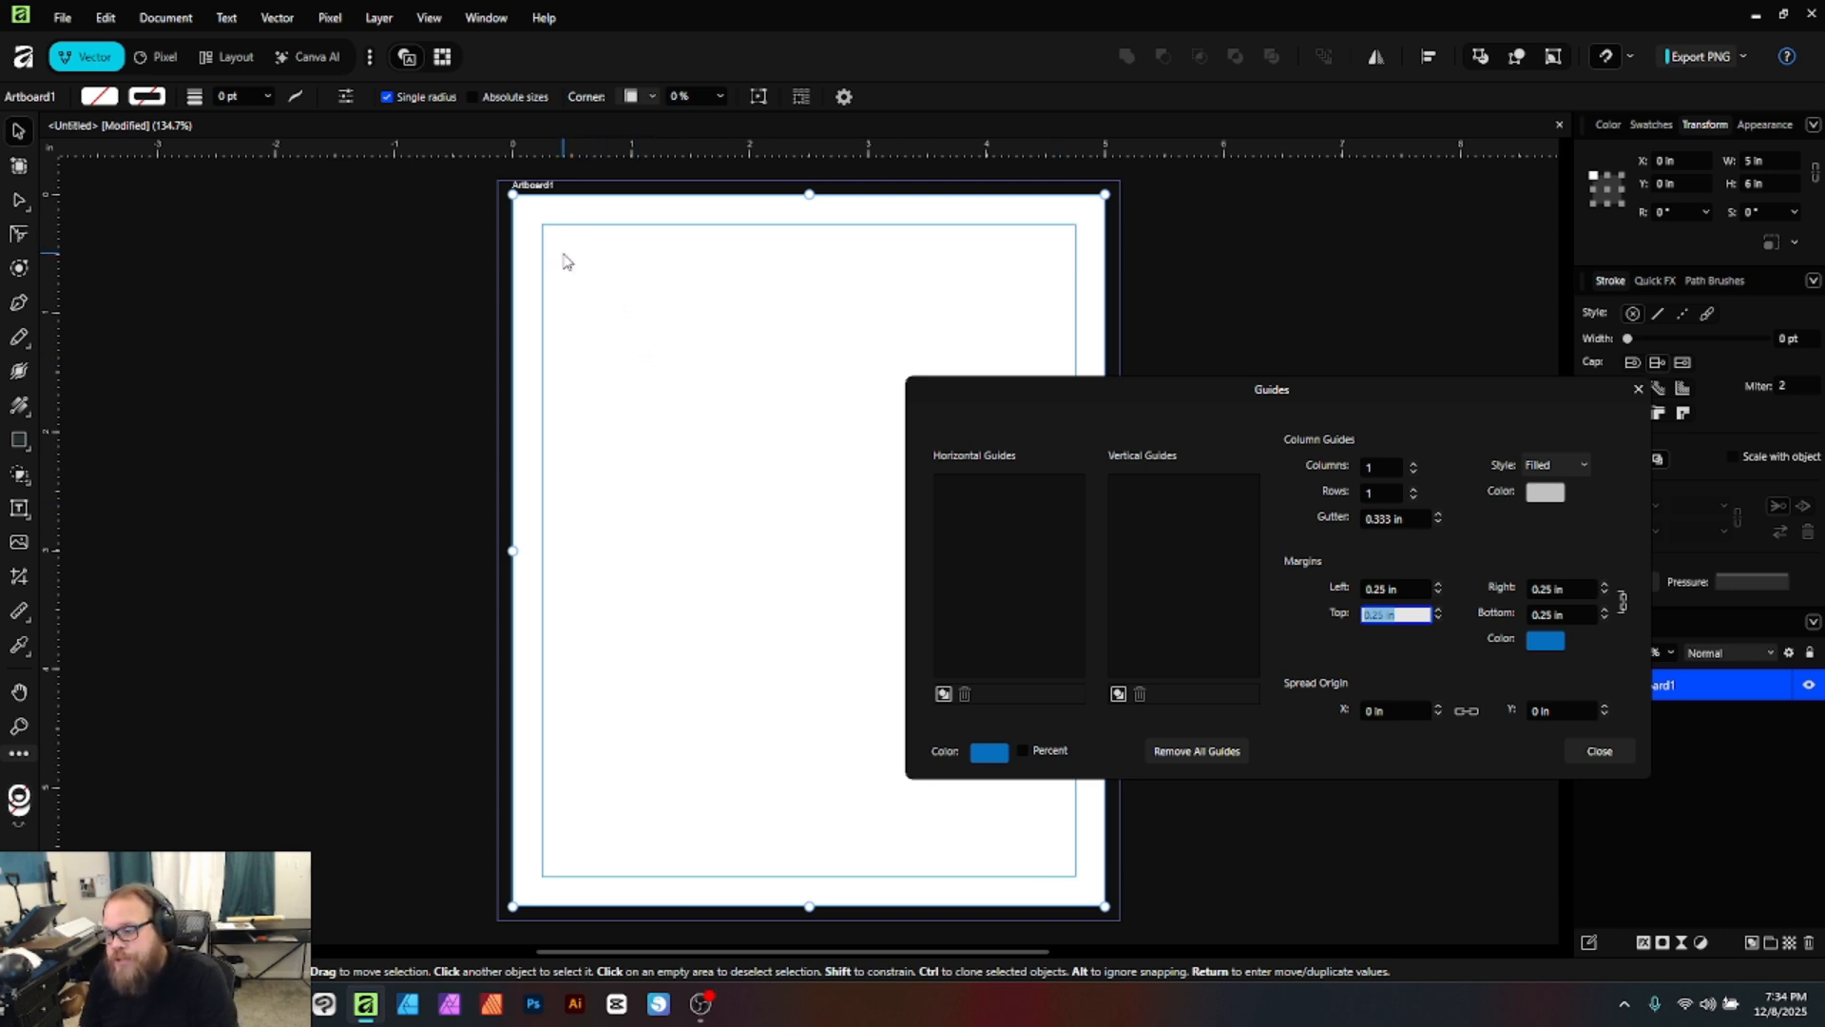
left_click(1578, 747)
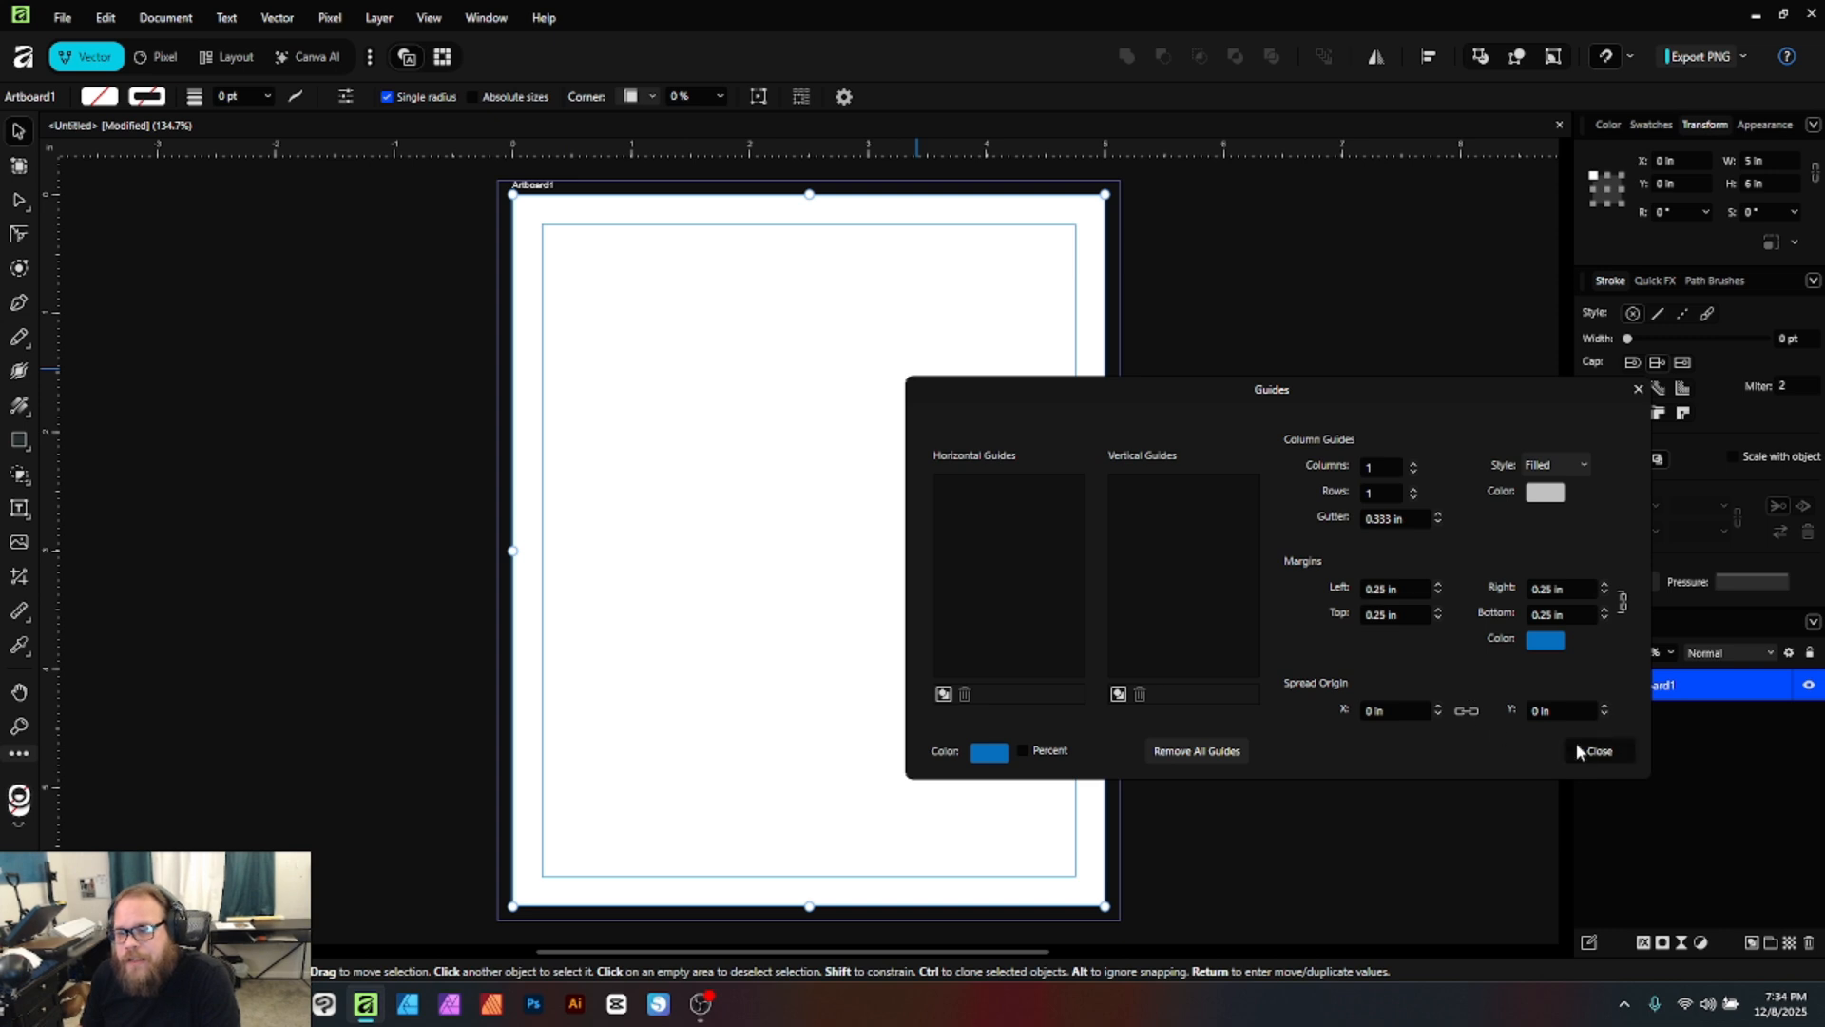
left_click(1264, 544)
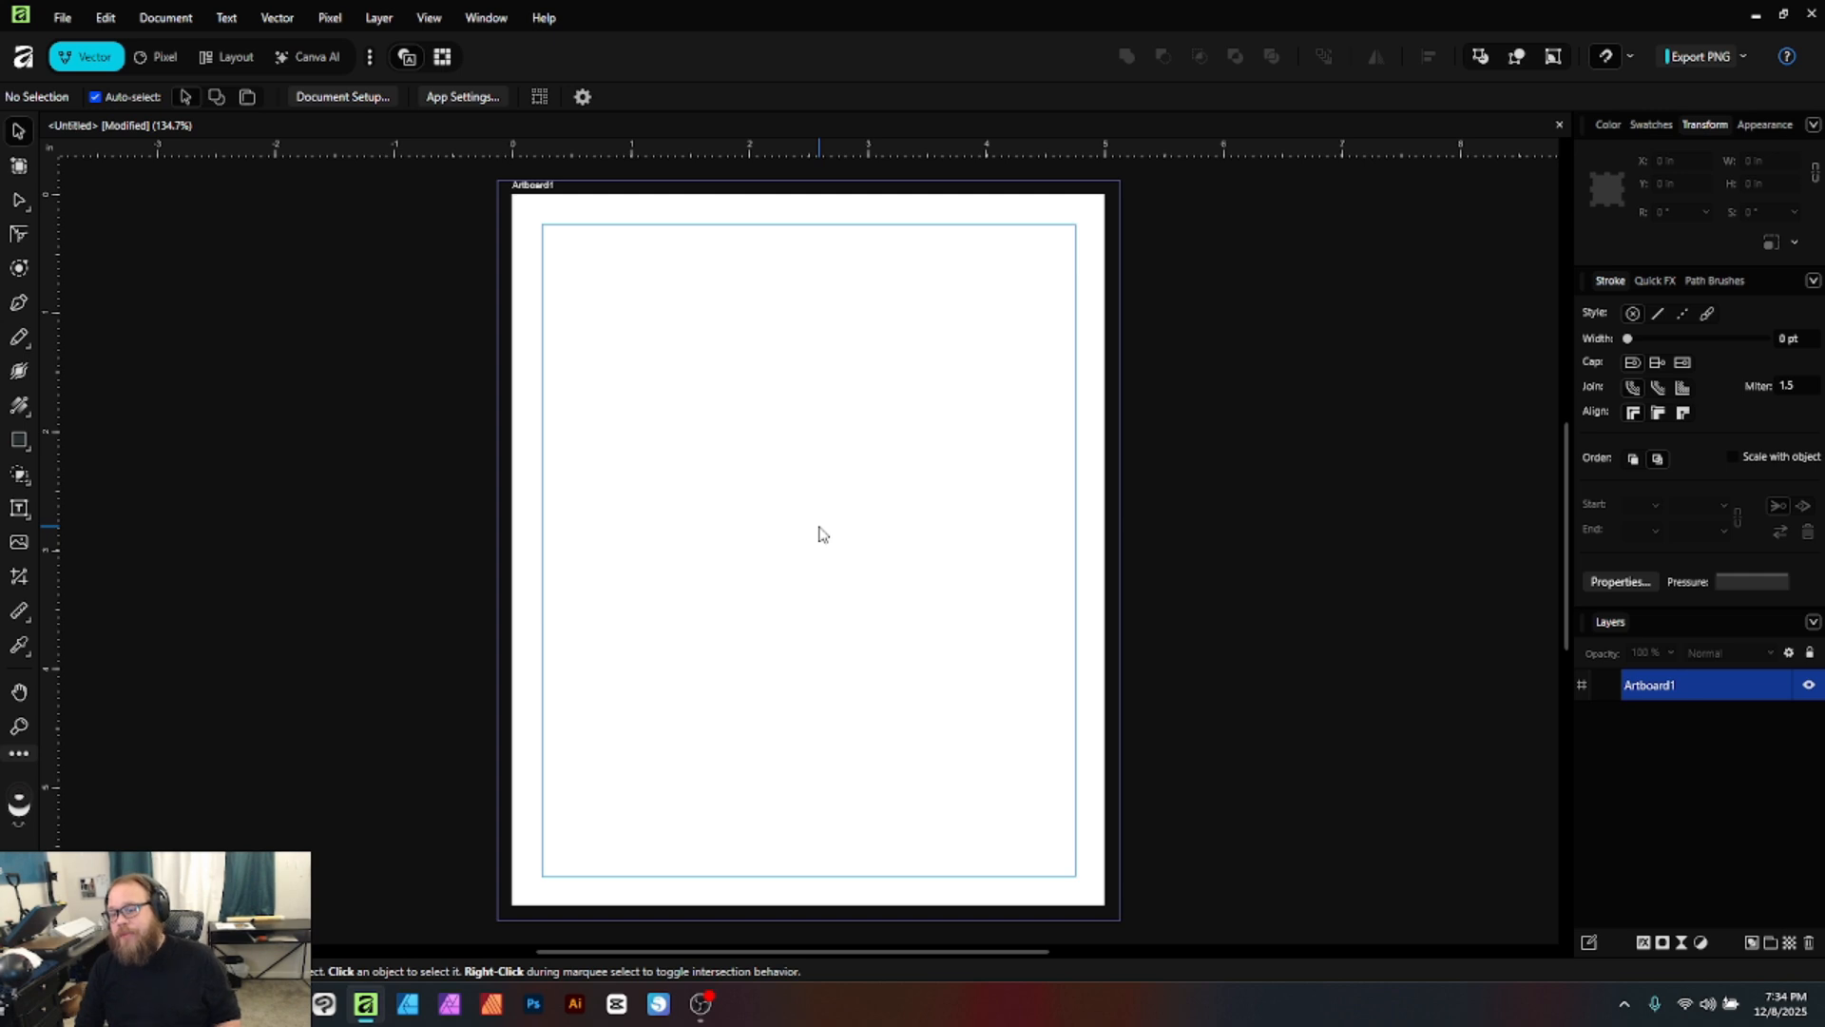
- Draw a 4.5 by 5.5 in text frame filling the area inside the artboard's margins
left_click(21, 513)
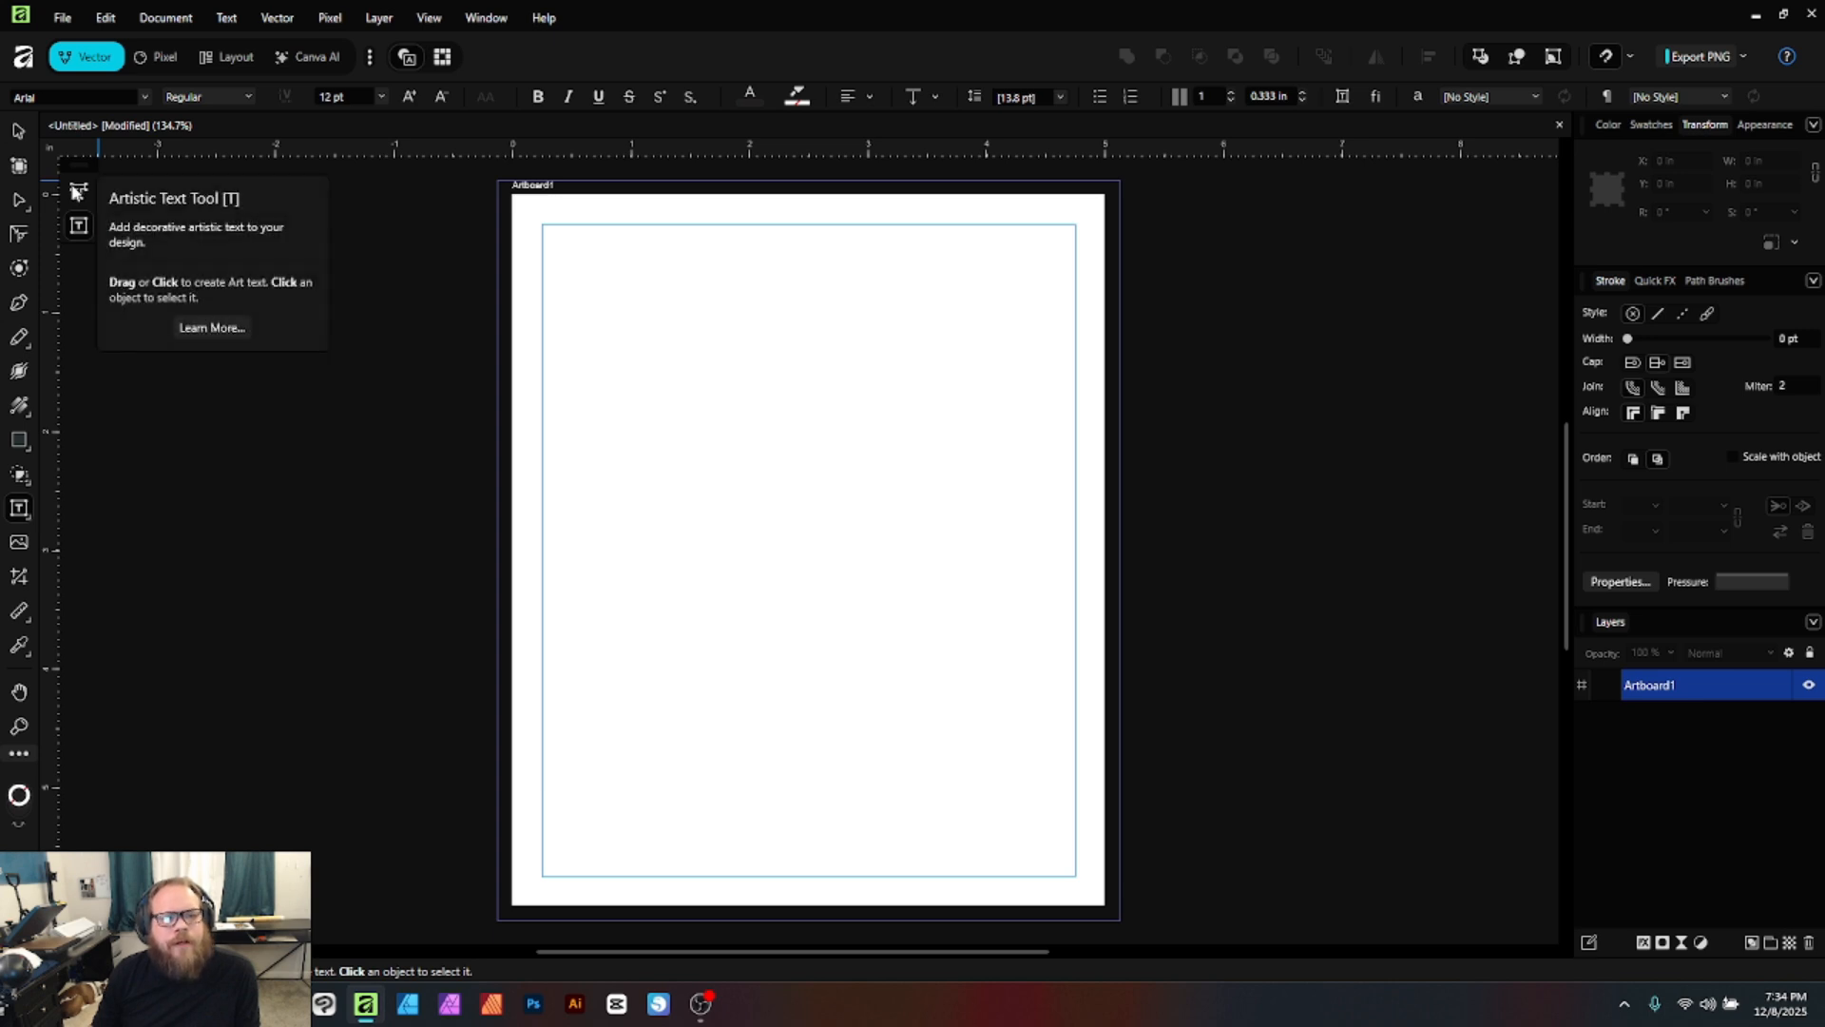
left_click(92, 238)
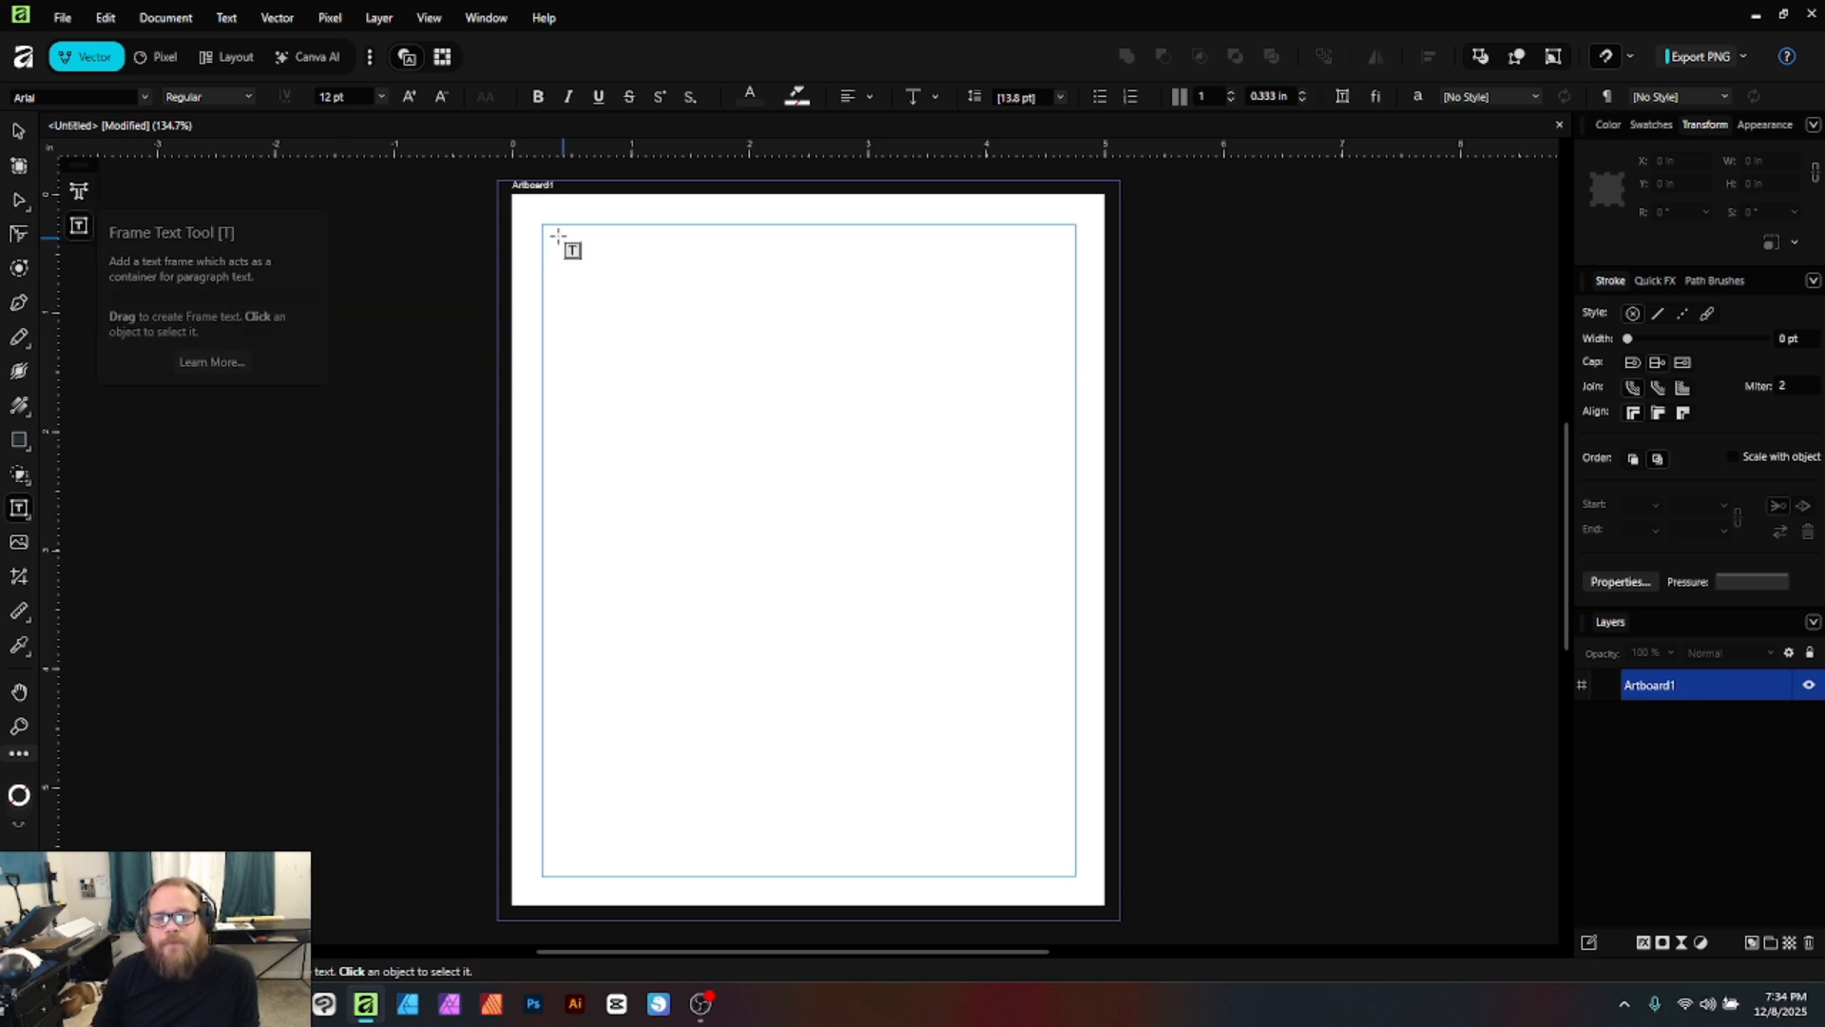
left_click_drag(543, 223, 1075, 875)
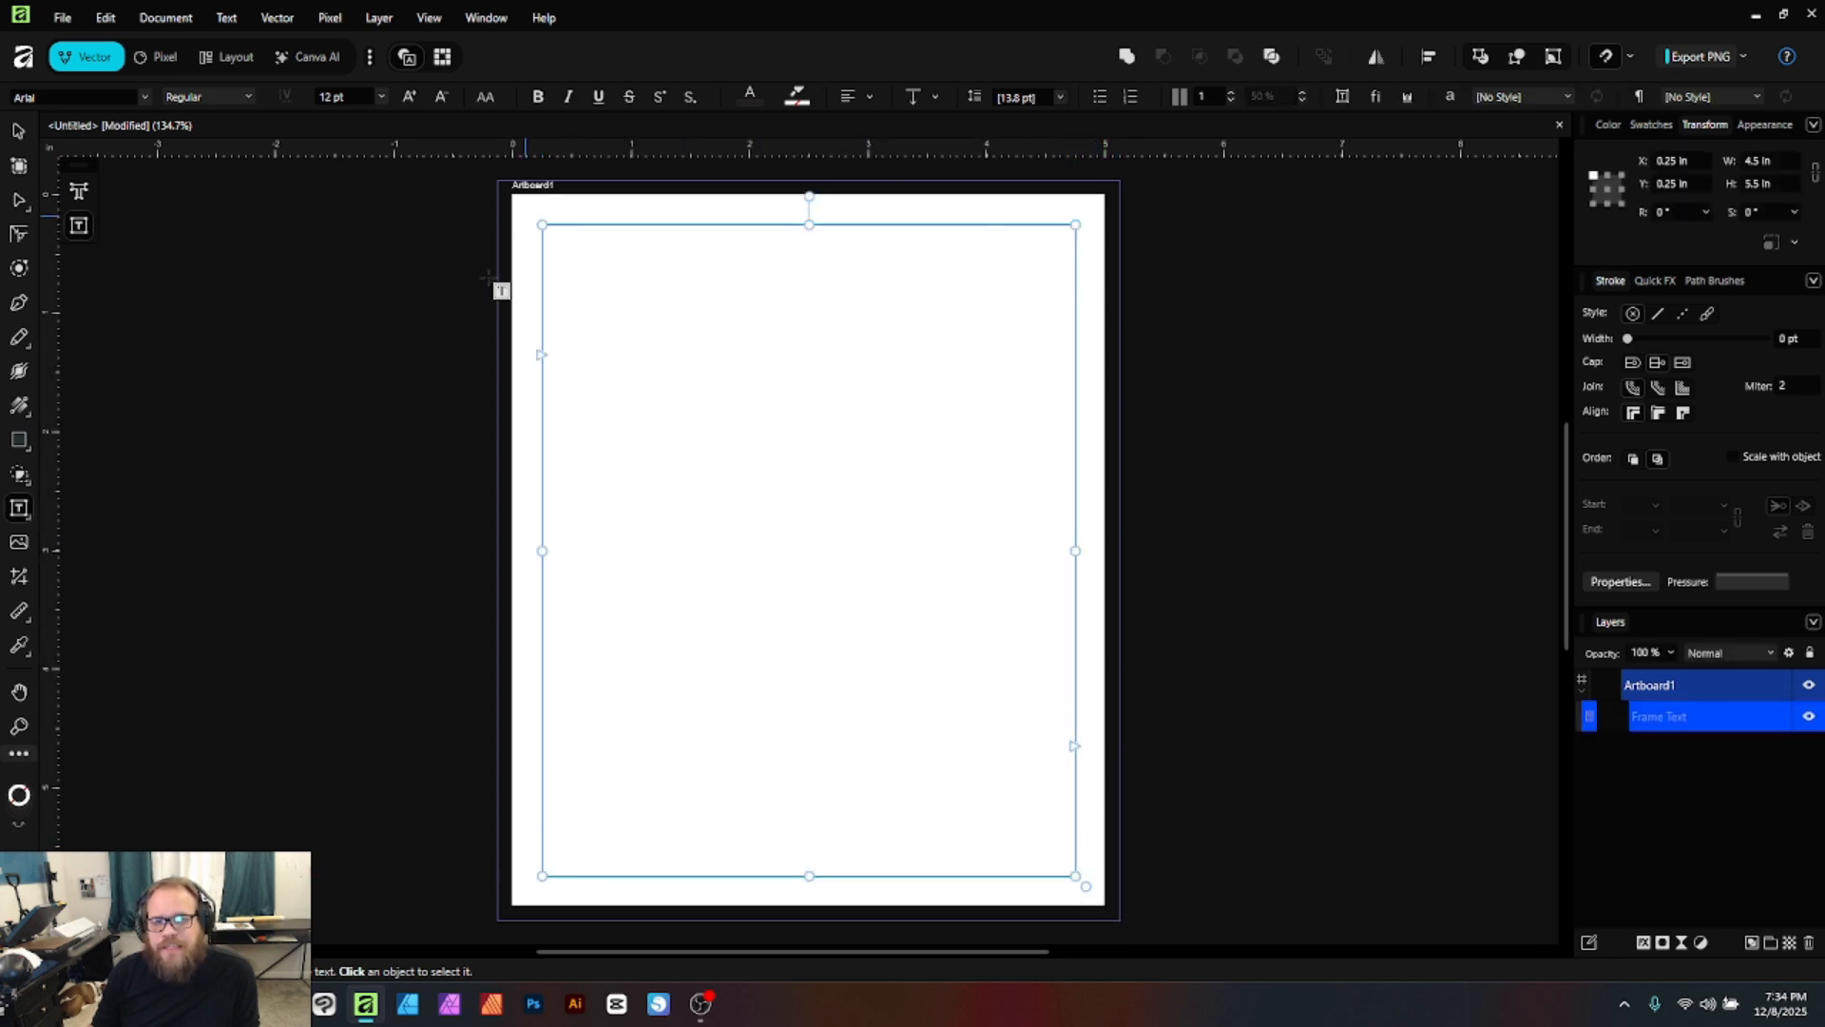
- Split the text frame into 3 columns with a 0.125 in gutter
left_click(18, 130)
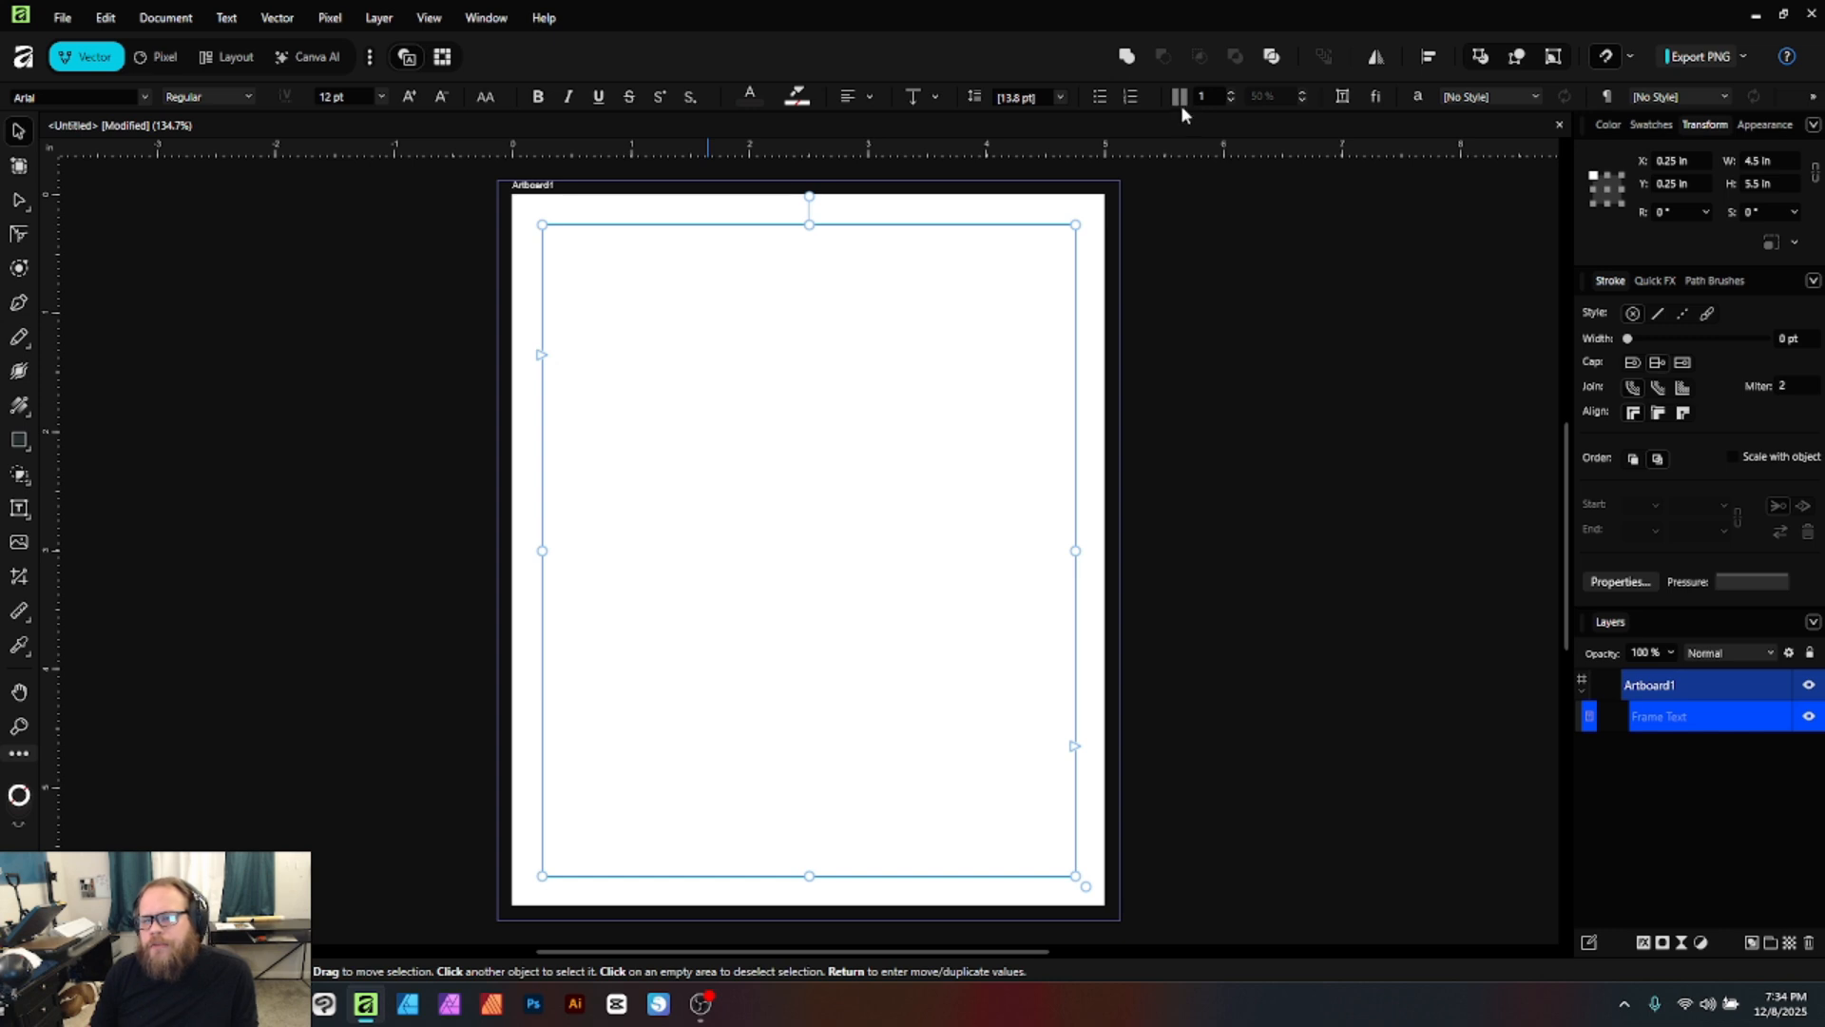
left_click(1232, 93)
left_click(1232, 92)
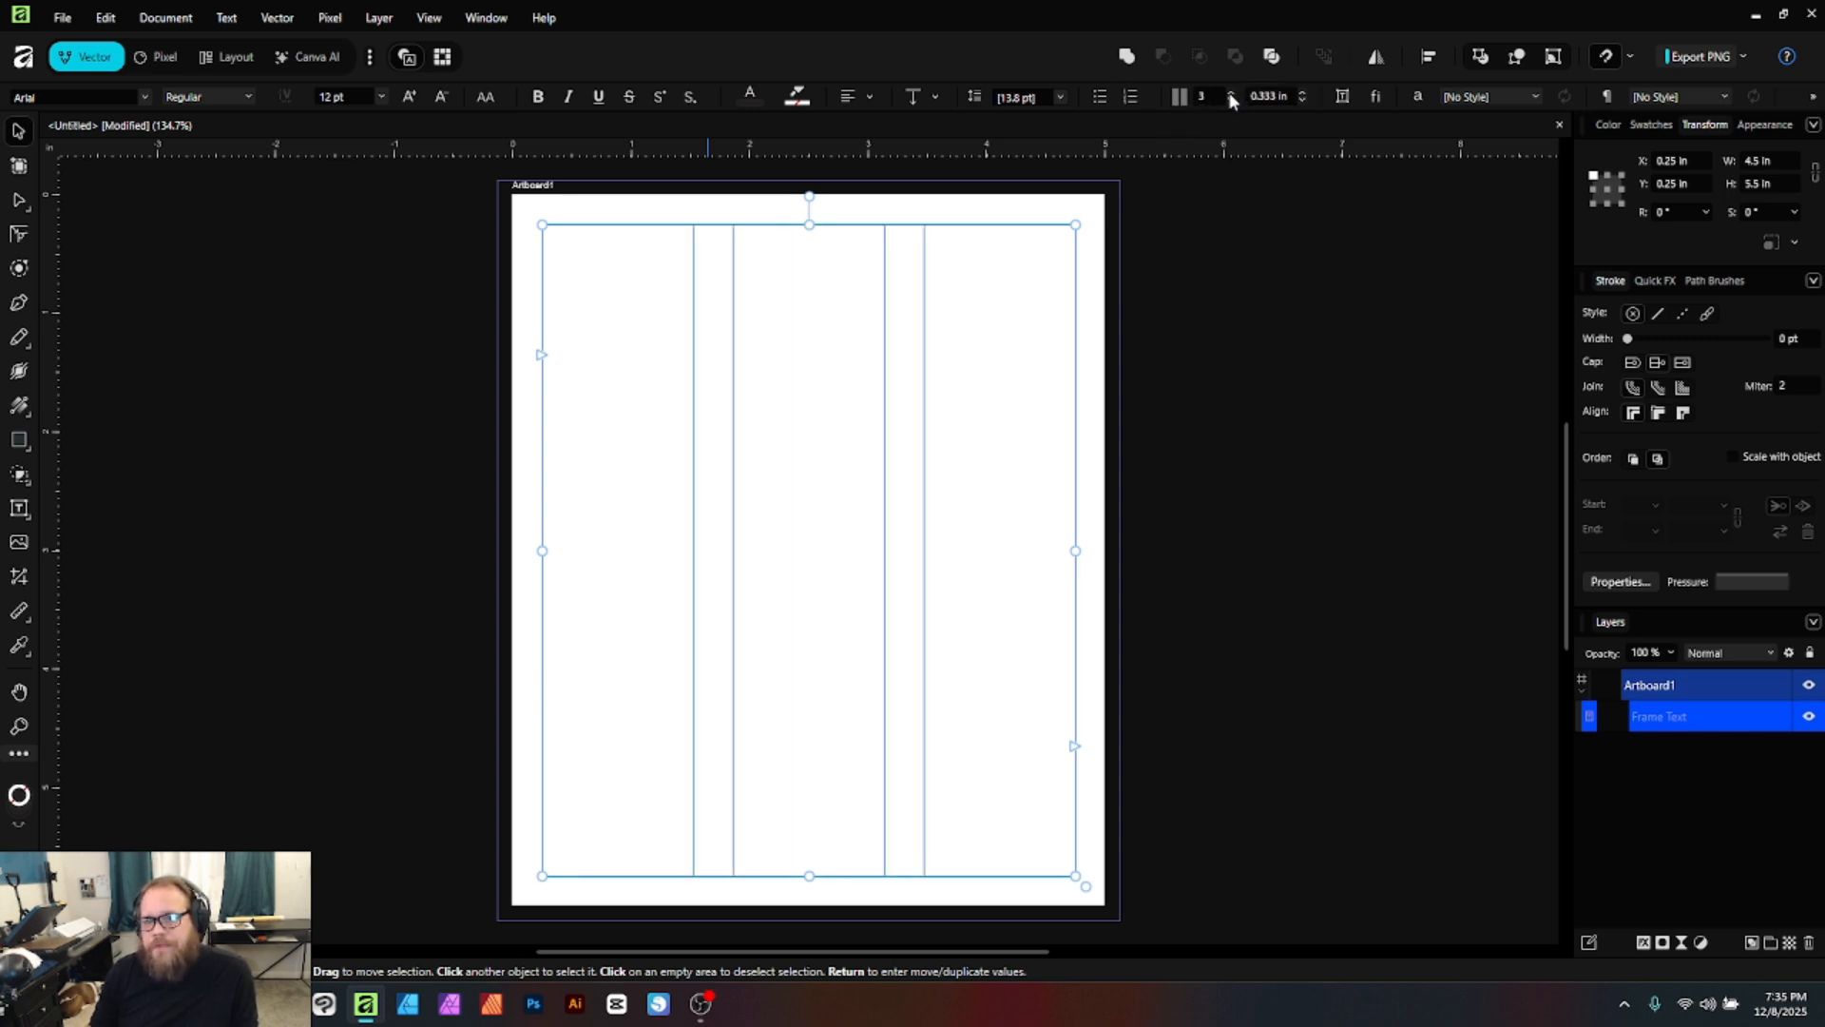
left_click(1278, 99)
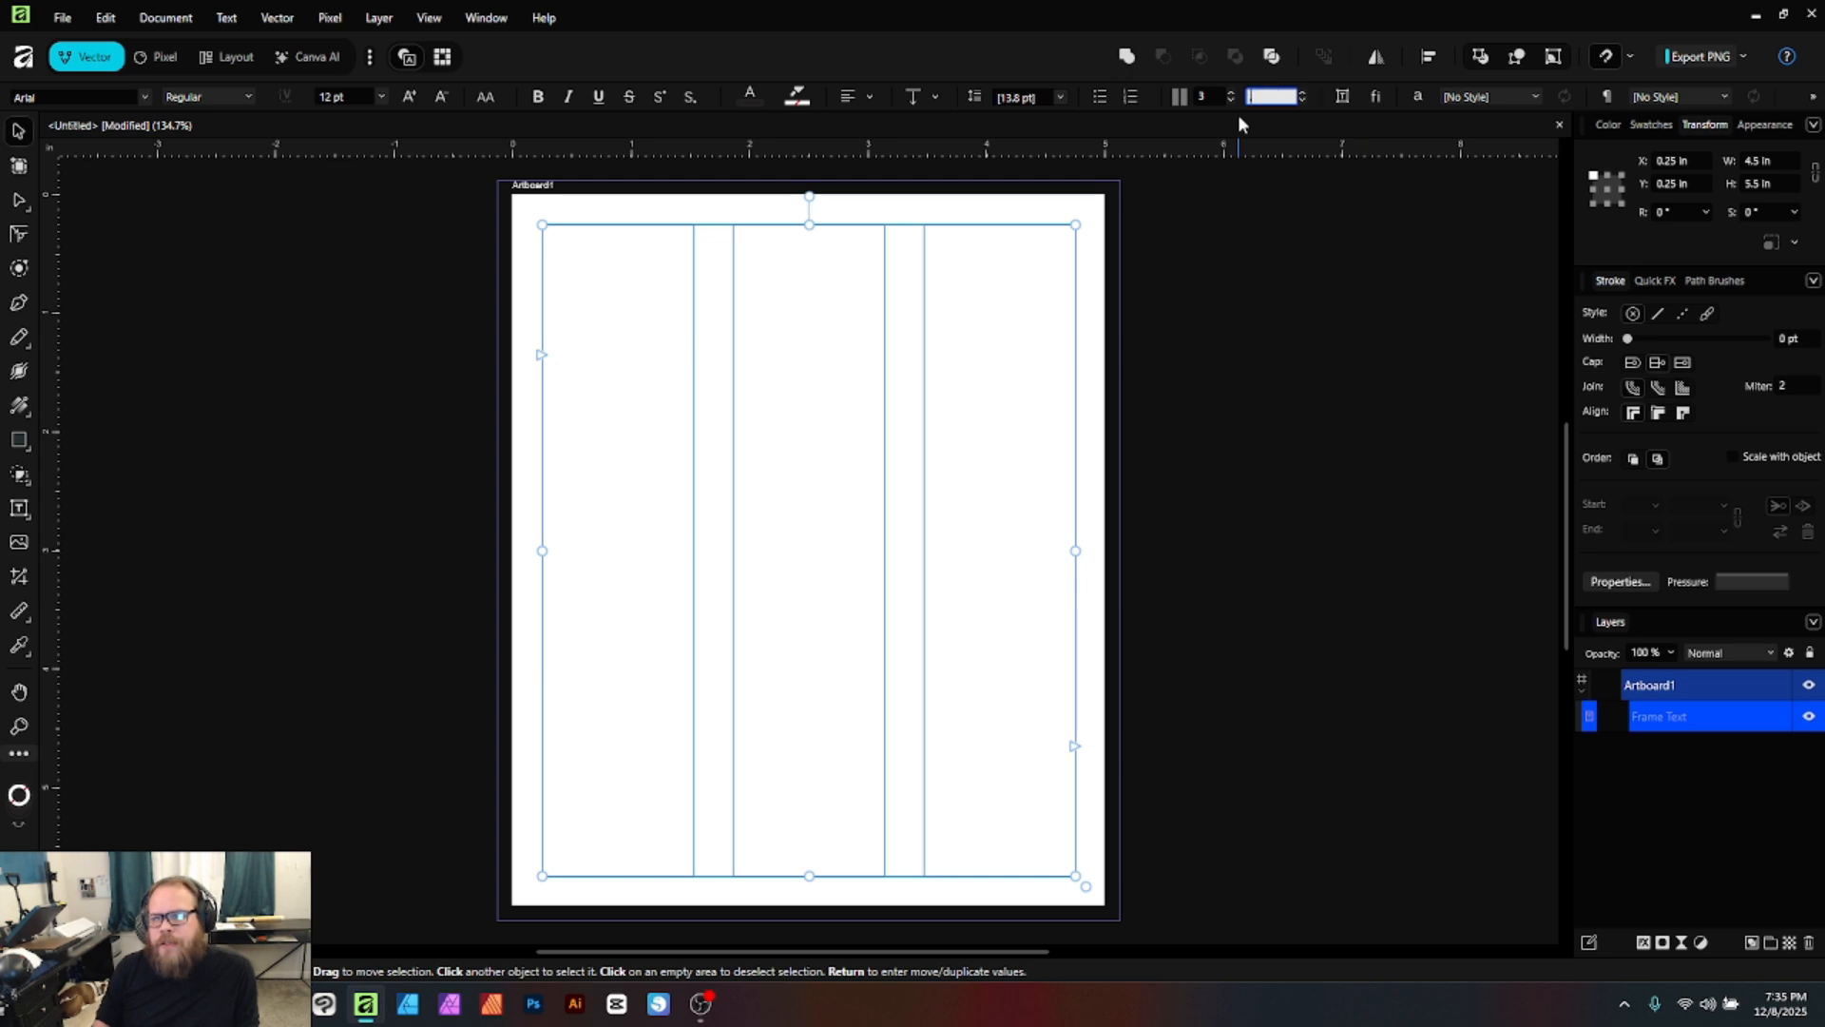
type("5")
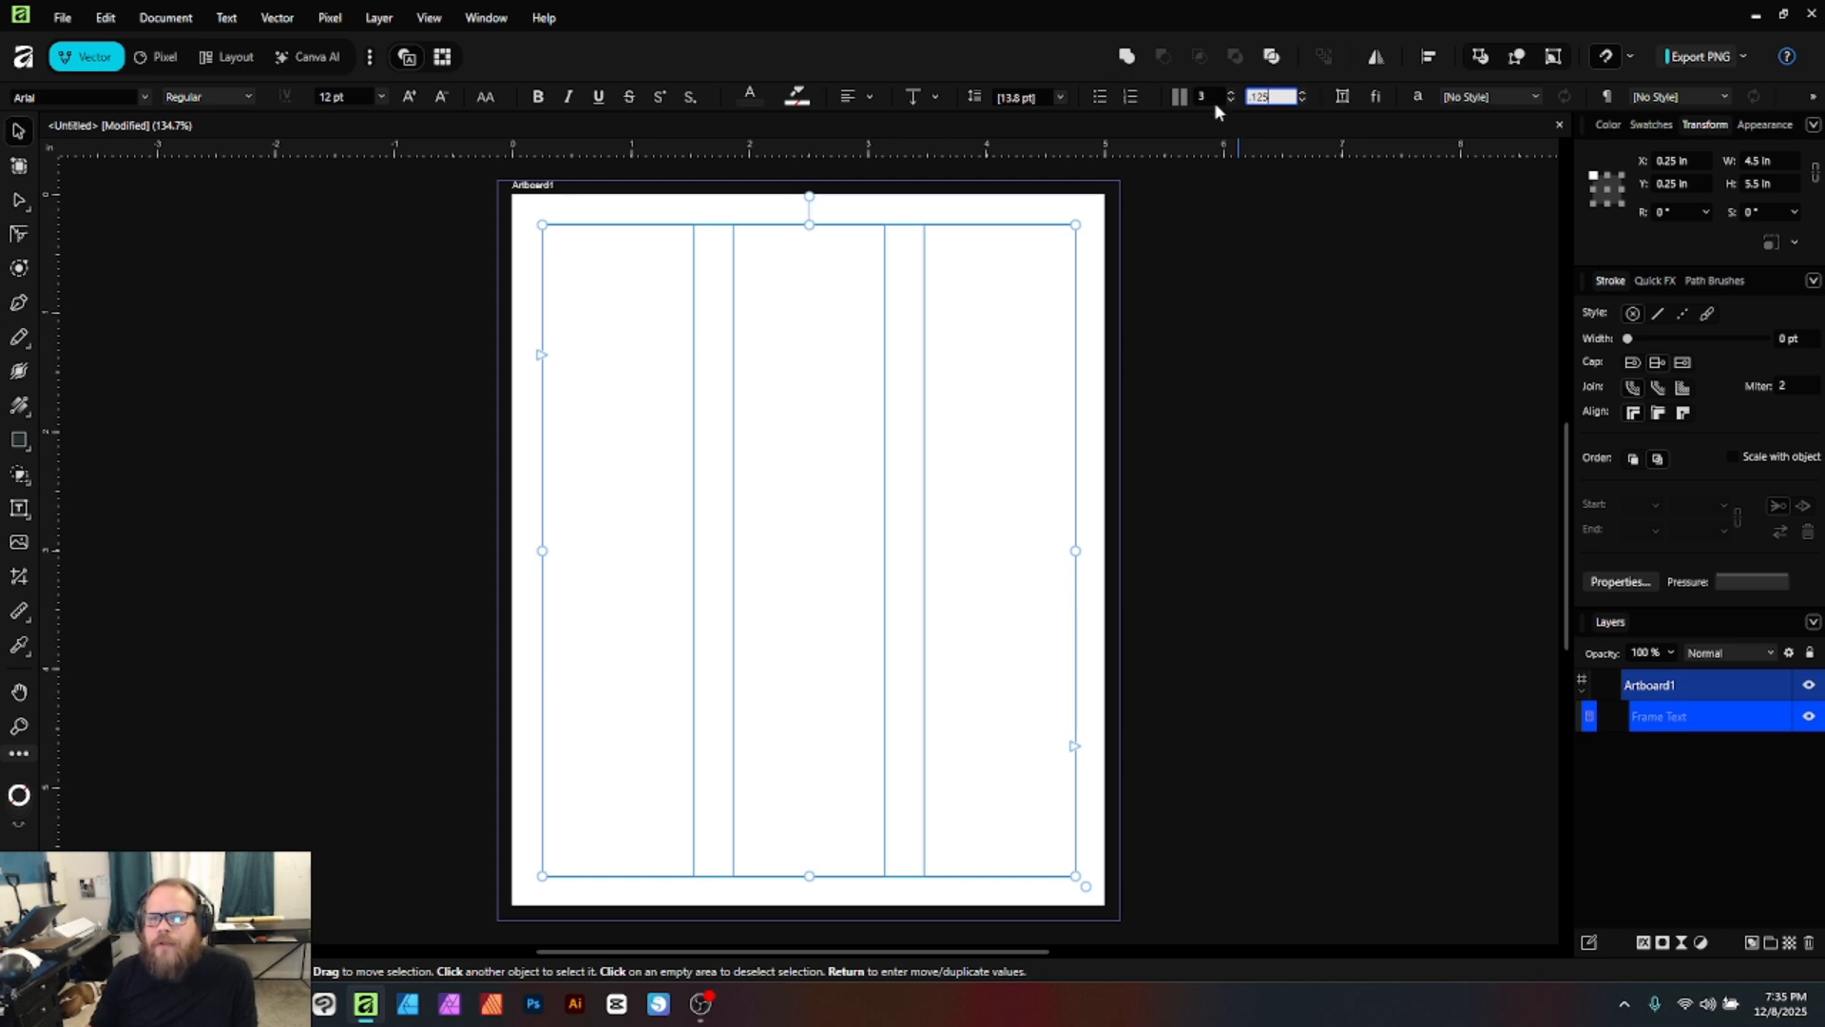
left_click(1213, 99)
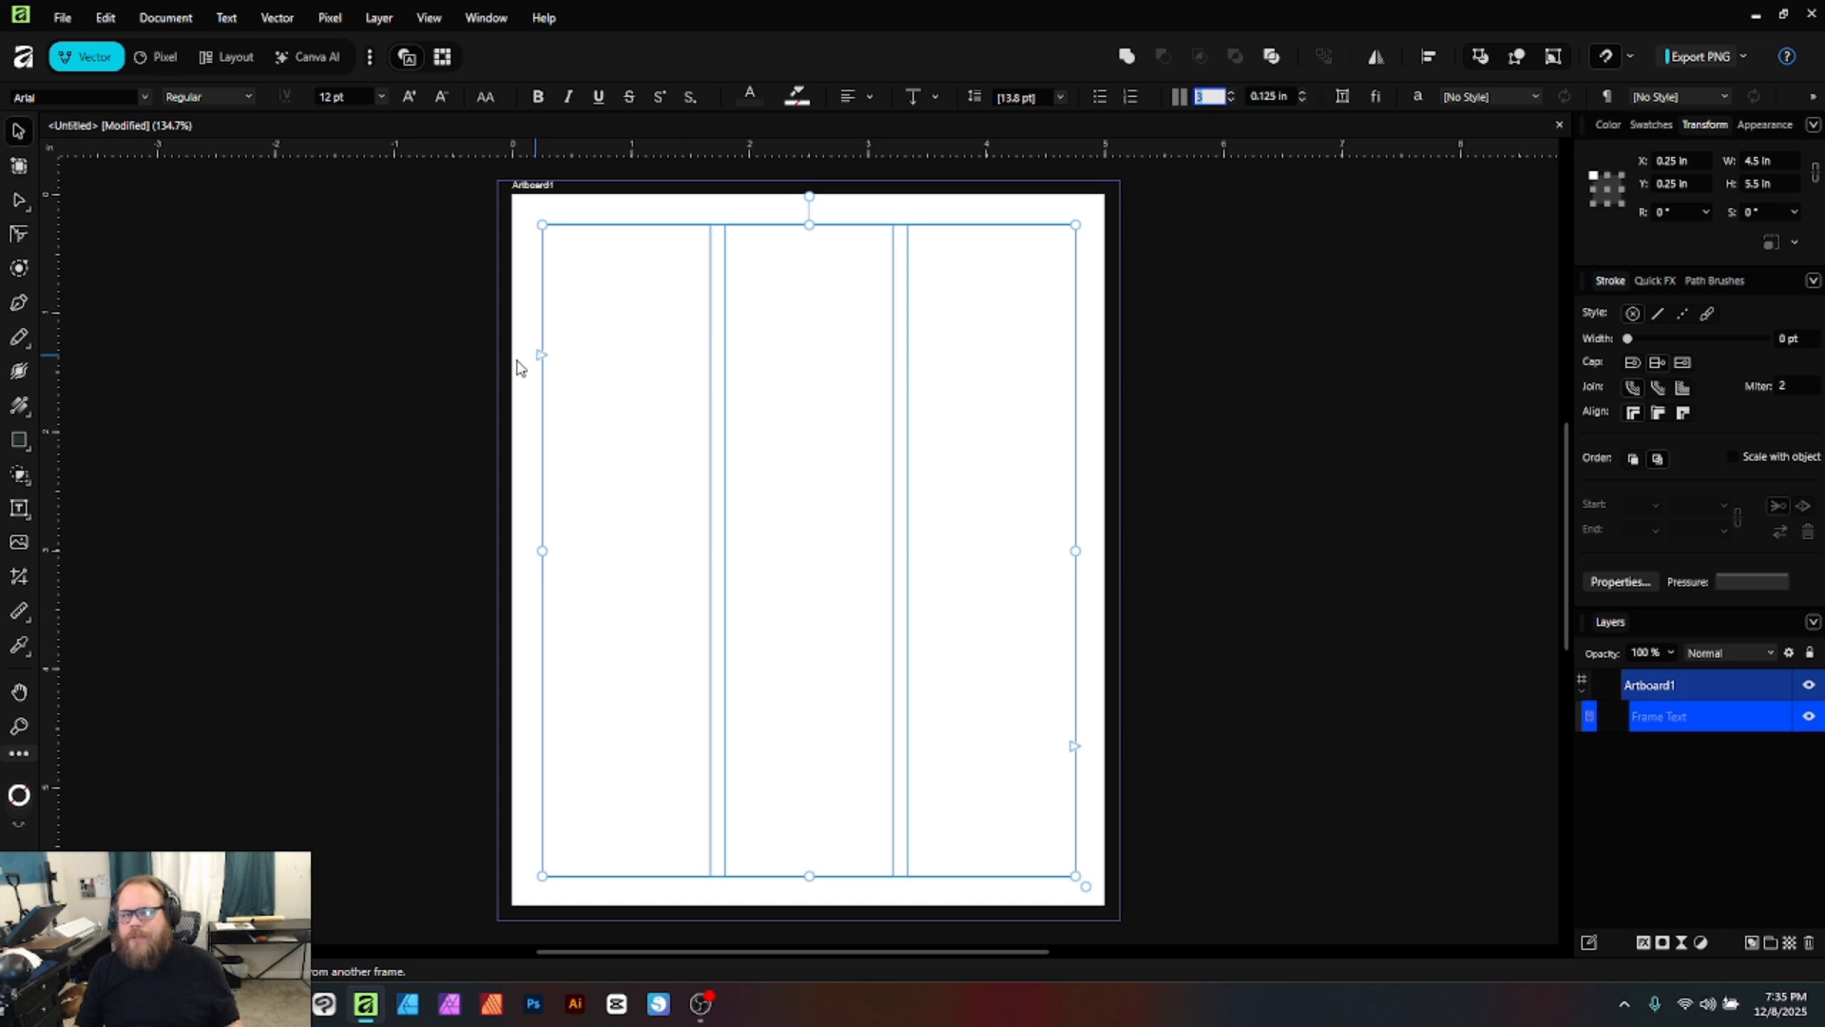
- Place four vertical ruler guides along the edges of the two column gutters
left_click_drag(55, 433, 708, 400)
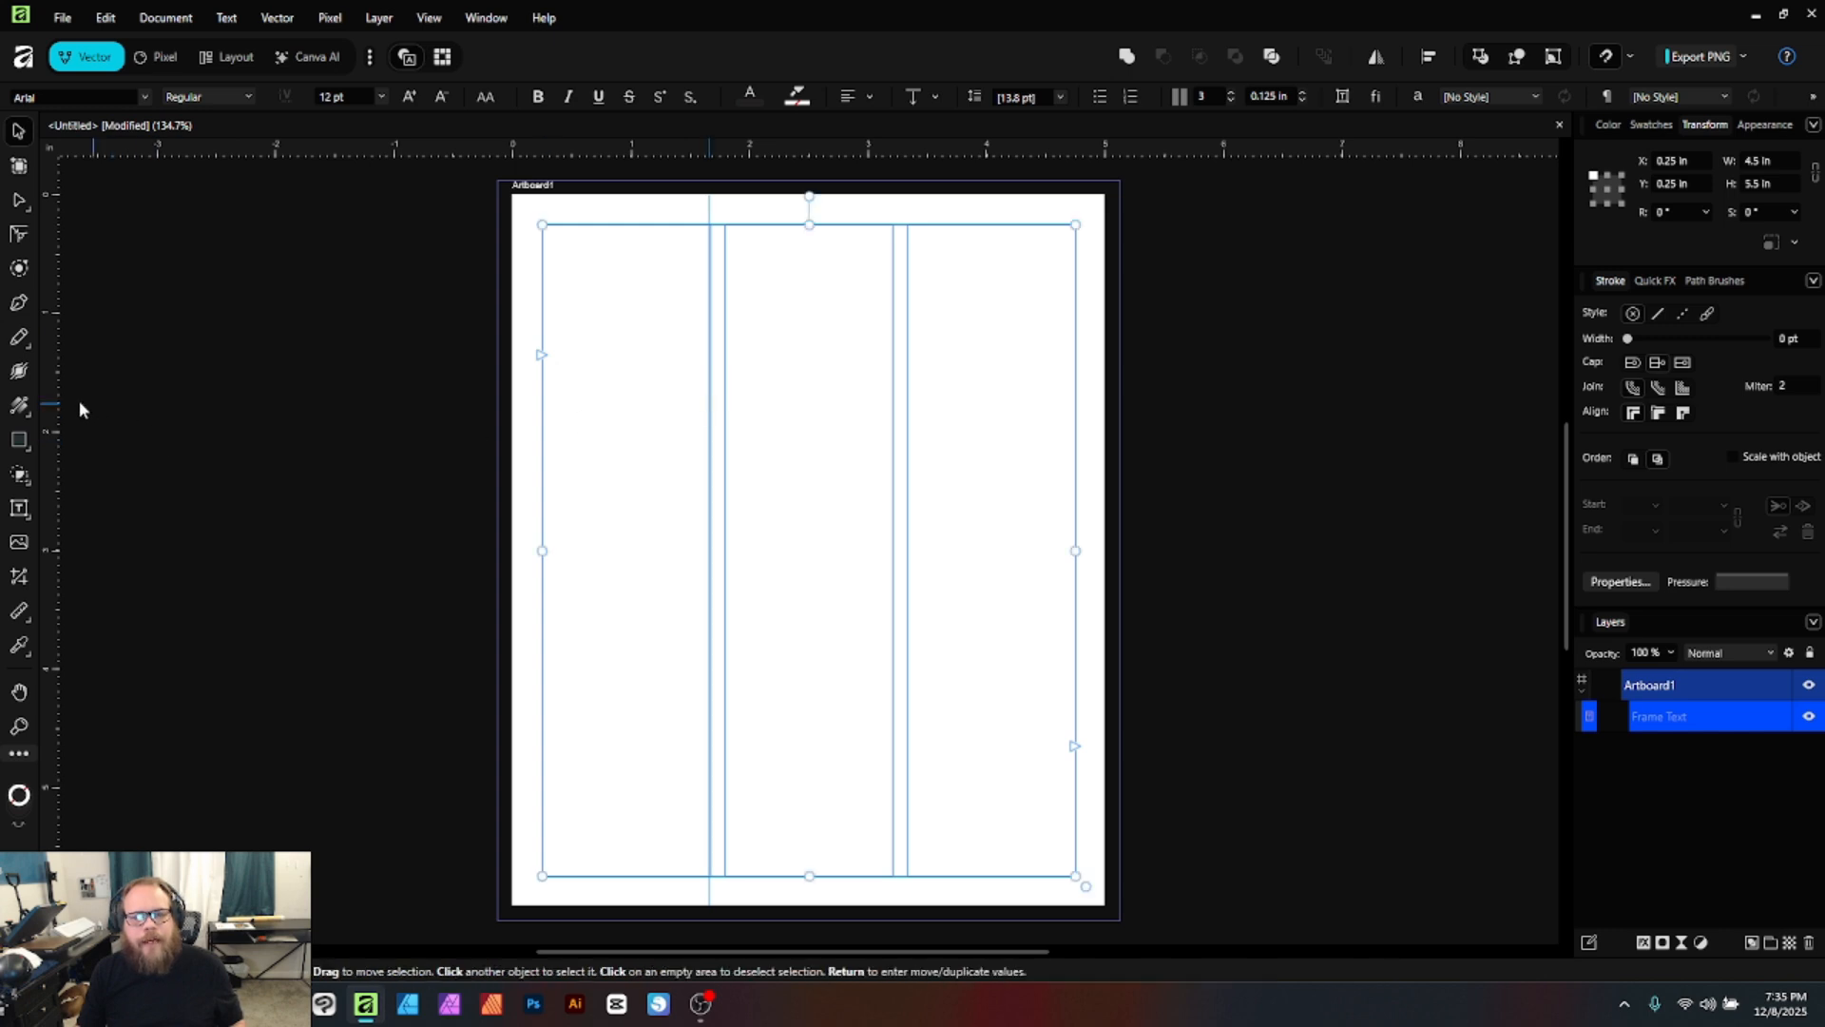
left_click_drag(50, 407, 724, 385)
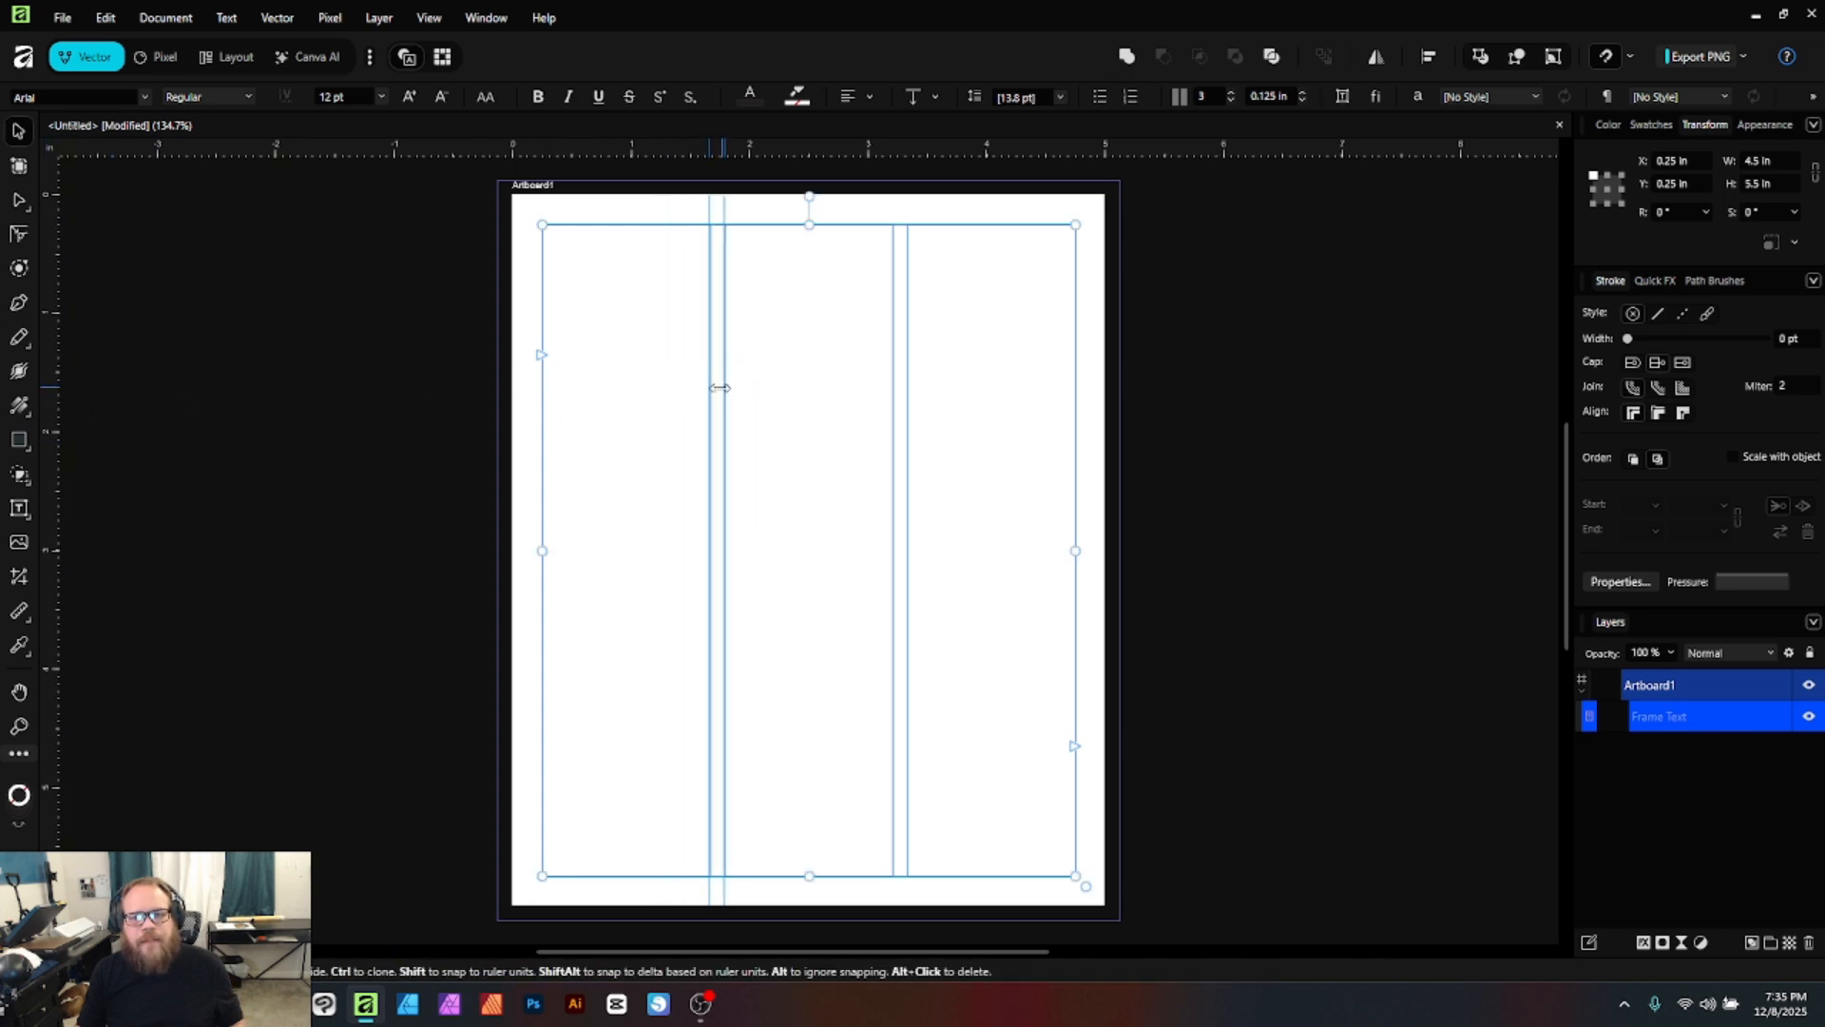
left_click_drag(52, 383, 892, 361)
left_click_drag(51, 367, 908, 354)
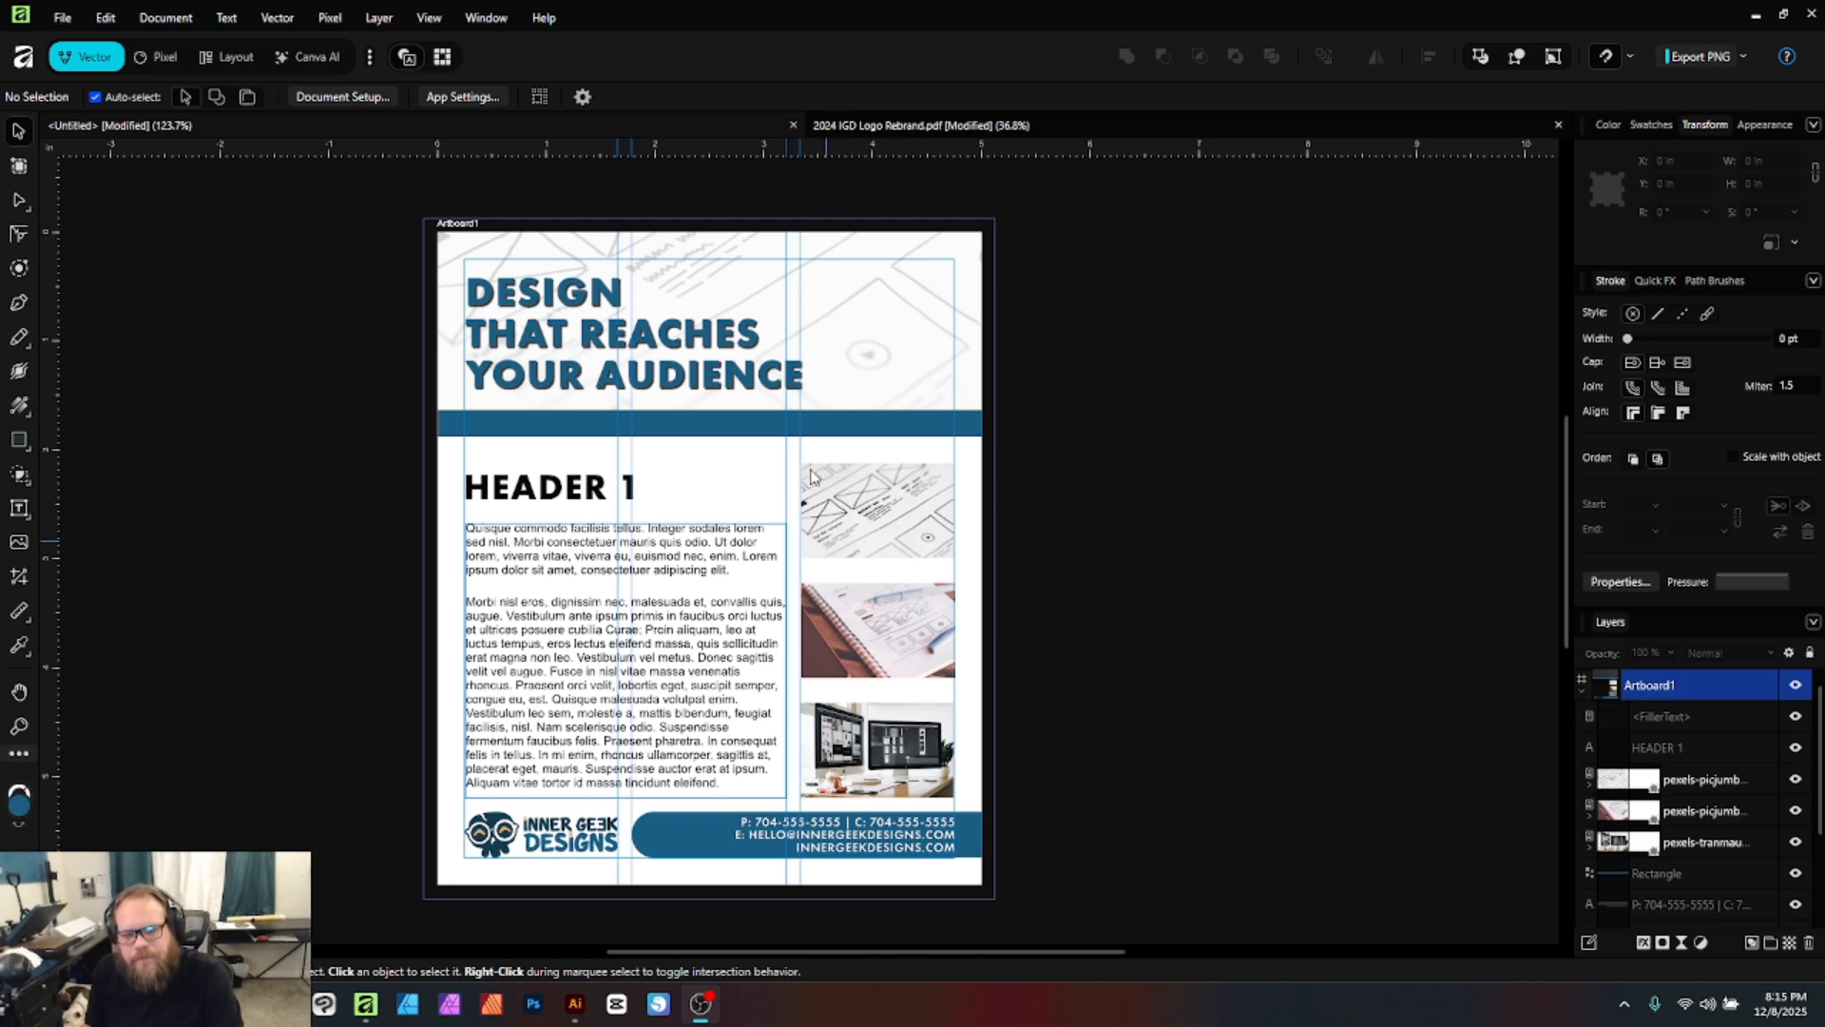
- Check the outer shadow settings in the headline's layer effects
left_click(695, 382)
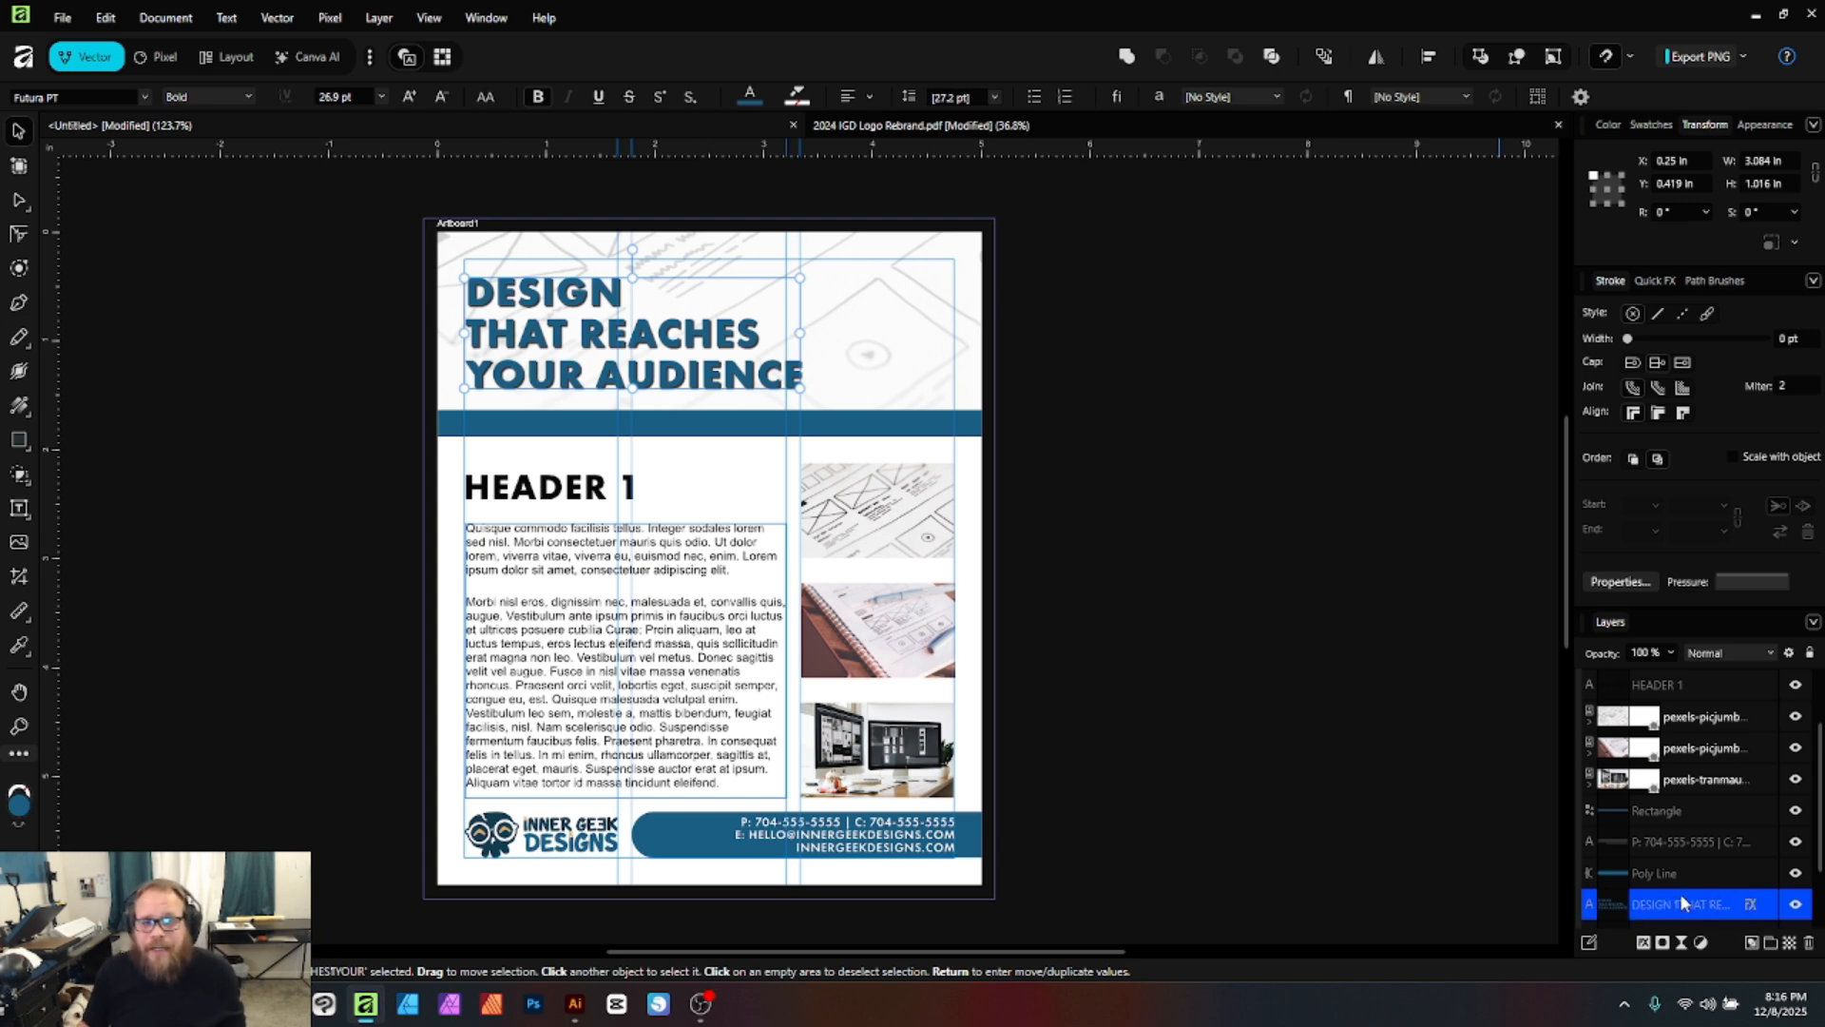
left_click(1647, 943)
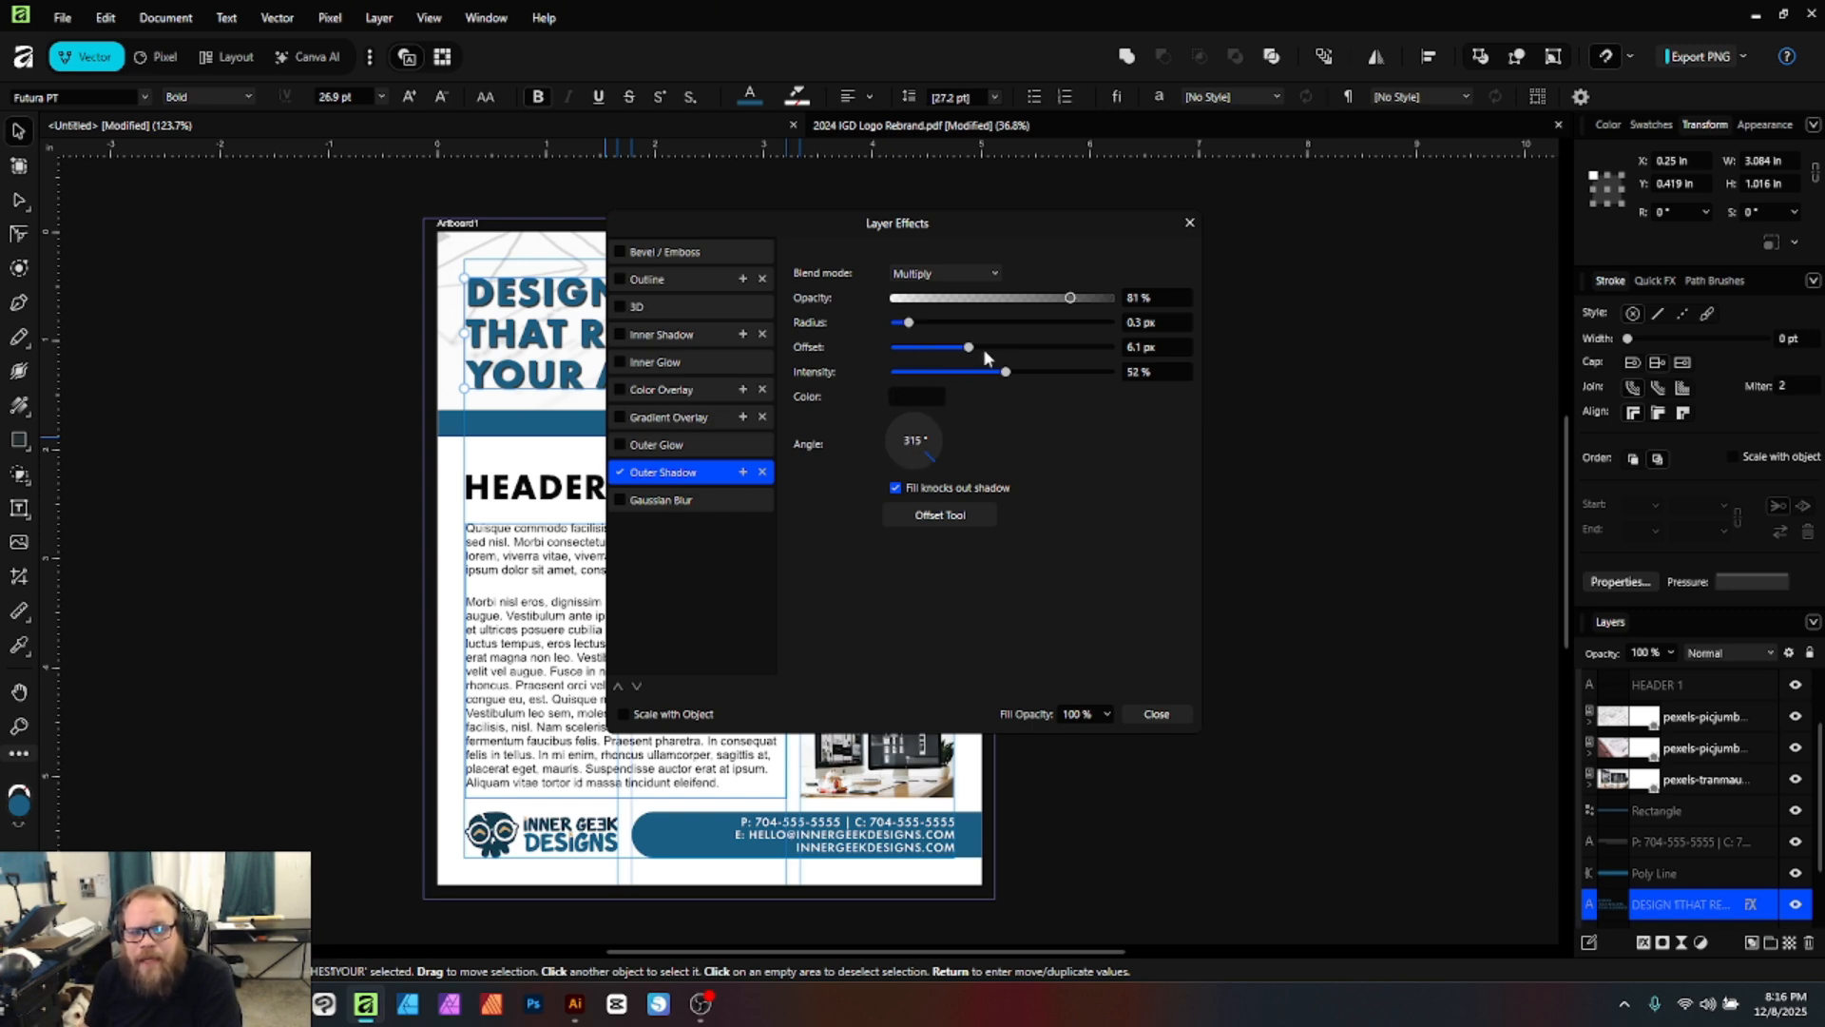
left_click(1157, 721)
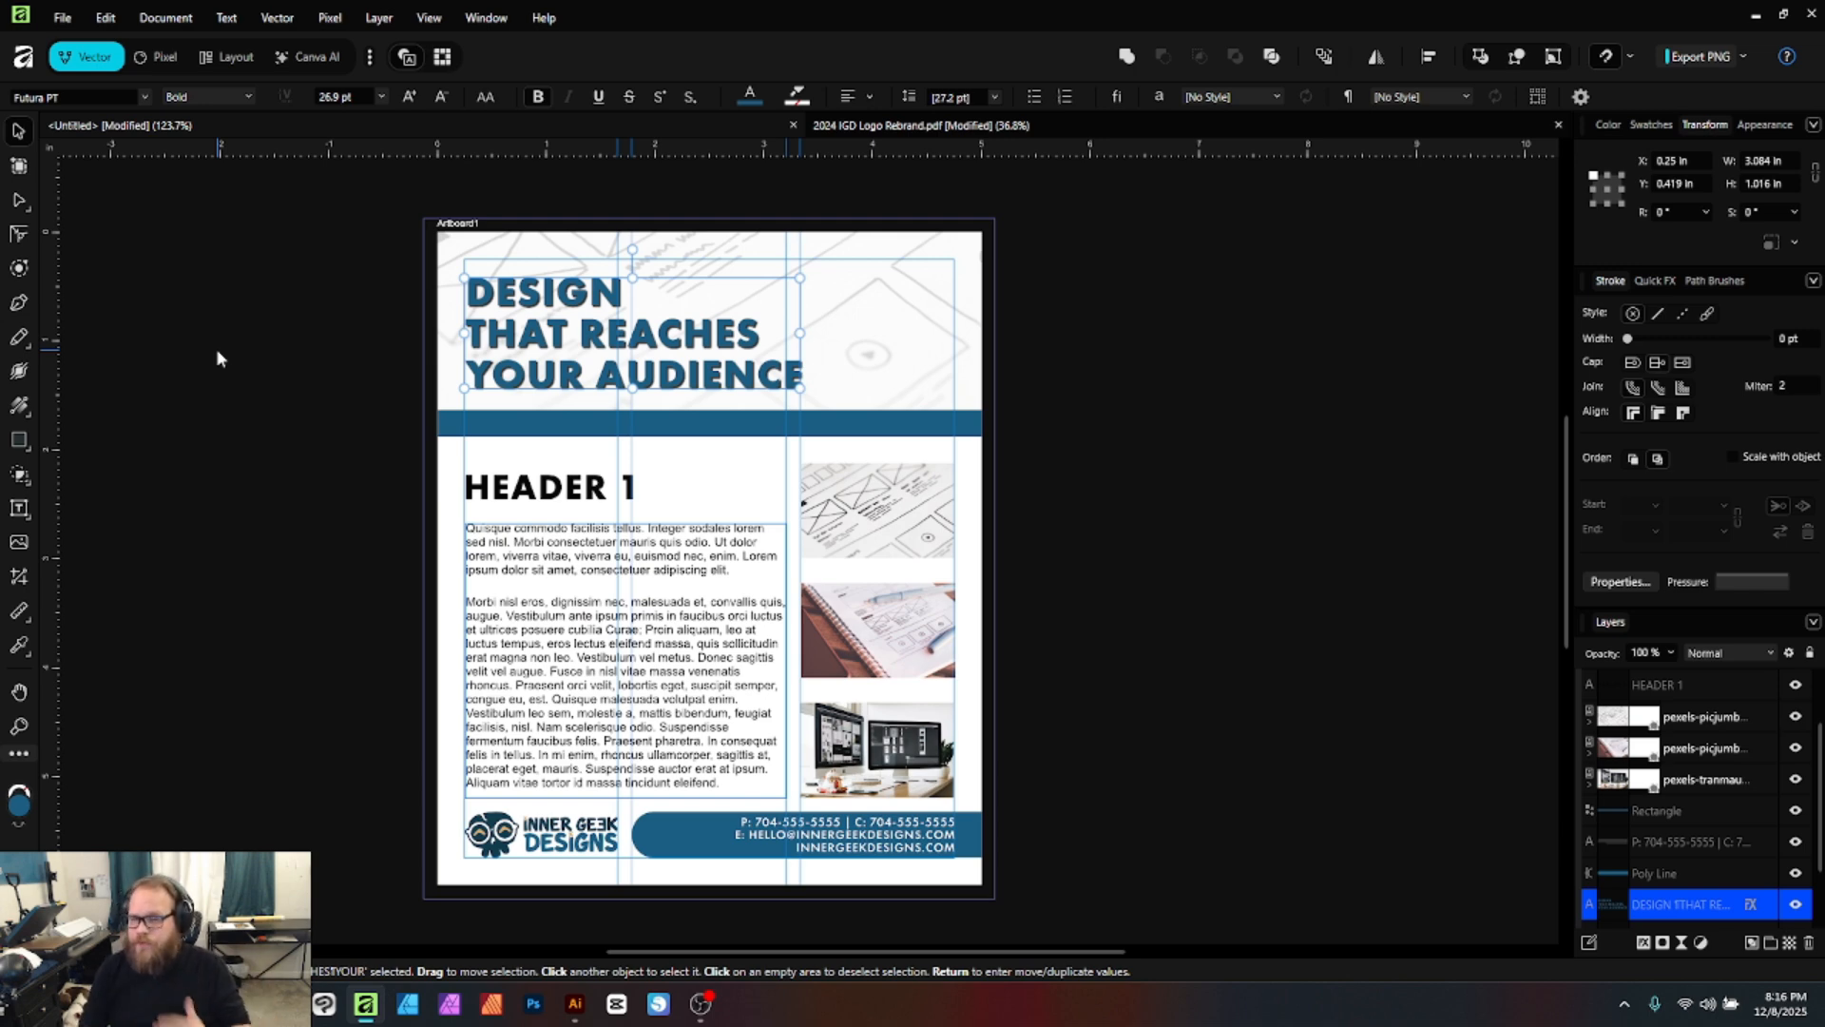
- Try wider tracking on the whole headline text, and tighten it back to its original letter spacing
triple_click(580, 338)
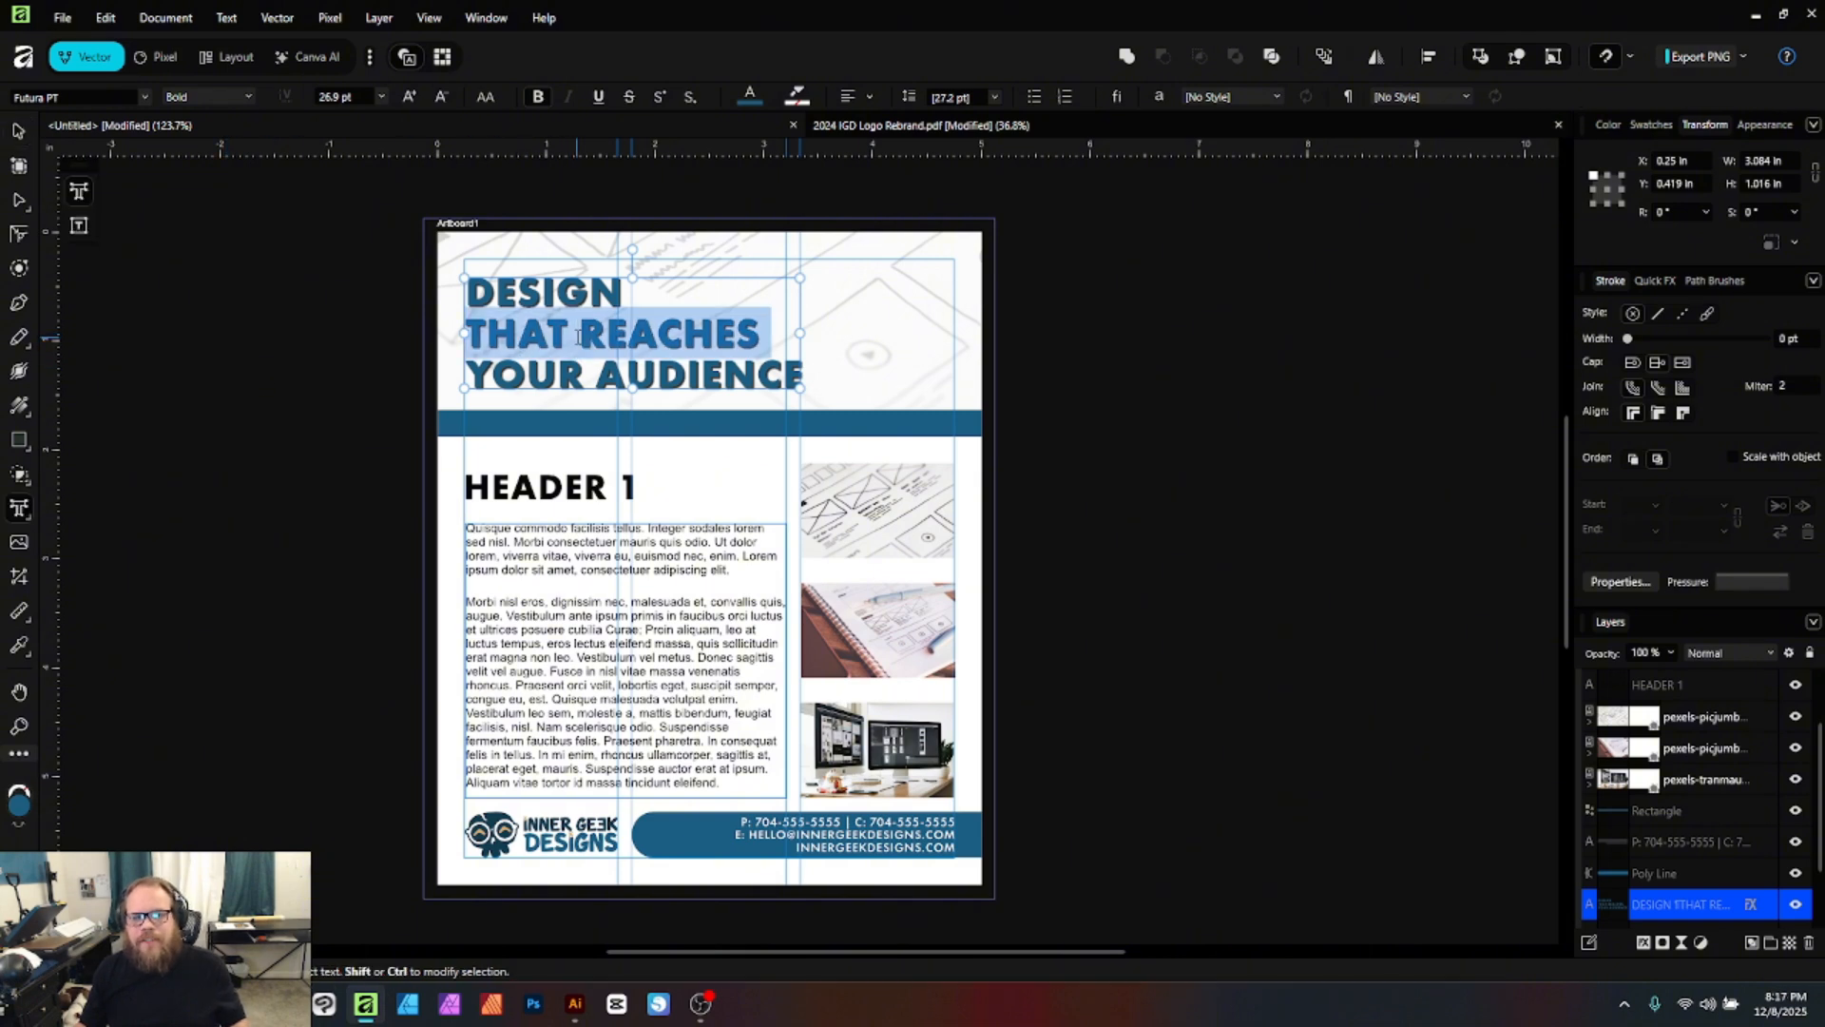
key("ctrl+a")
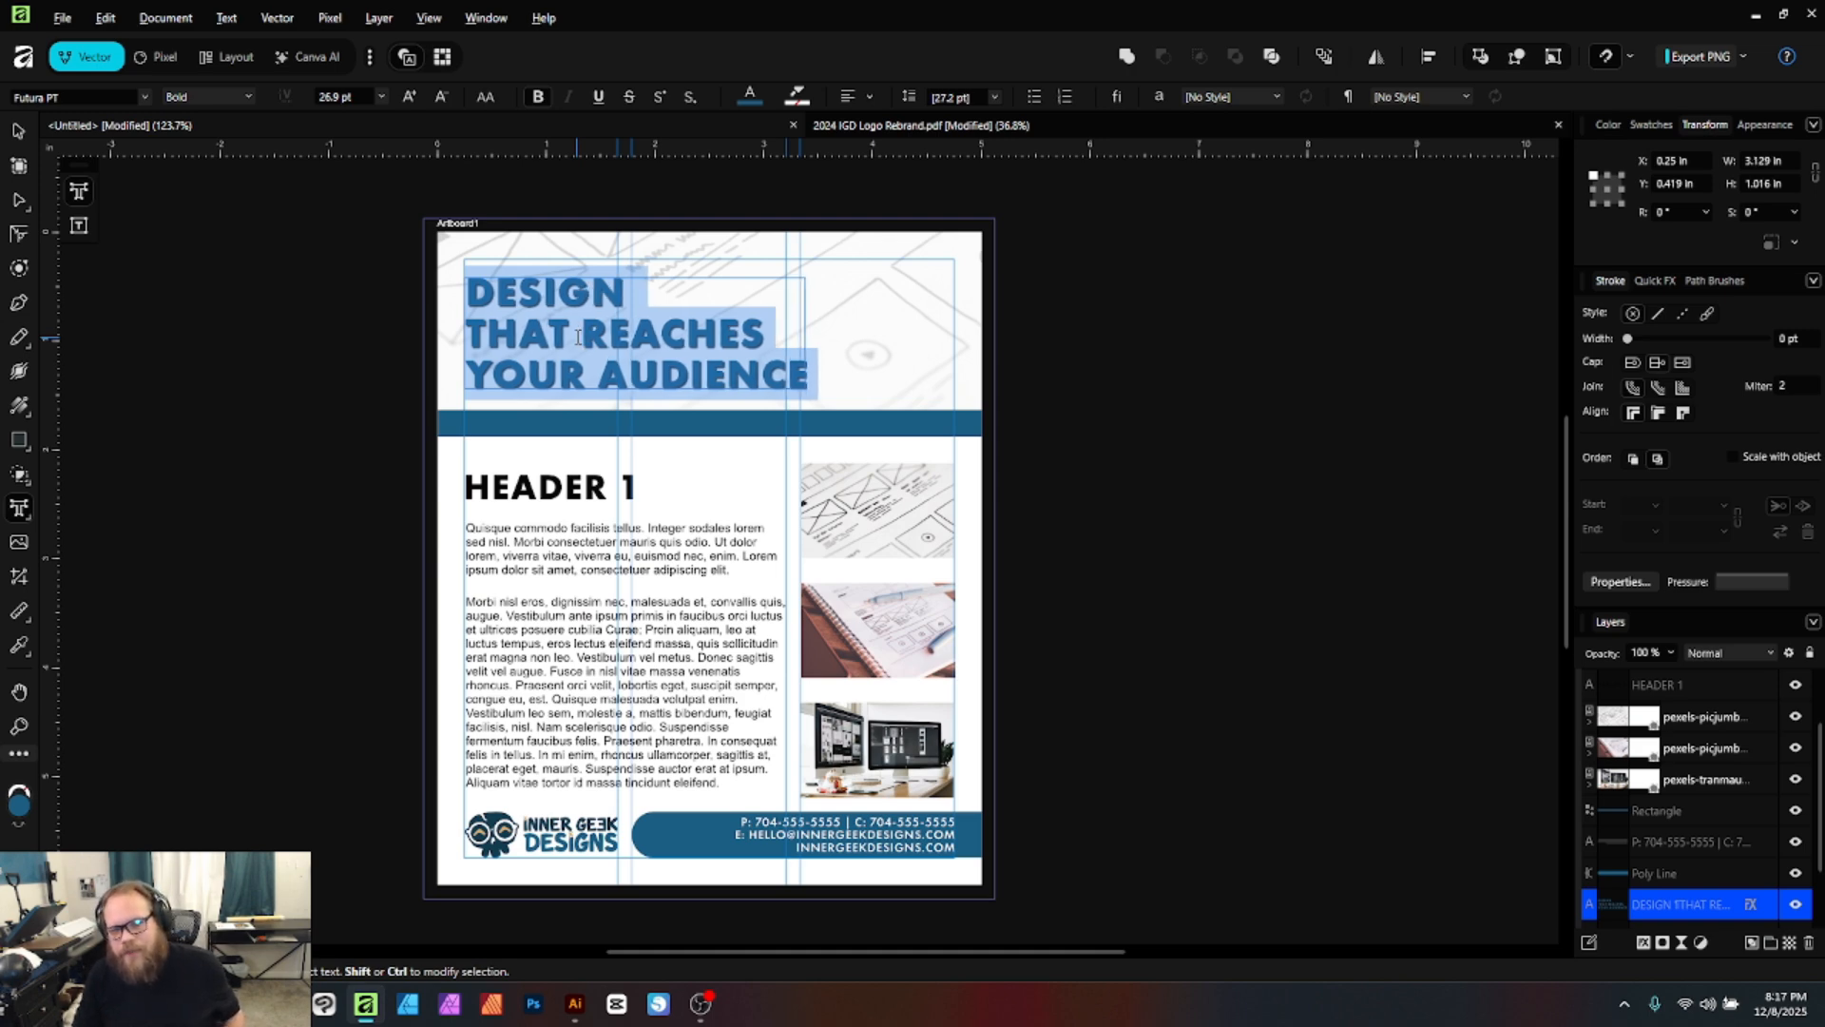
key("alt+Right")
key("alt+Right")
key("alt+Right")
key("alt+Right")
key("alt+Right")
key("alt+Right")
key("alt+Right")
key("alt+Right")
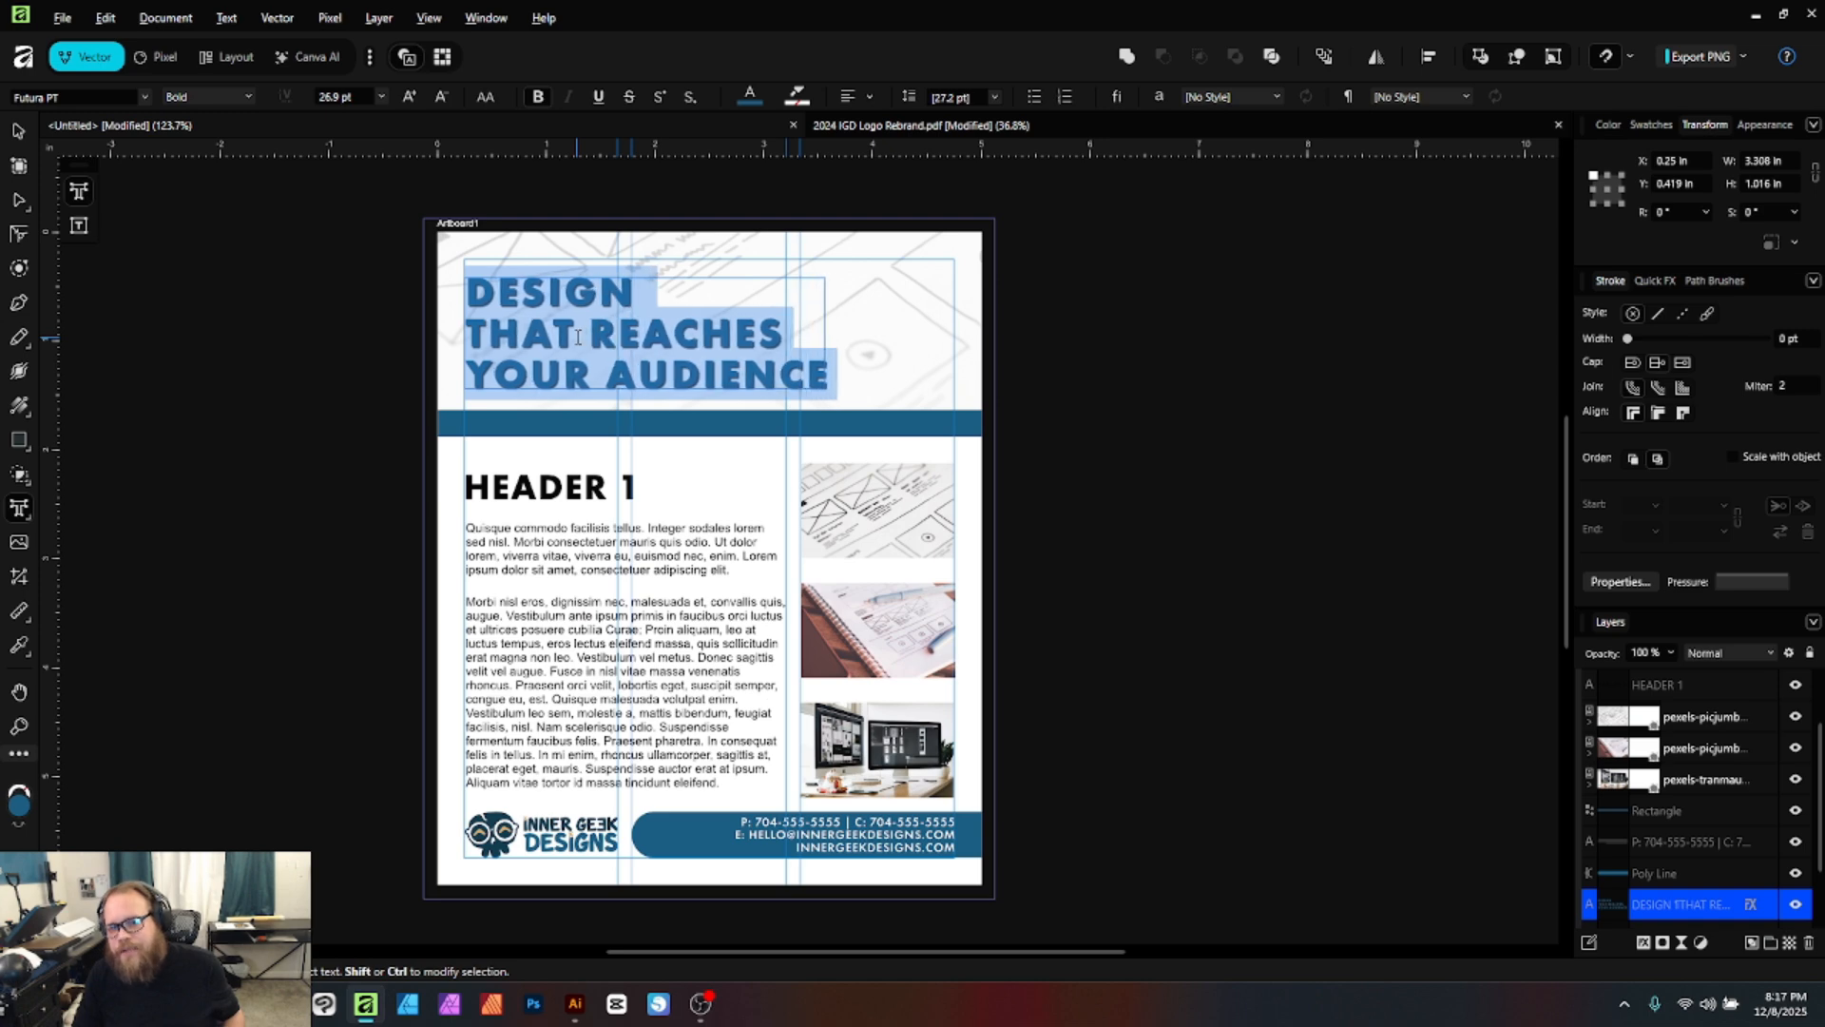
key("alt+Left")
key("alt+Left")
key("alt+Left")
key("alt+Left")
key("alt+Left")
key("alt+Left")
key("alt+Left")
key("alt+Left")
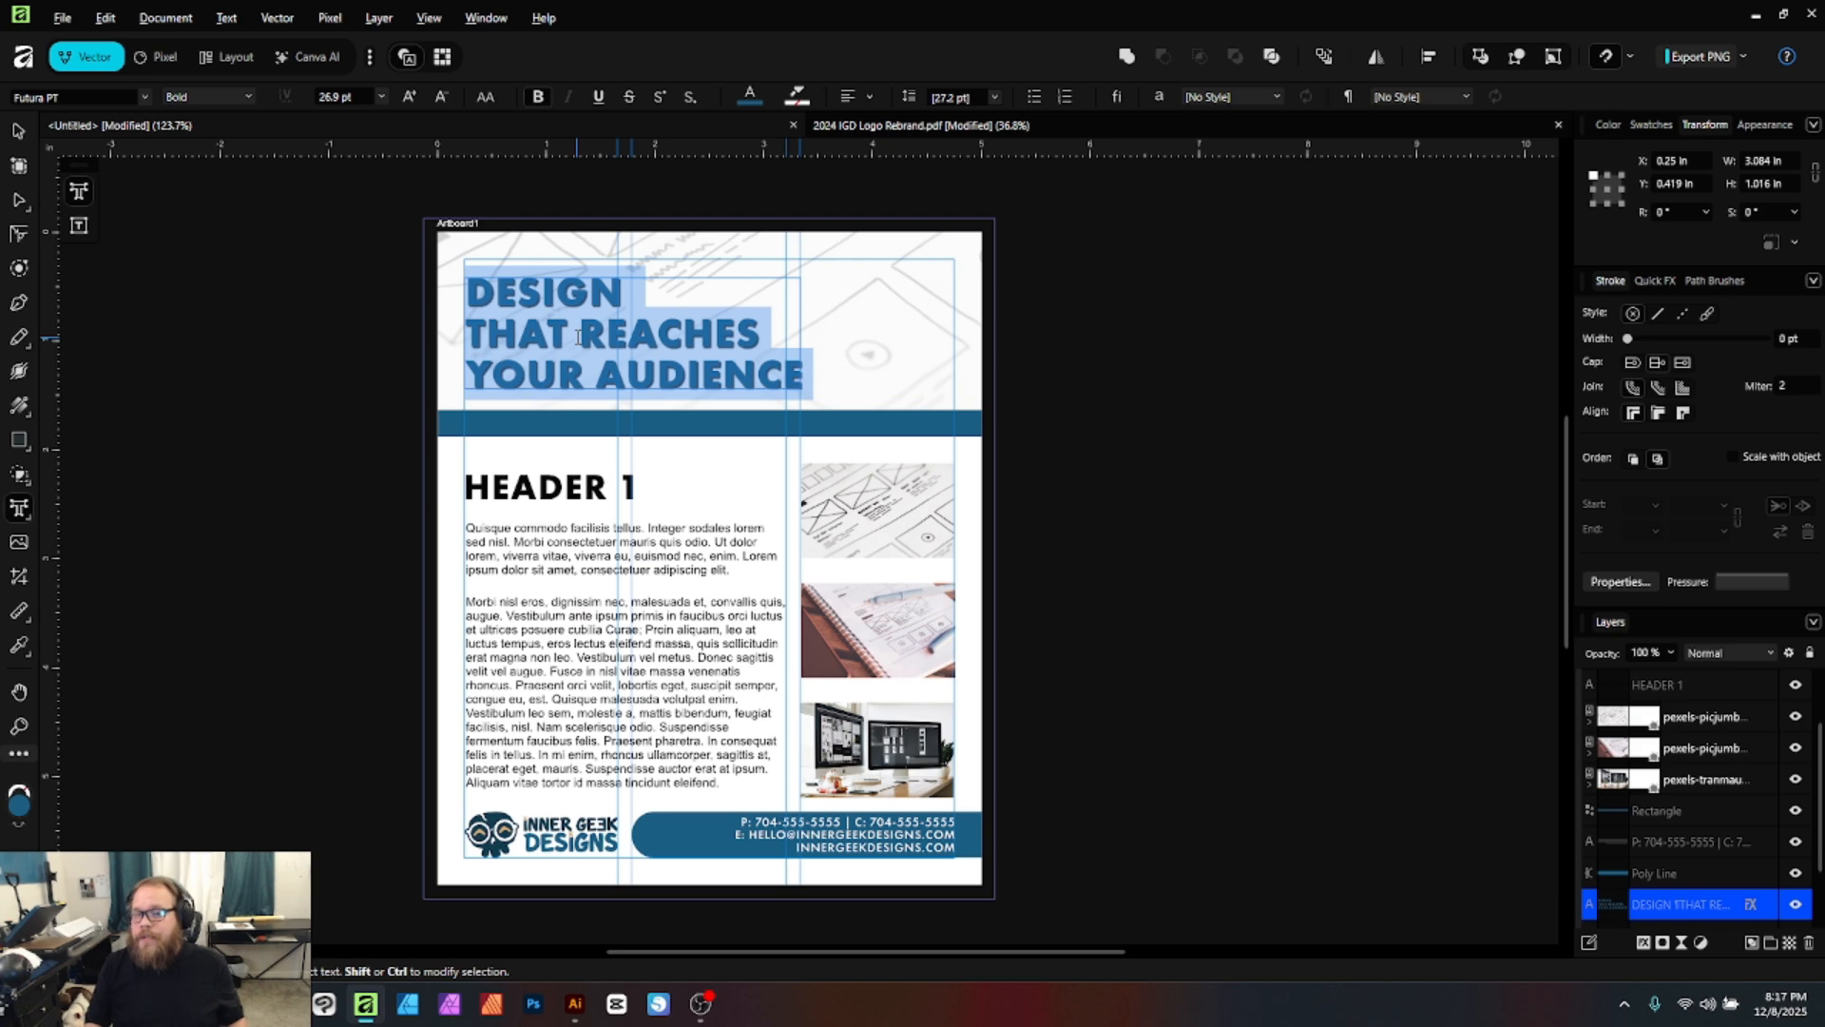
- Tighten the headline's leading to 24.2 pt and leave text editing
key("alt+Down")
key("alt+Down")
key("alt+Down")
key("alt+Down")
key("alt+Down")
key("alt+Down")
key("alt+Down")
key("alt+Up")
key("alt+Up")
key("alt+Up")
key("alt+Up")
key("alt+Up")
key("alt+Up")
key("alt+Up")
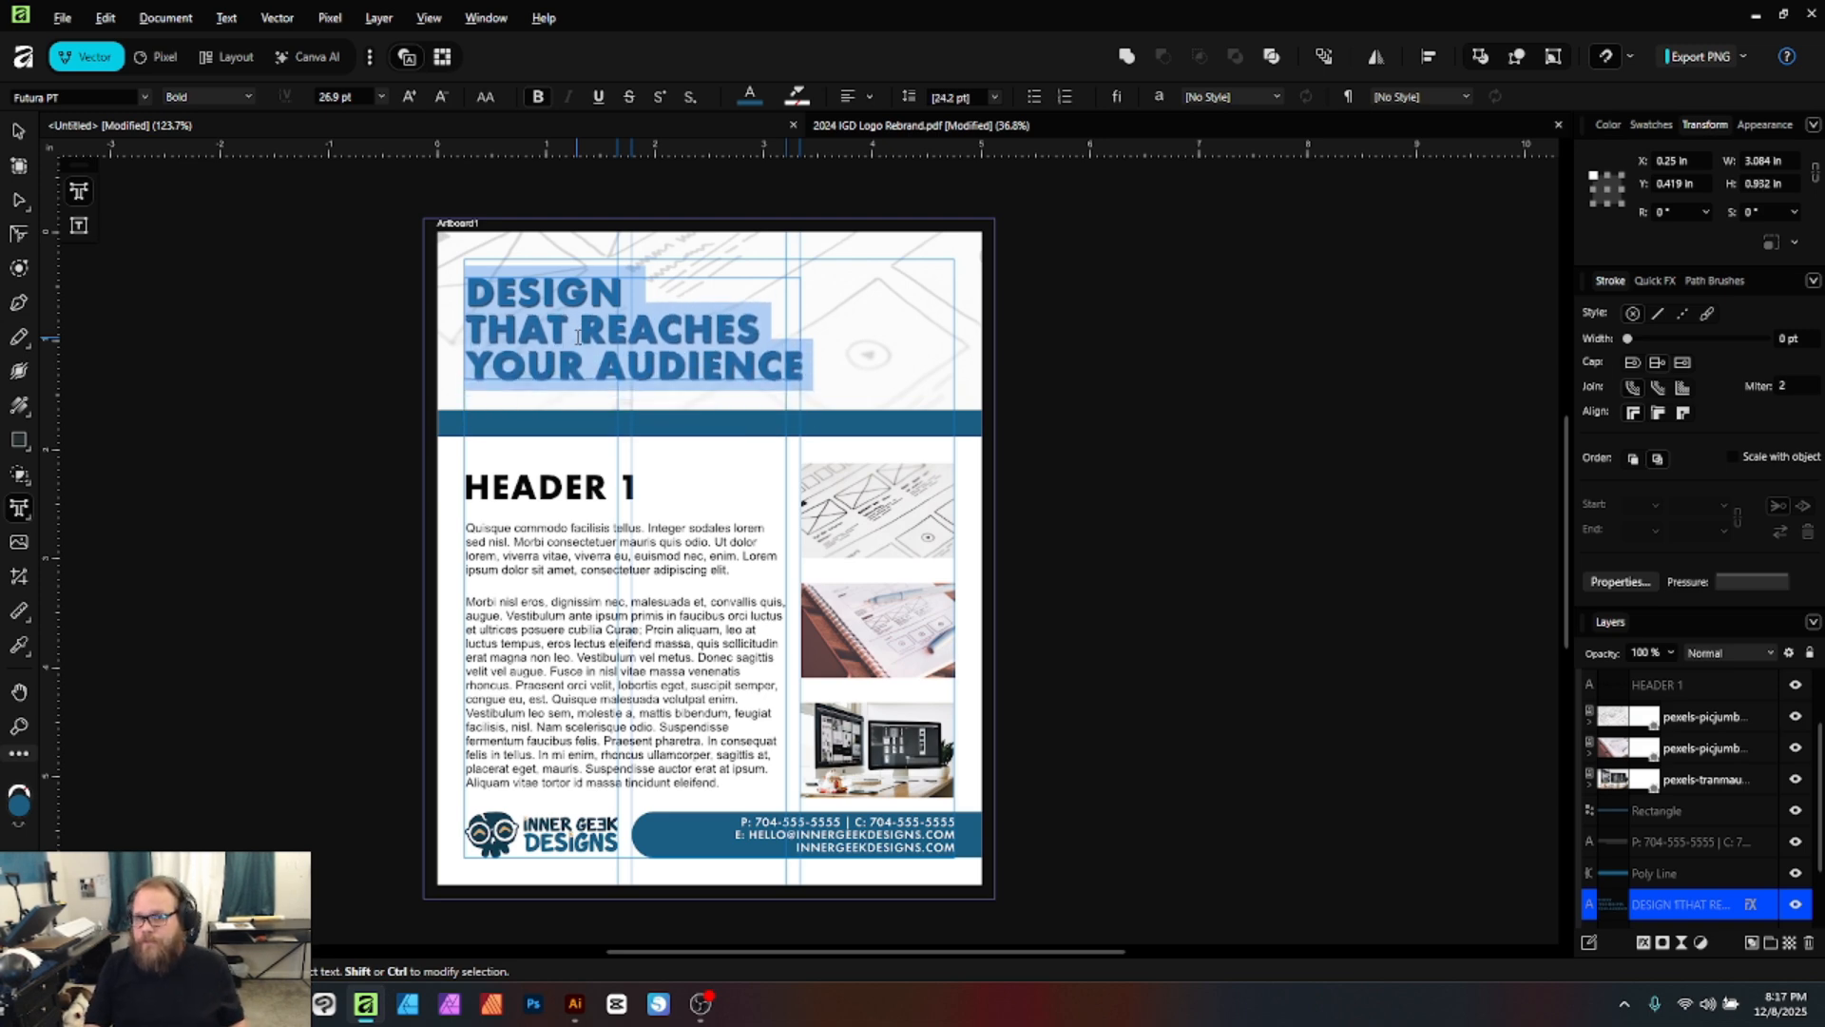
key("alt+Up")
key("alt+Up")
key("alt+Up")
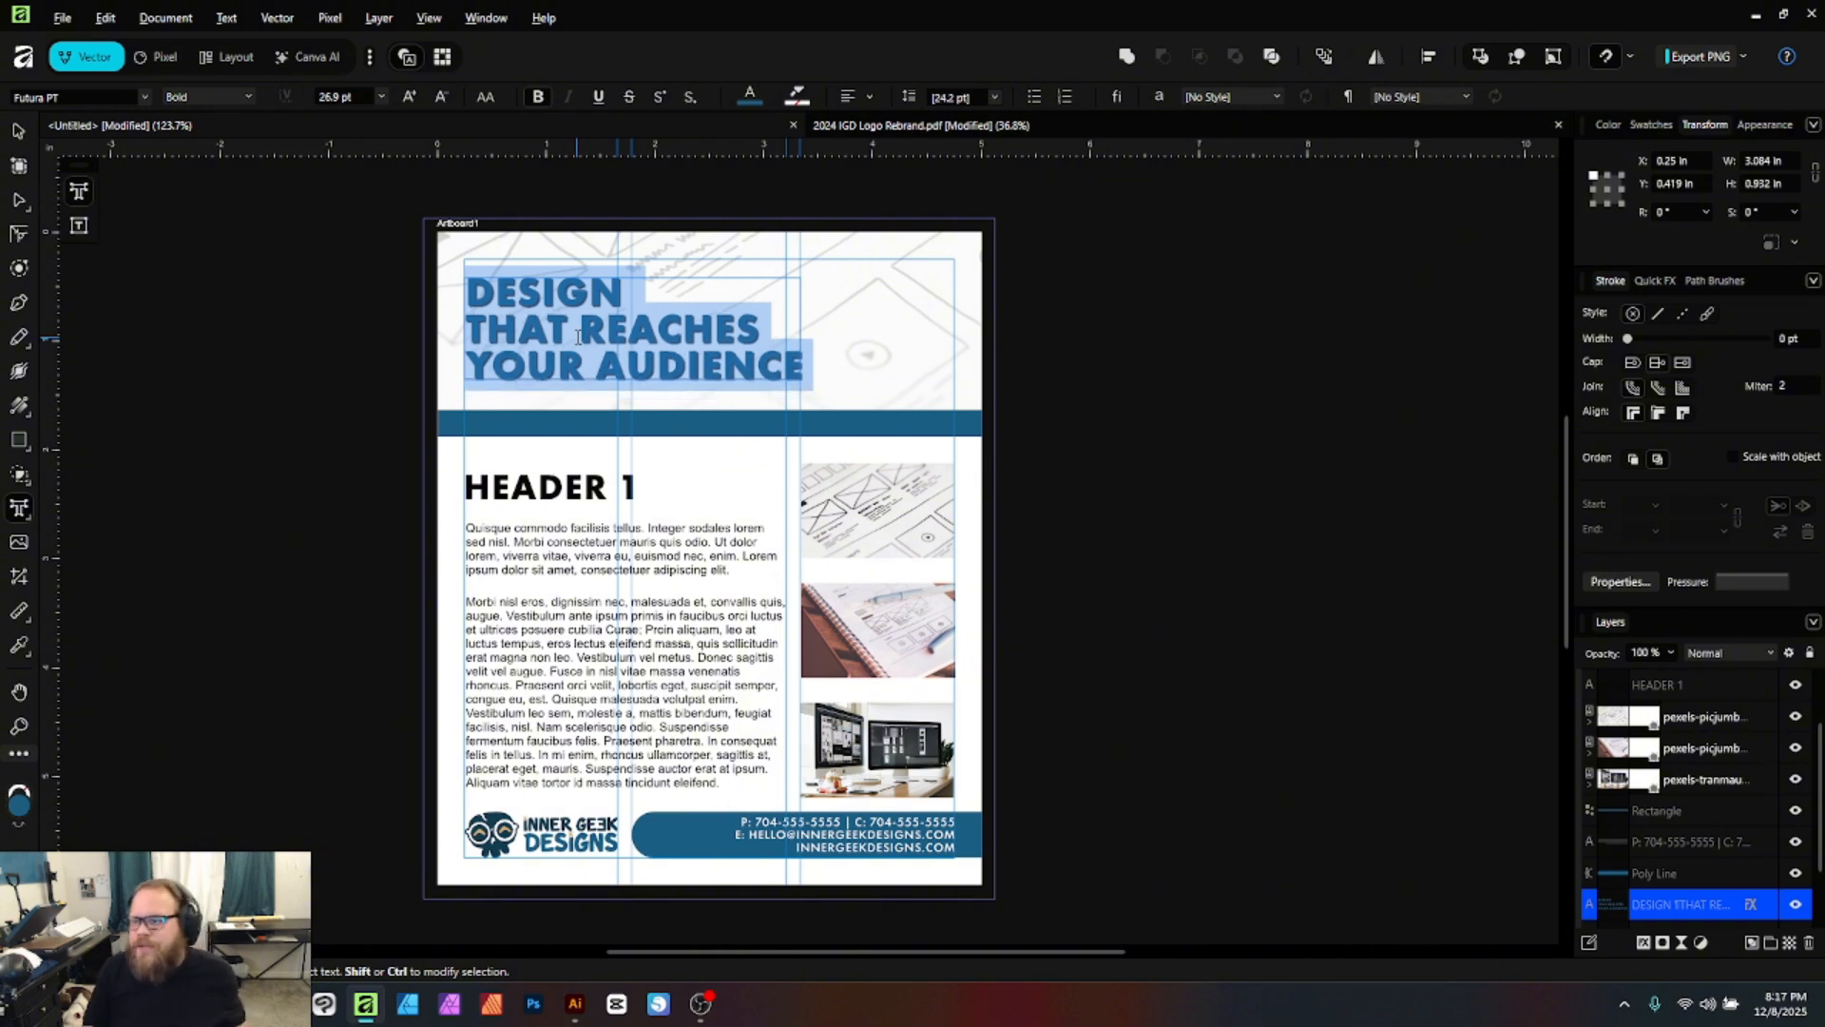
key("Escape")
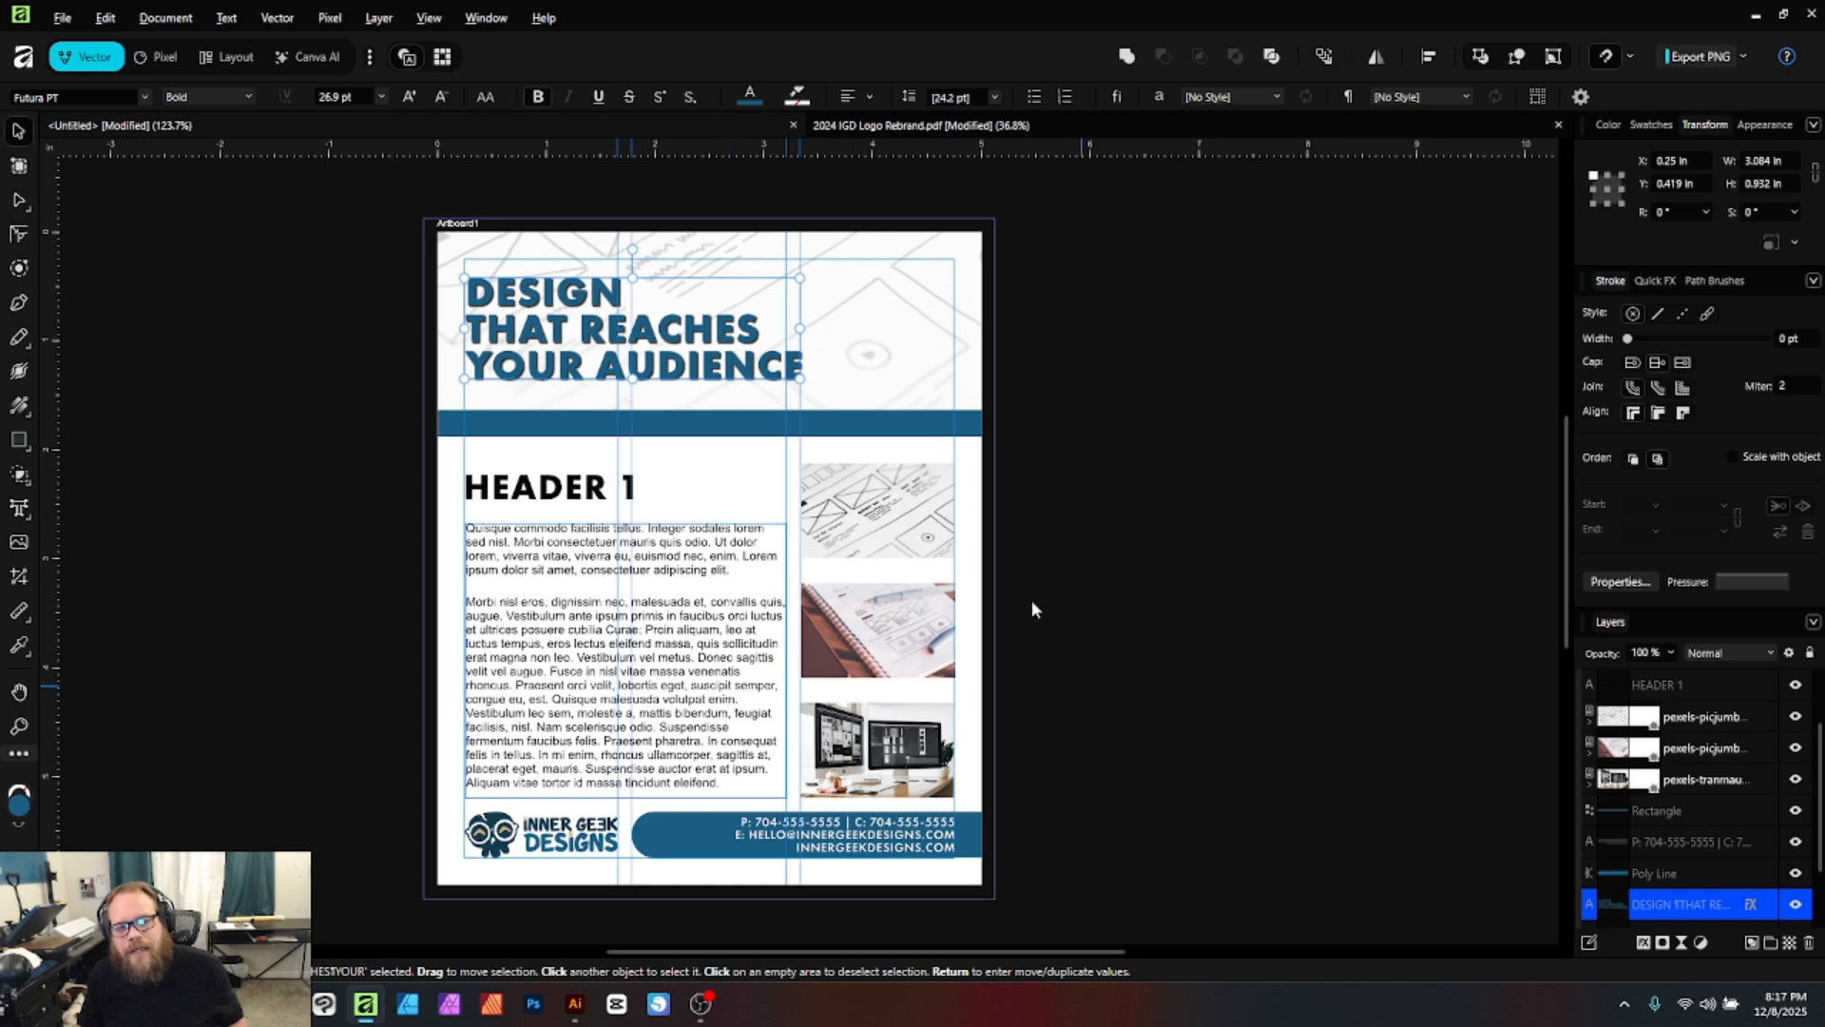
- Release the uppermost column image from its clipping mask by moving the mask out of the image's layer
left_click(870, 498)
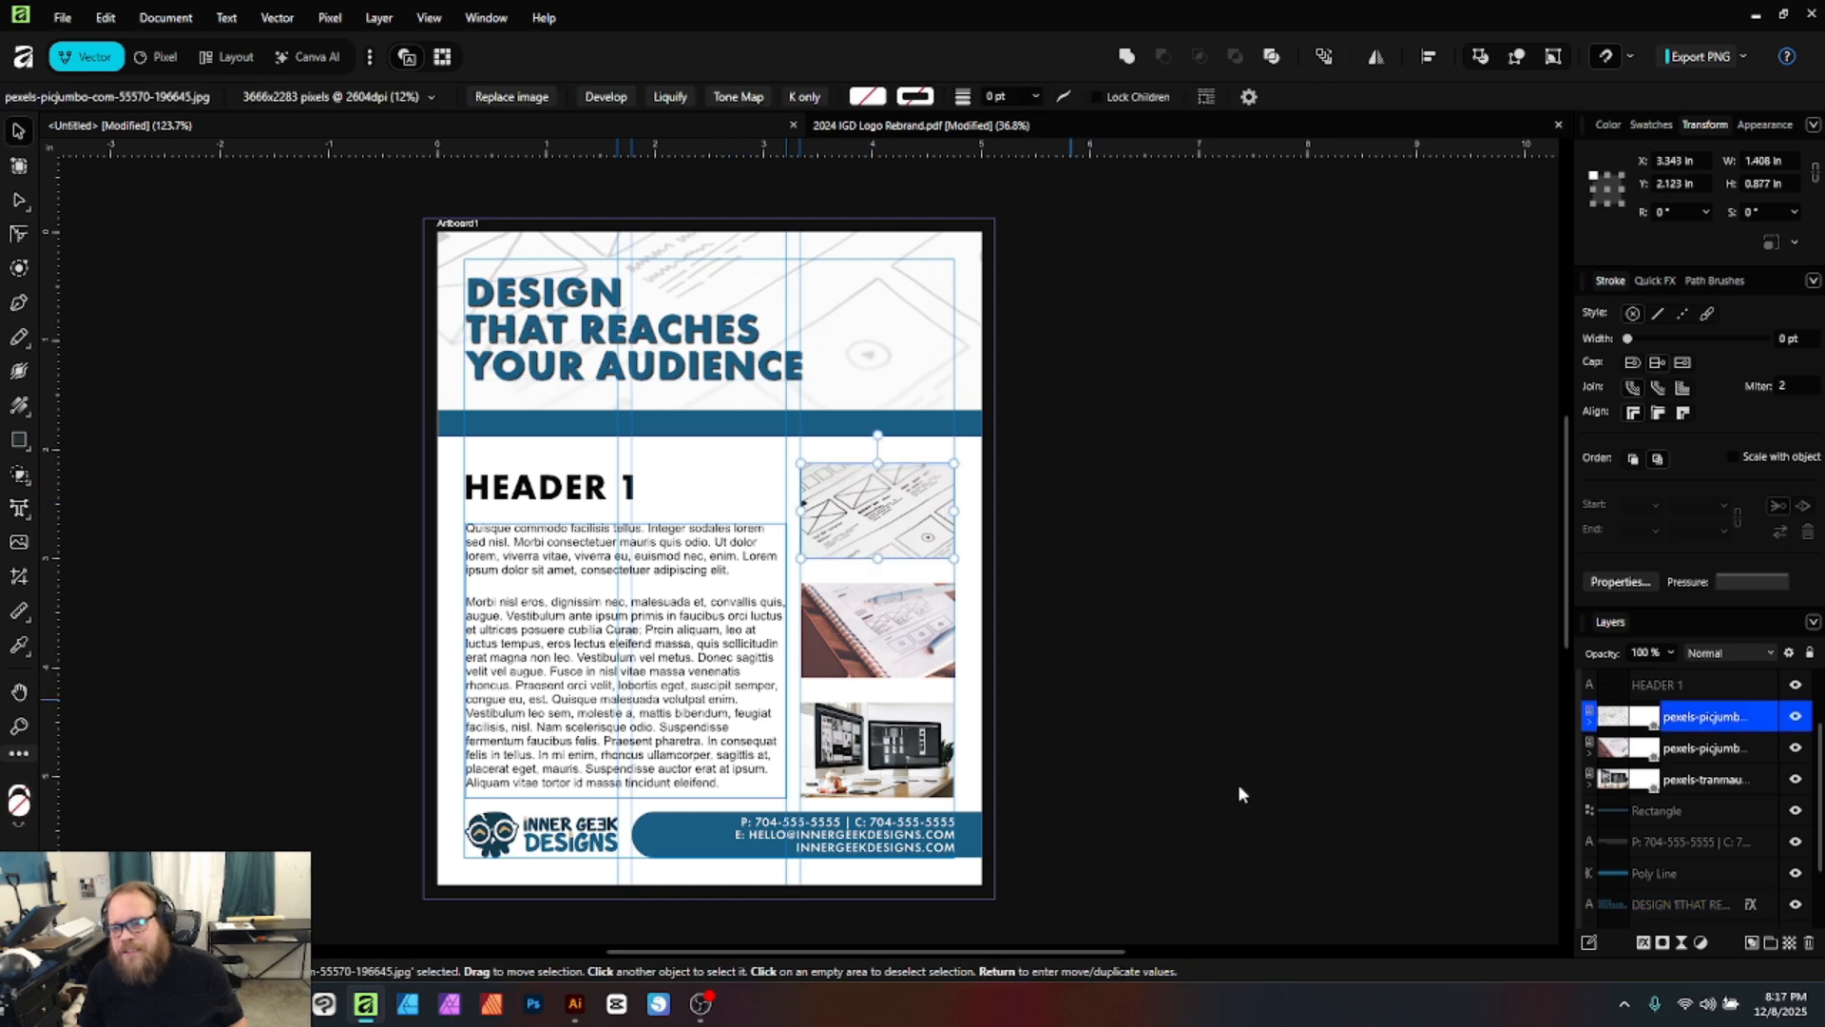
left_click(1585, 725)
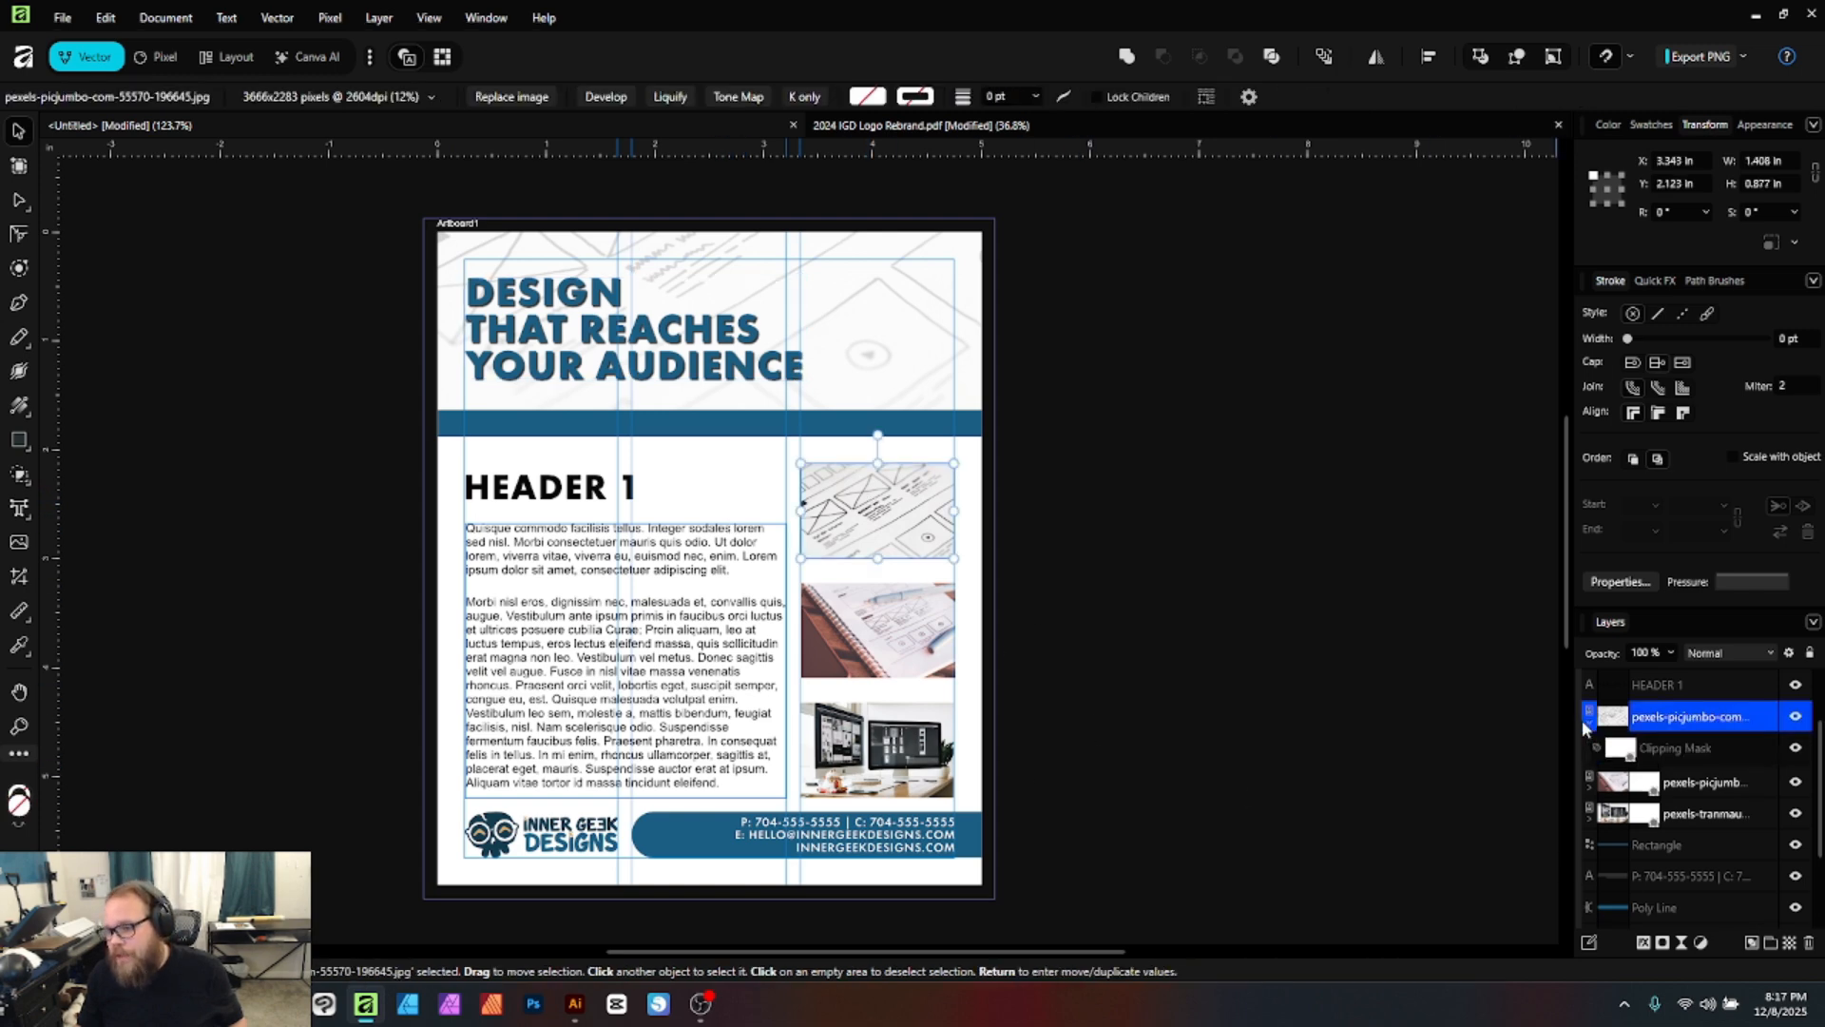
left_click_drag(1633, 753, 1669, 762)
left_click(1101, 554)
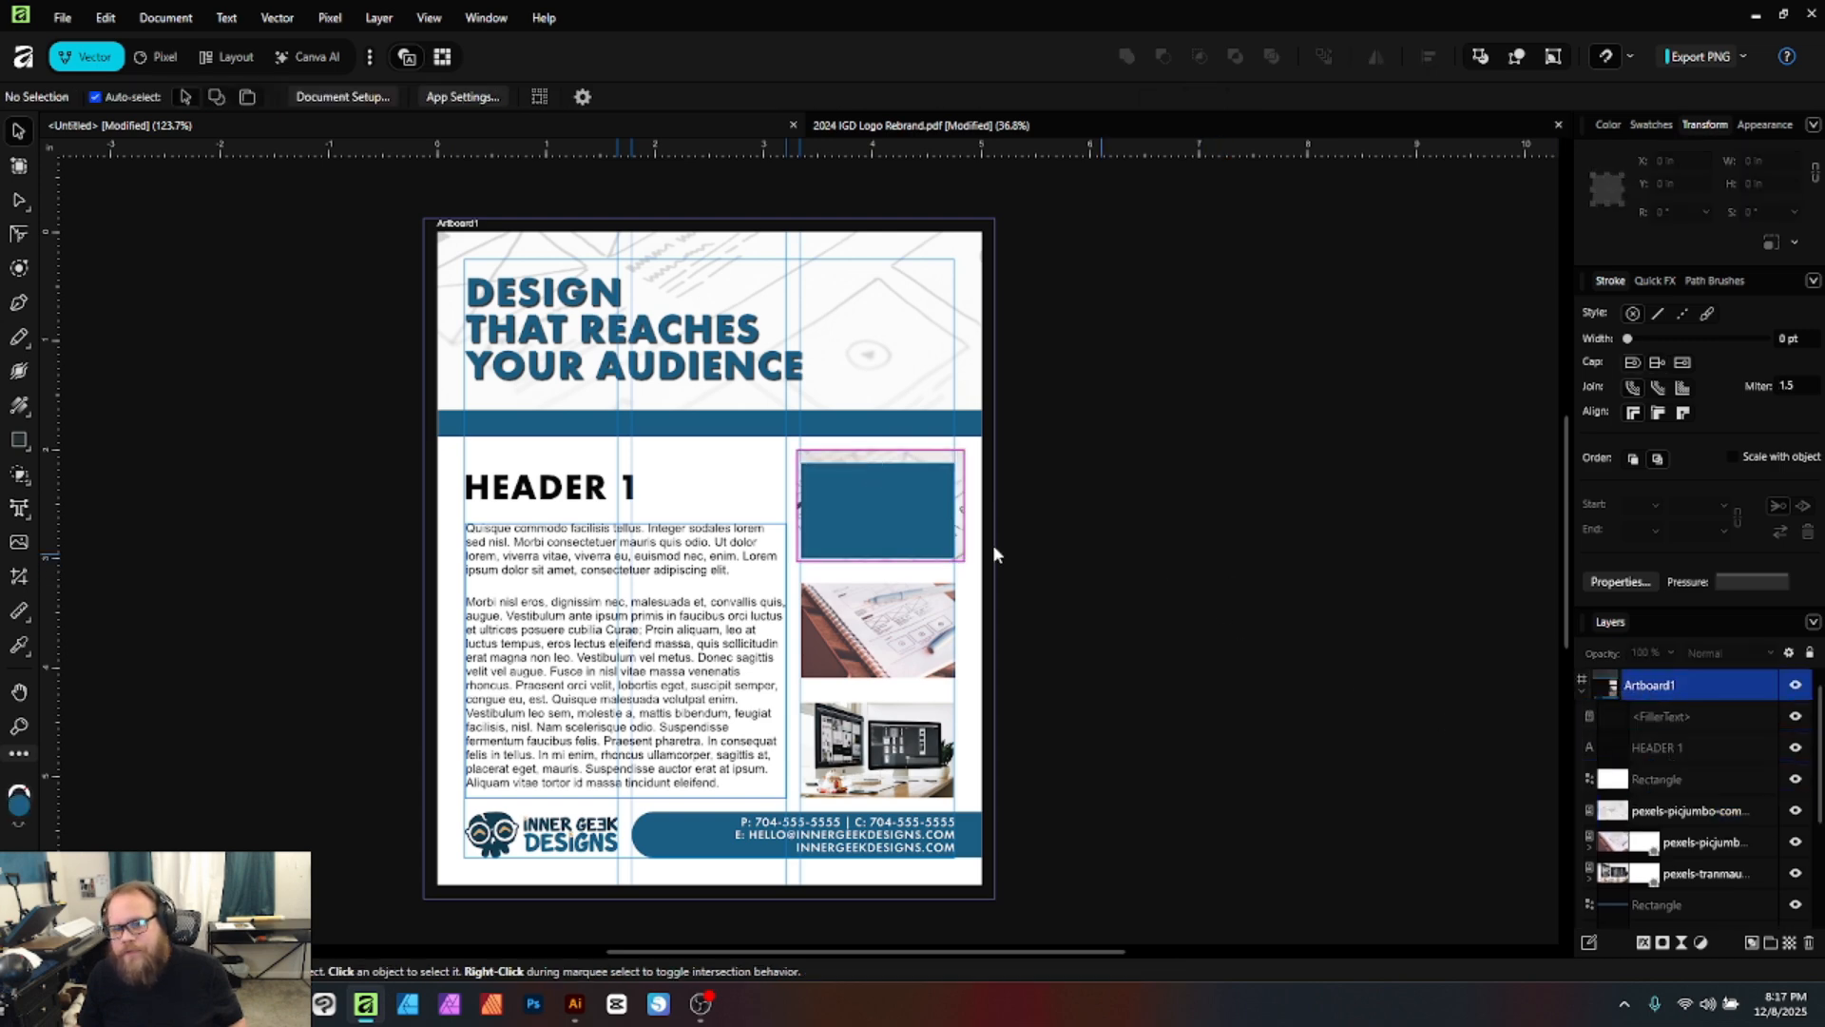
- Clip the uppermost column image with the blue rectangle by nesting it as a clipping mask, and deselect it
left_click(912, 538)
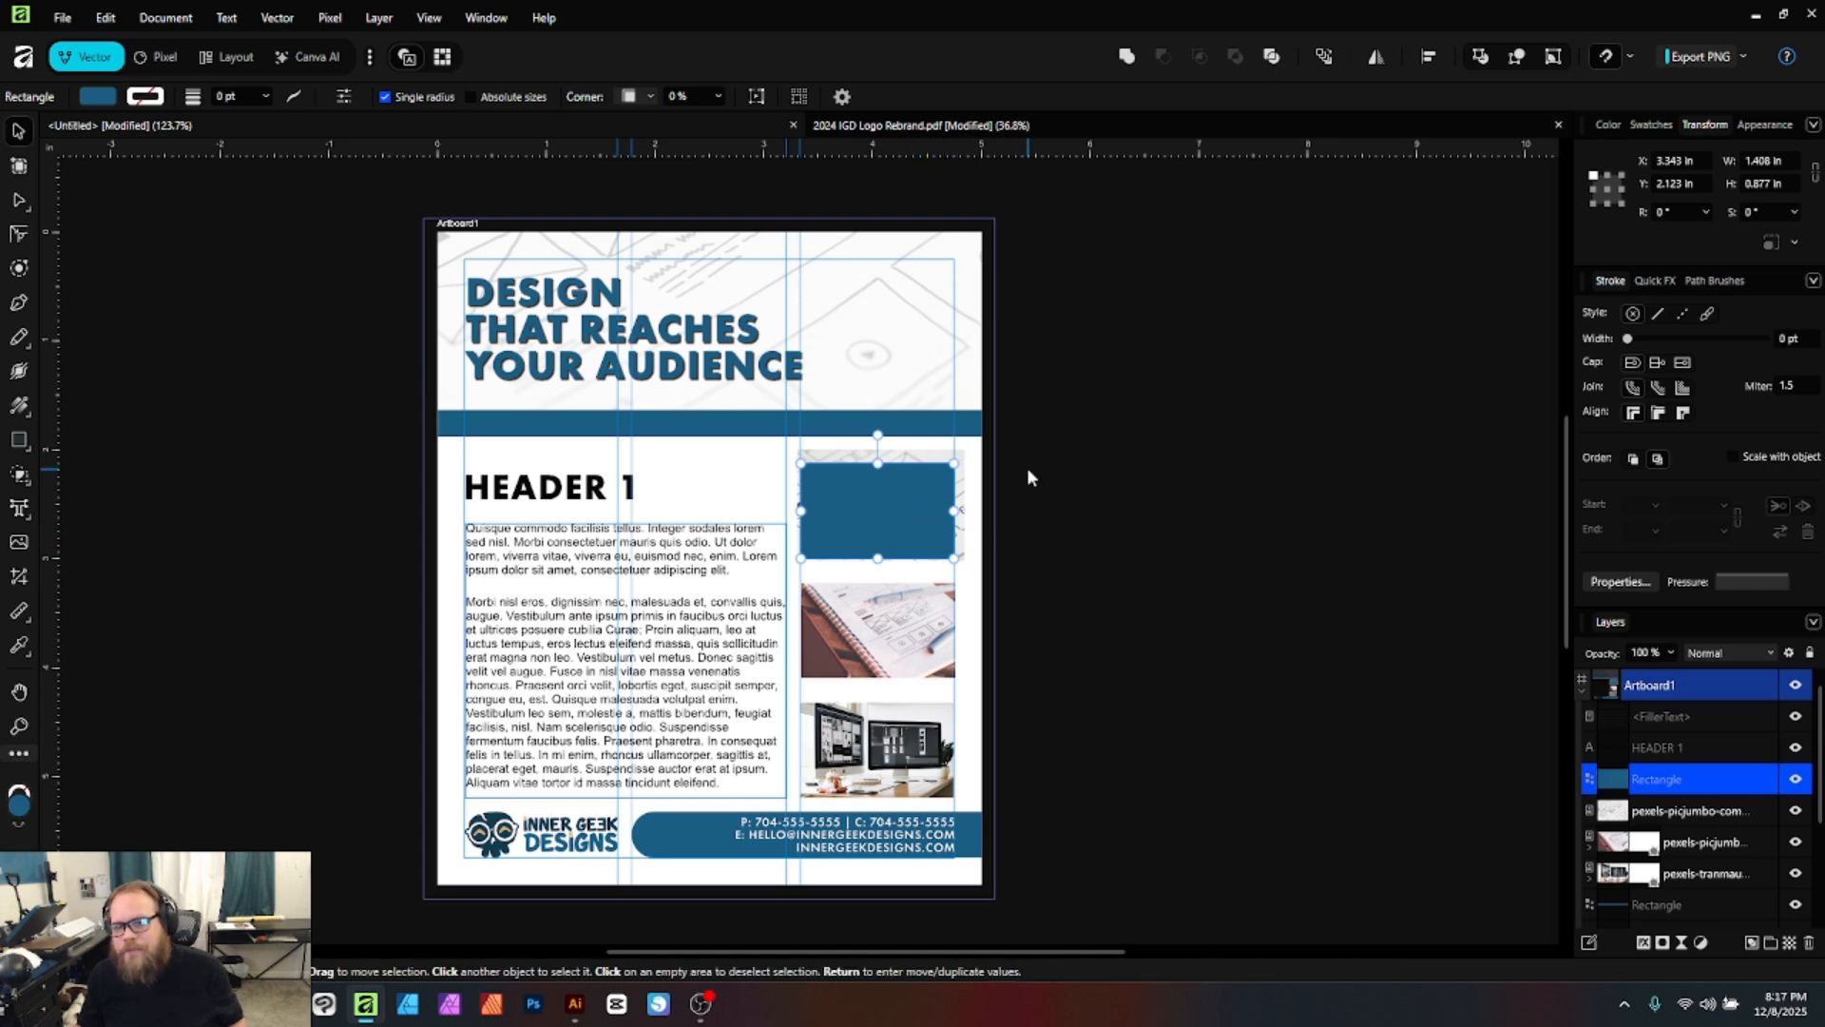
left_click(1026, 470)
left_click(930, 498)
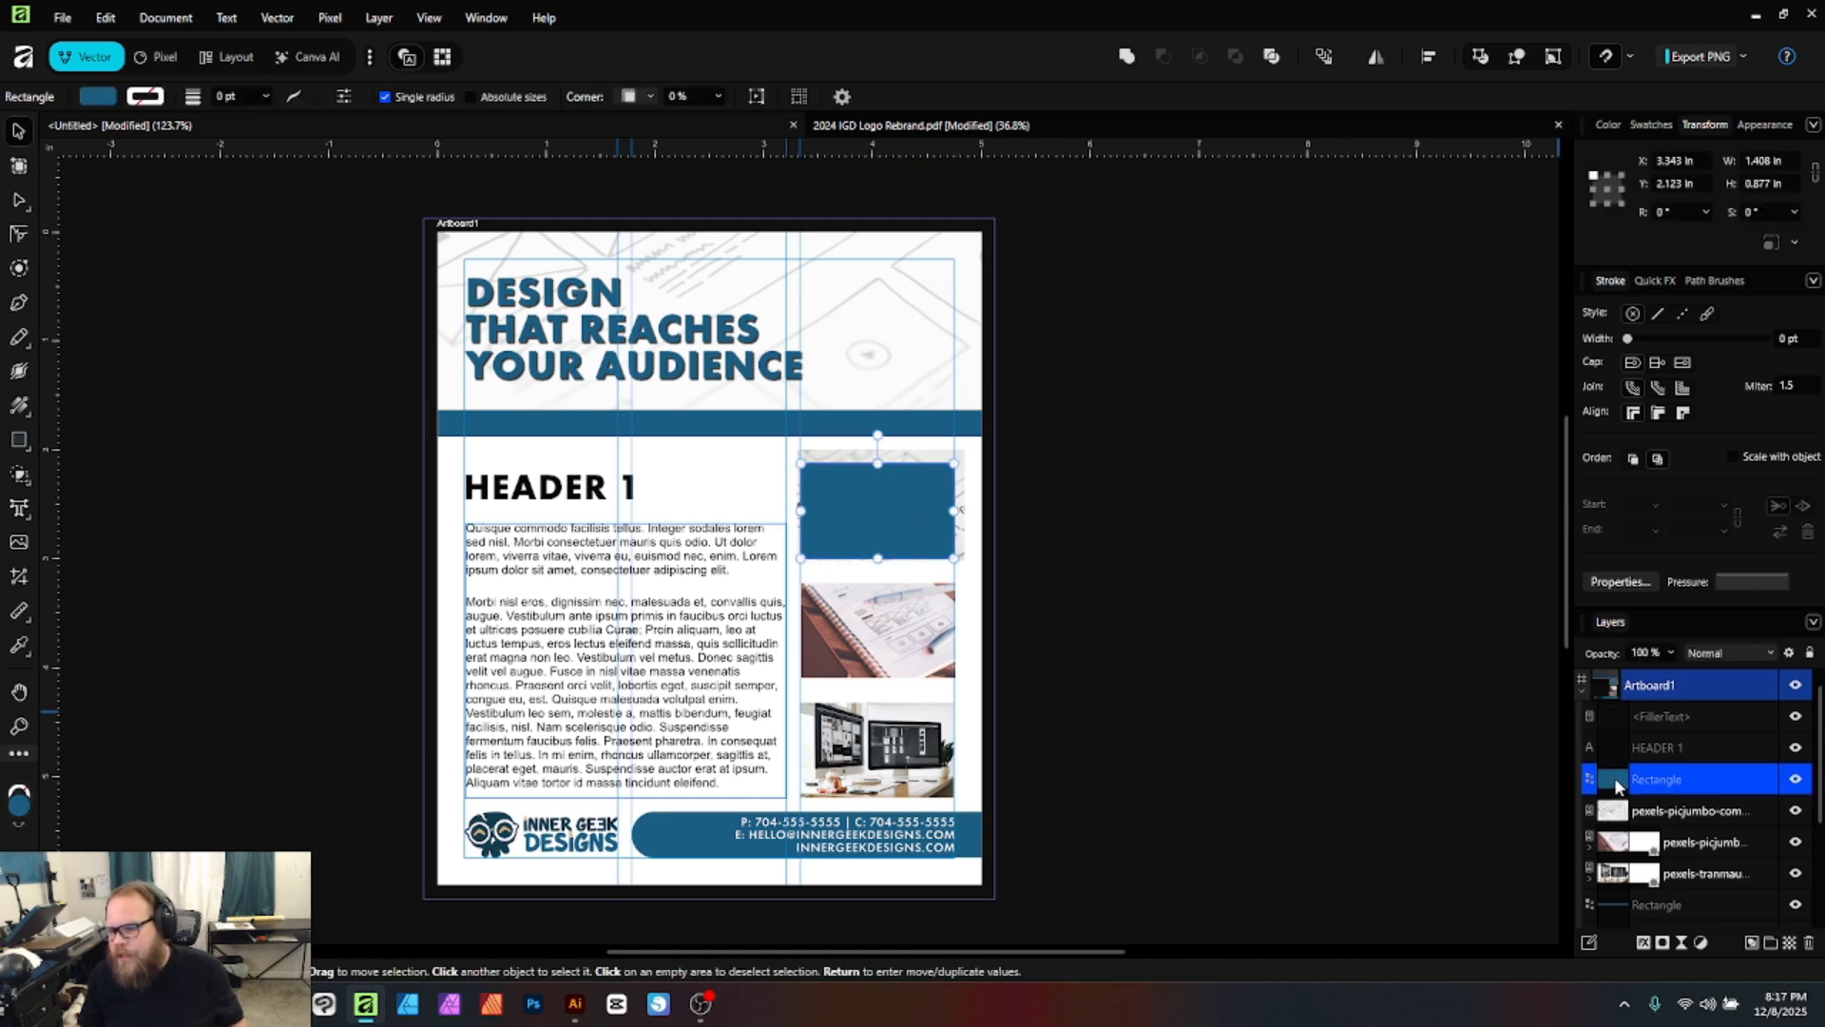
left_click_drag(1619, 788, 1615, 815)
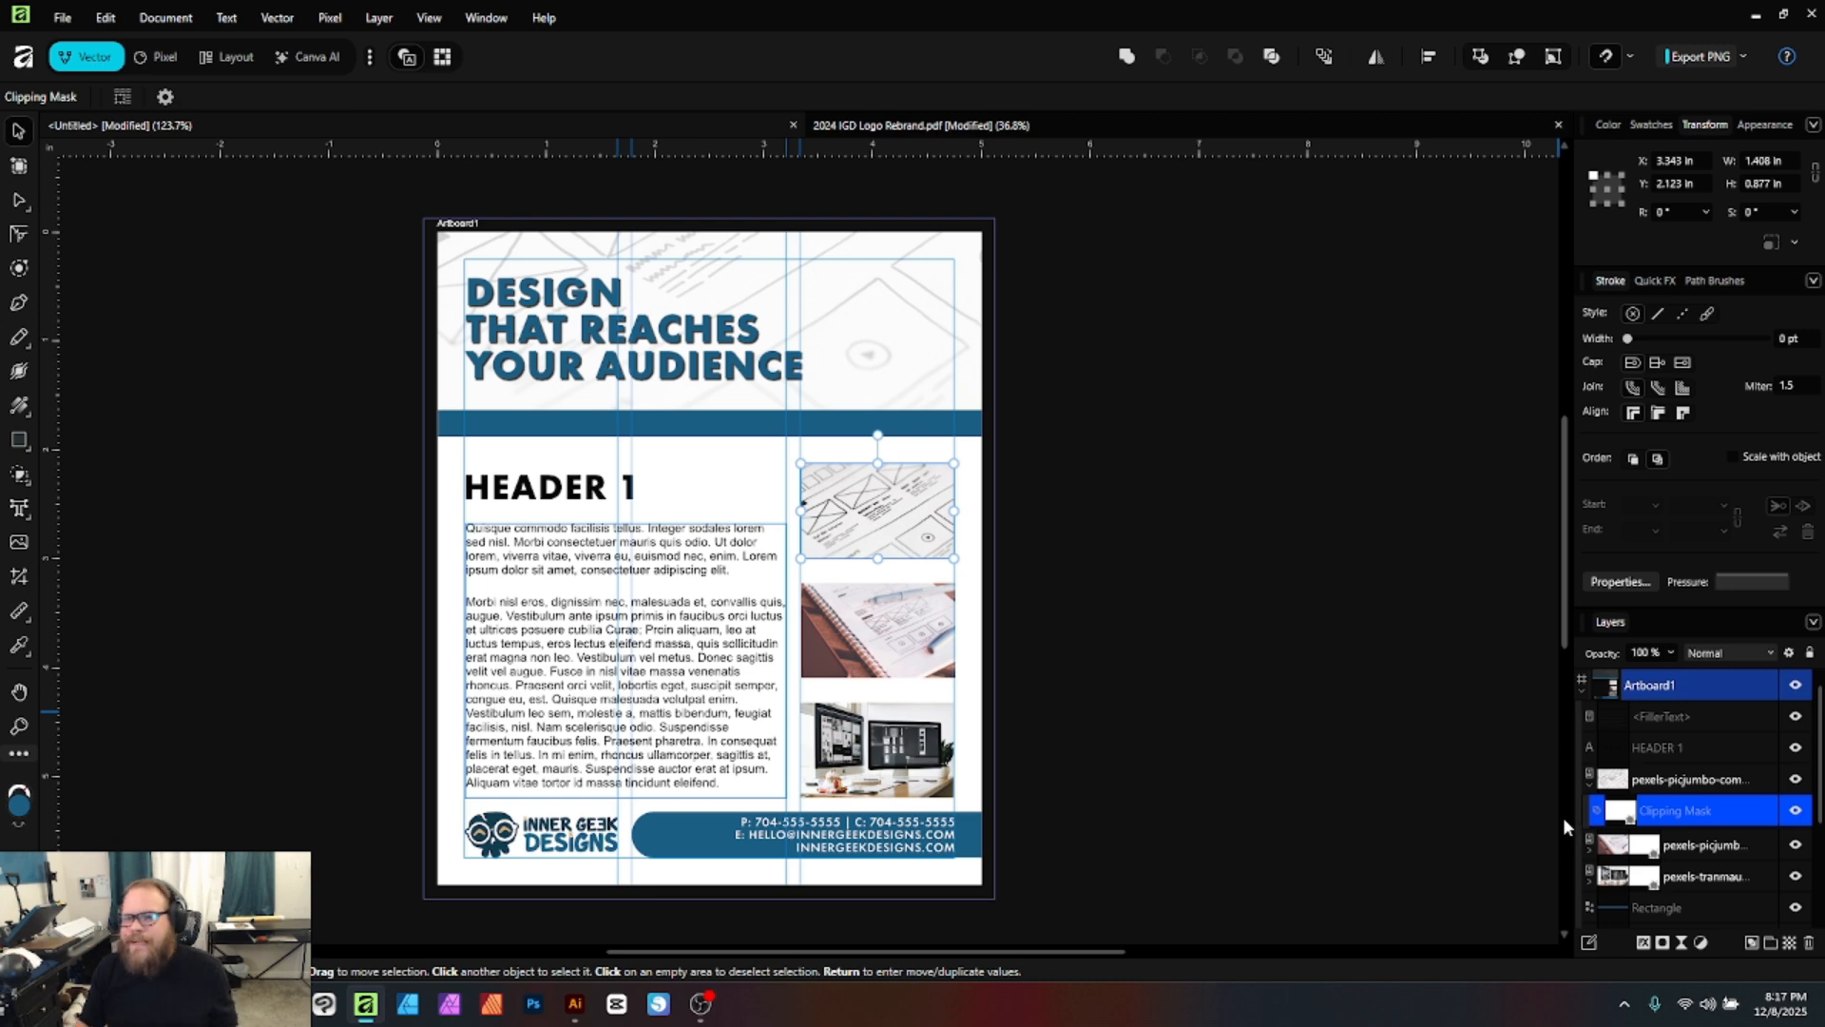
left_click(1019, 659)
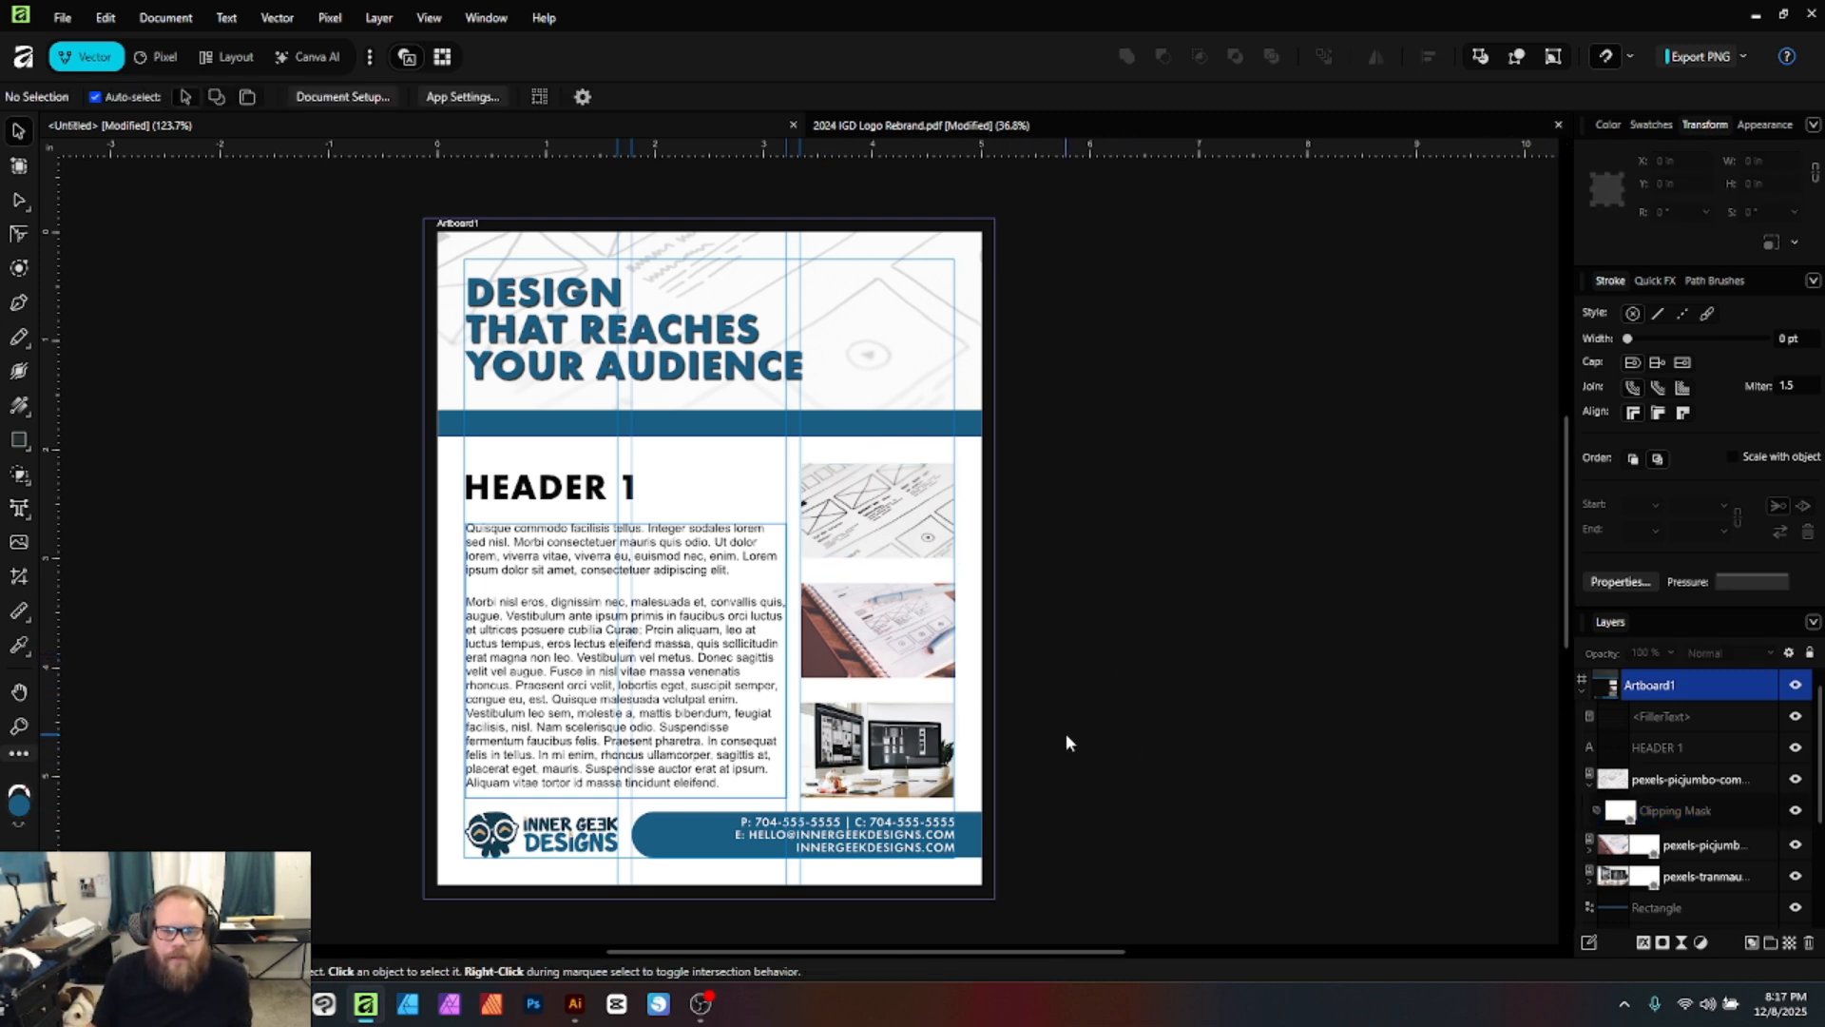
- Extend the blue bar under the headline past the artboard's left edge, checking the overhang of the footer shape and header background image
scroll(1064, 733, "down", 1)
left_click(974, 798)
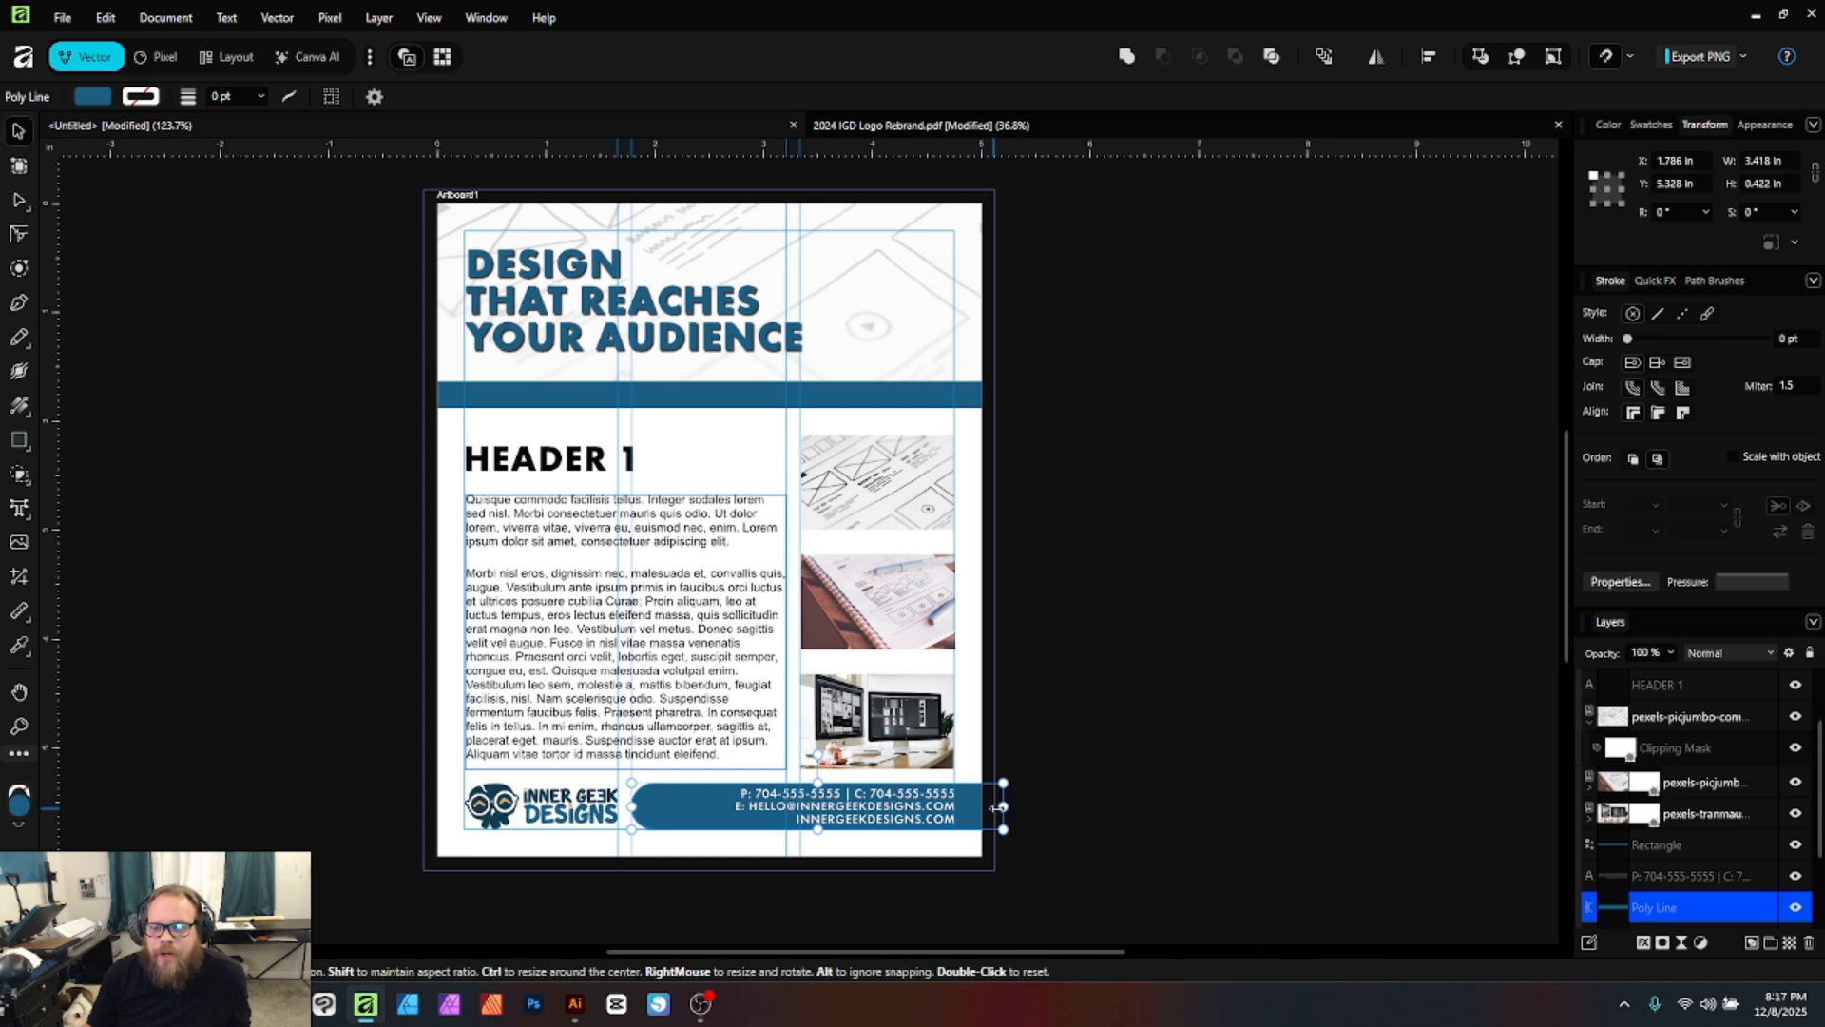
left_click(476, 402)
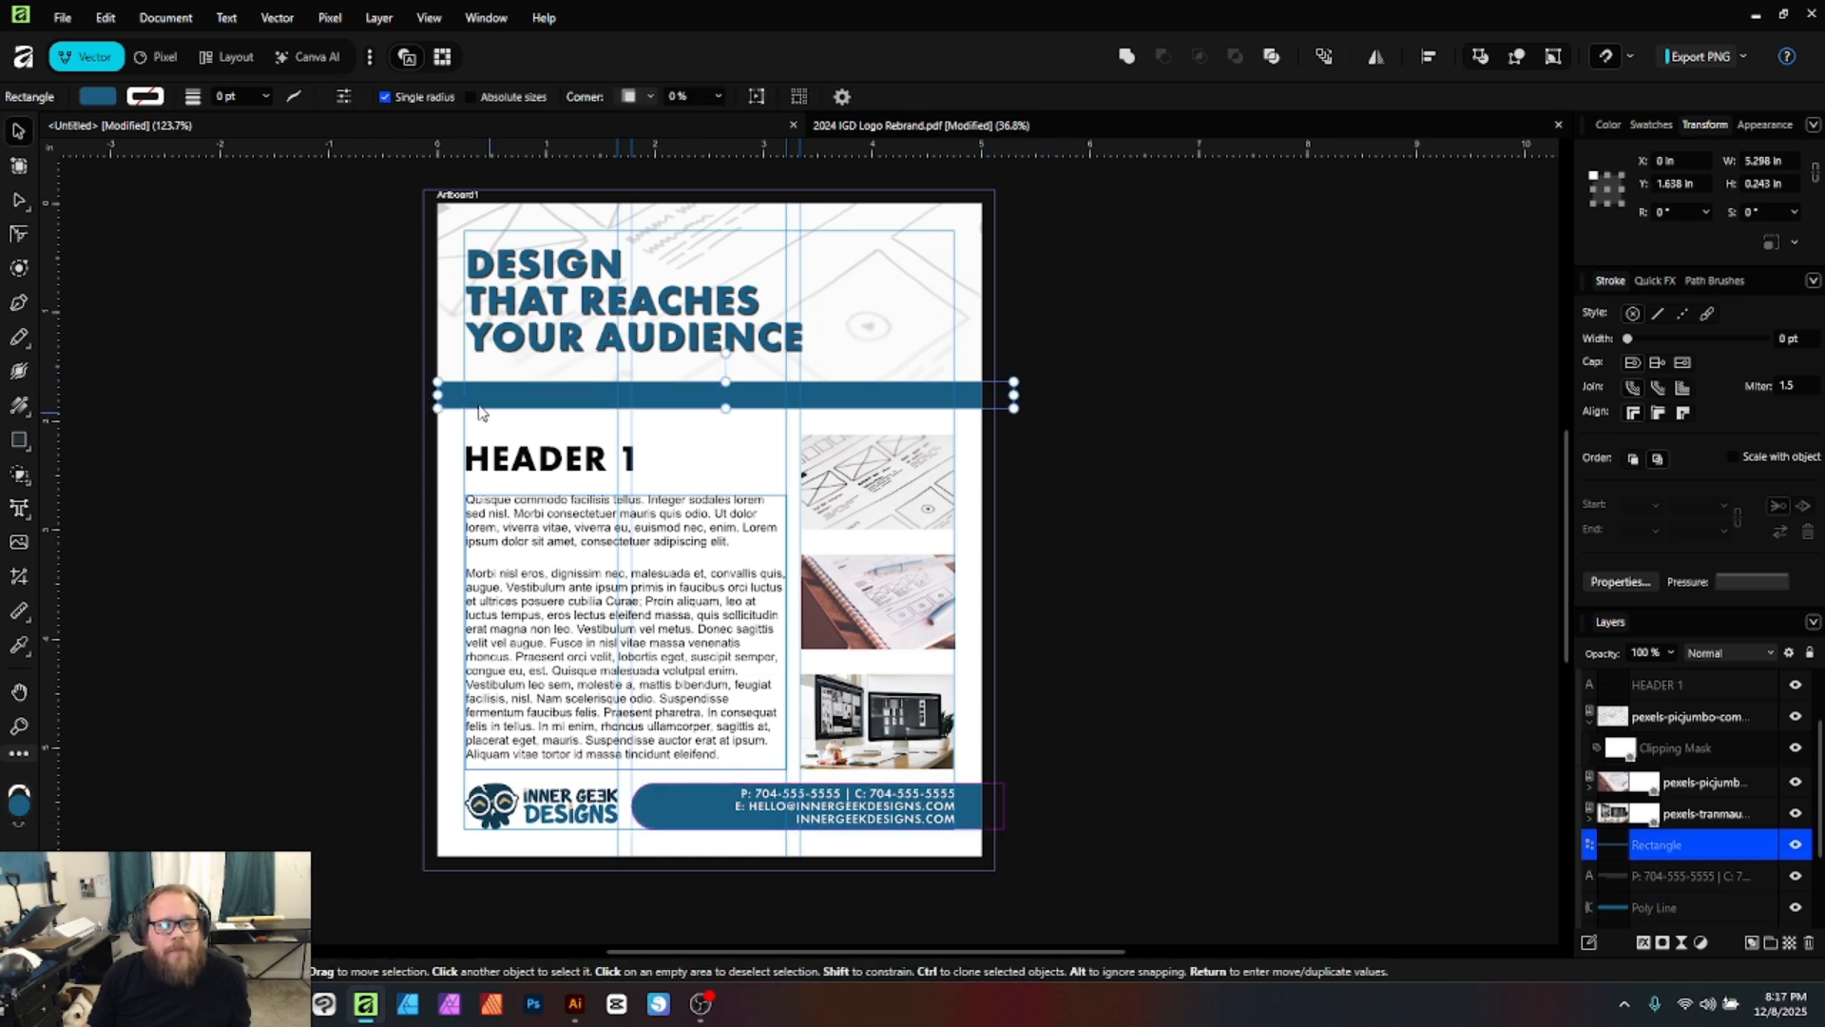
left_click_drag(437, 395, 398, 394)
left_click(448, 351)
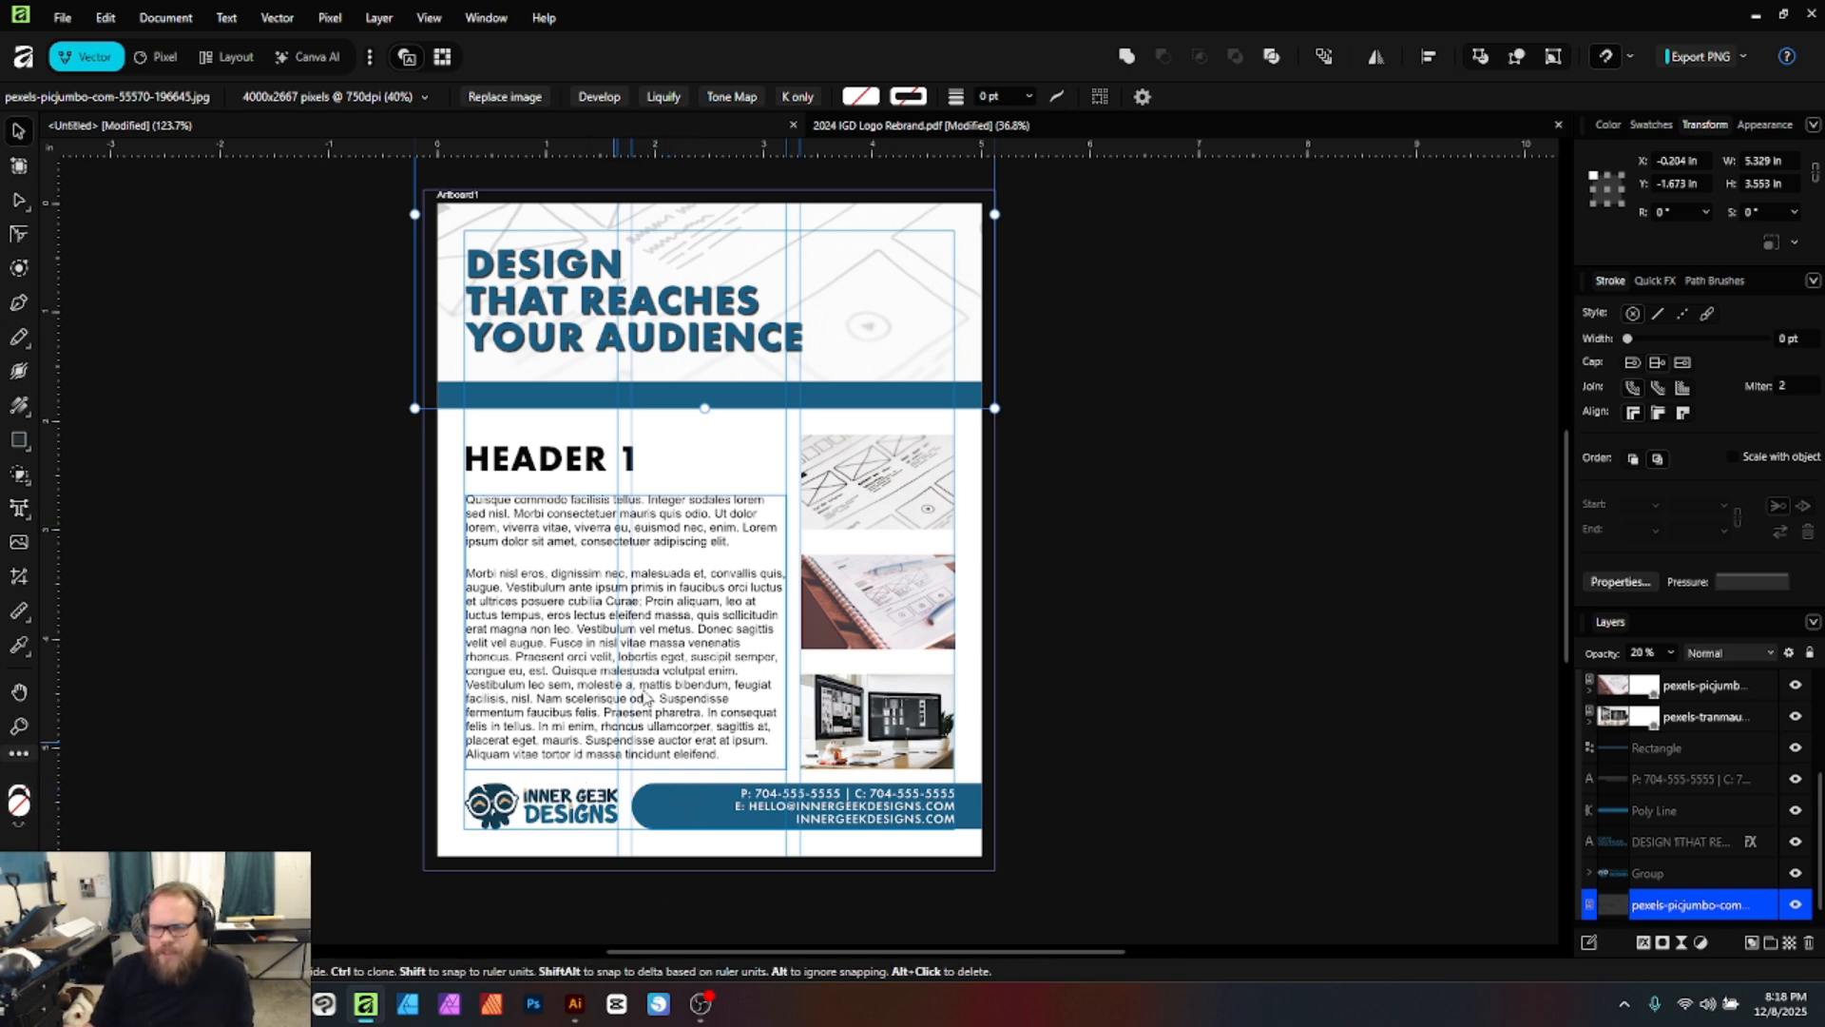
- Delete all the body text in the frame below HEADER 1 and insert new filler text
left_click(608, 692)
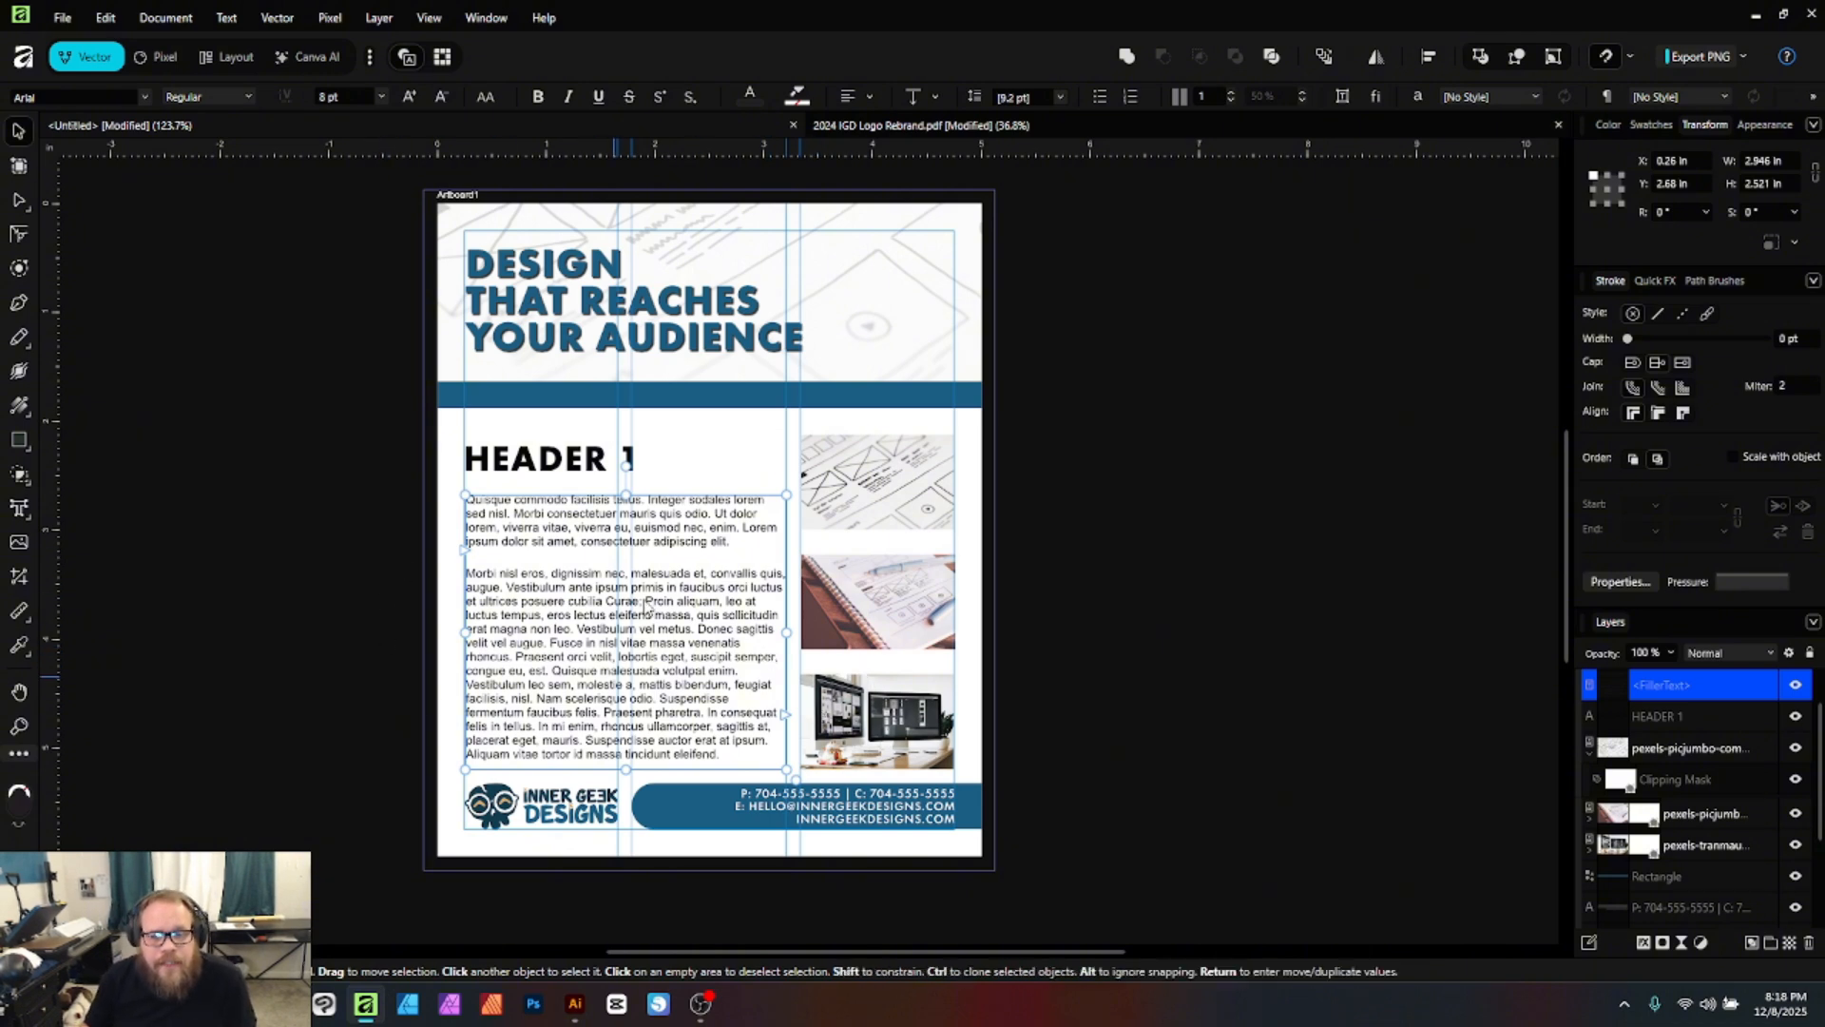
right_click(589, 596)
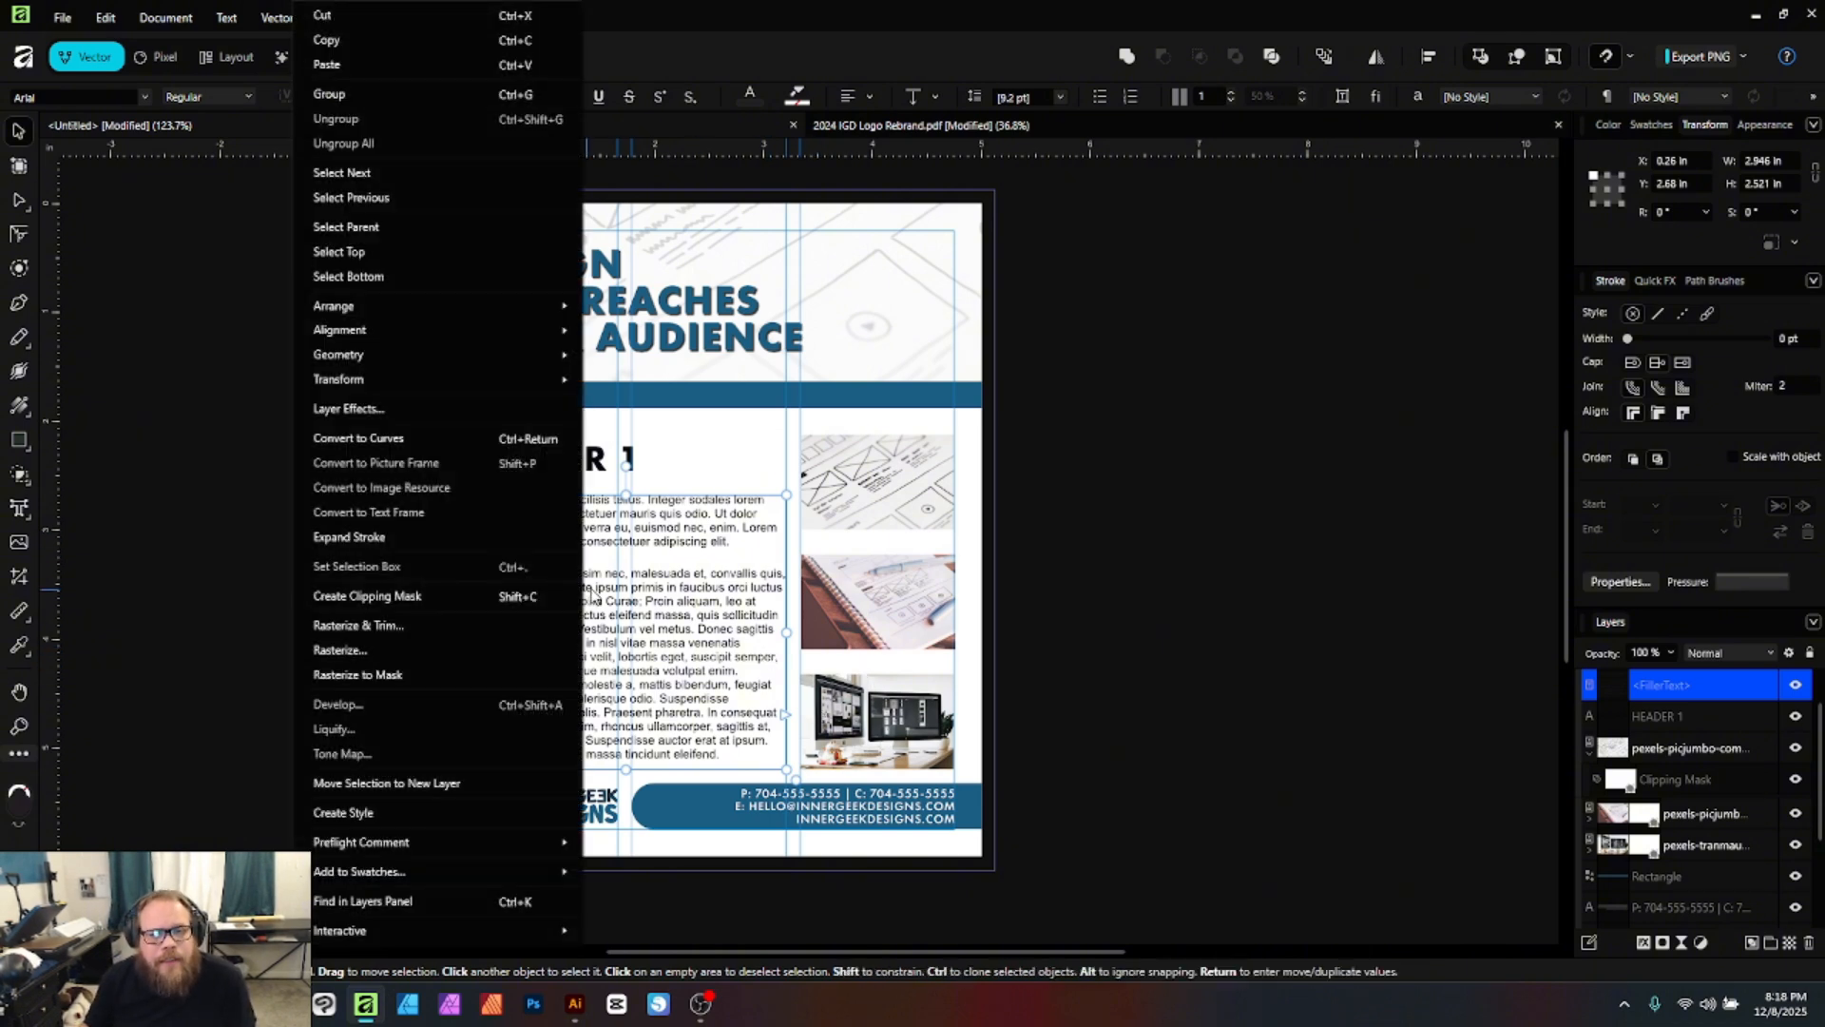
left_click(686, 583)
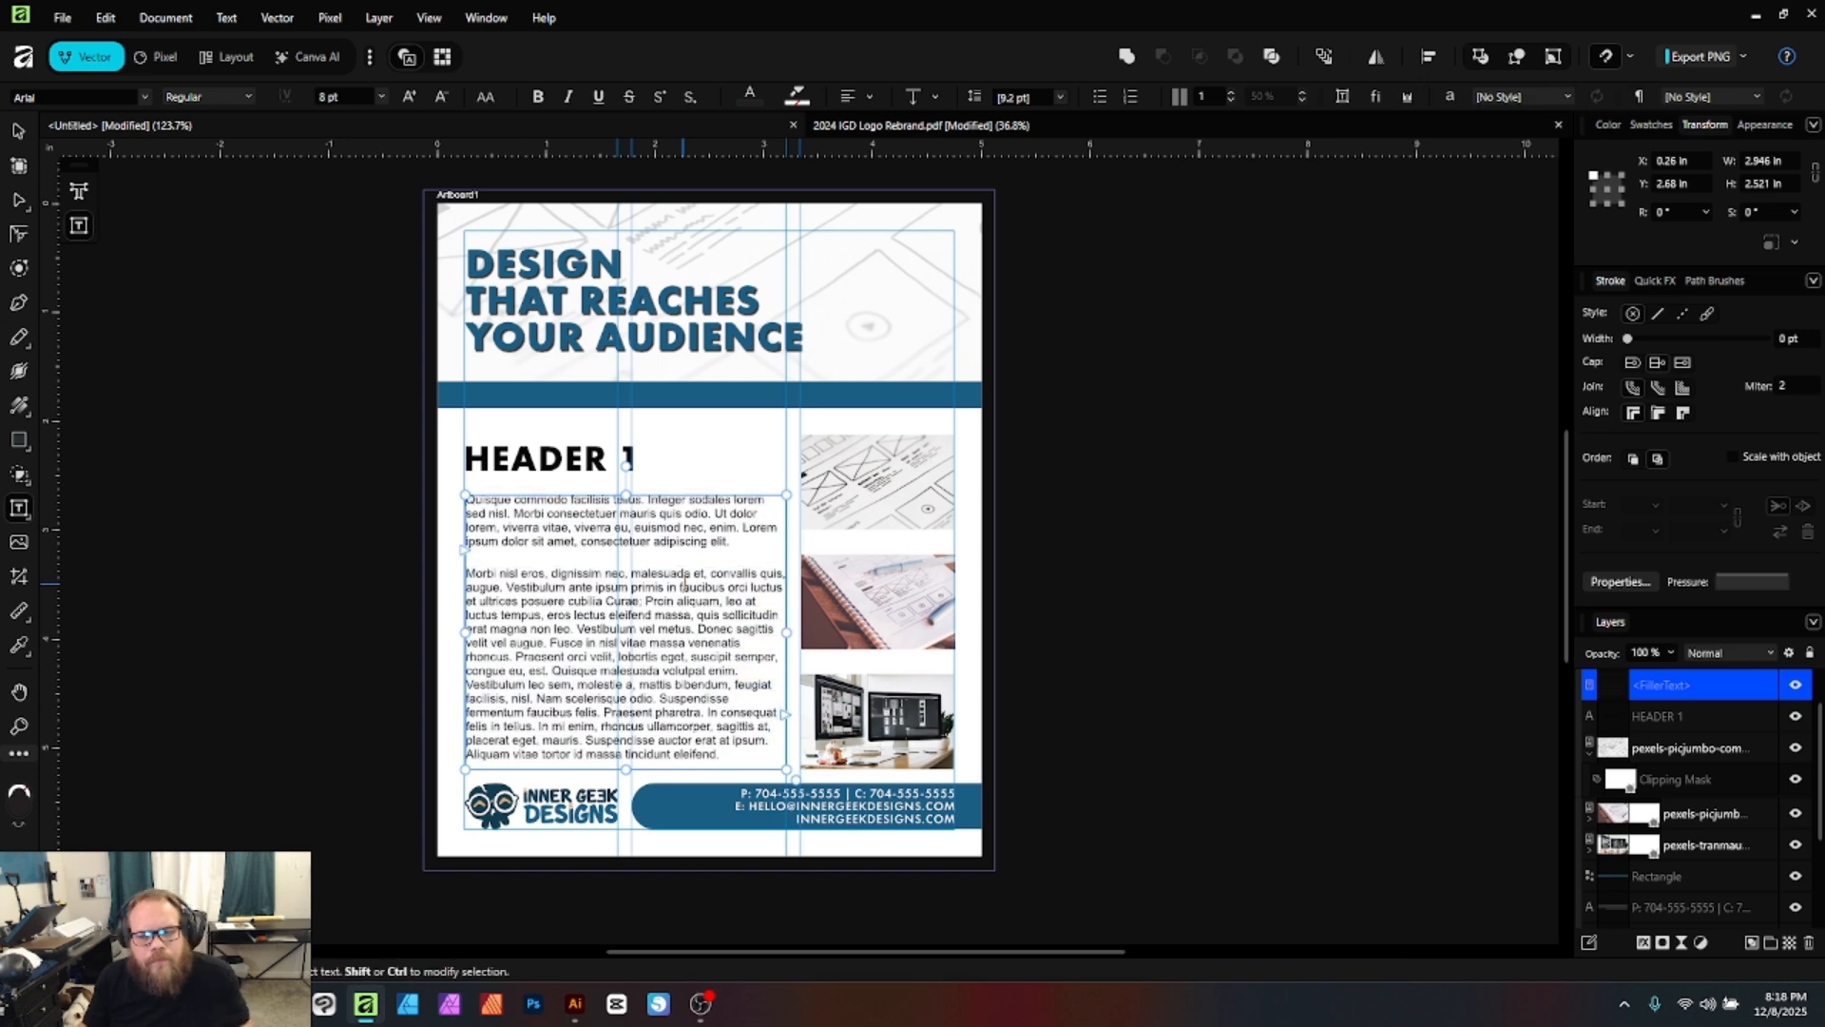
key("ctrl+a")
key("Delete")
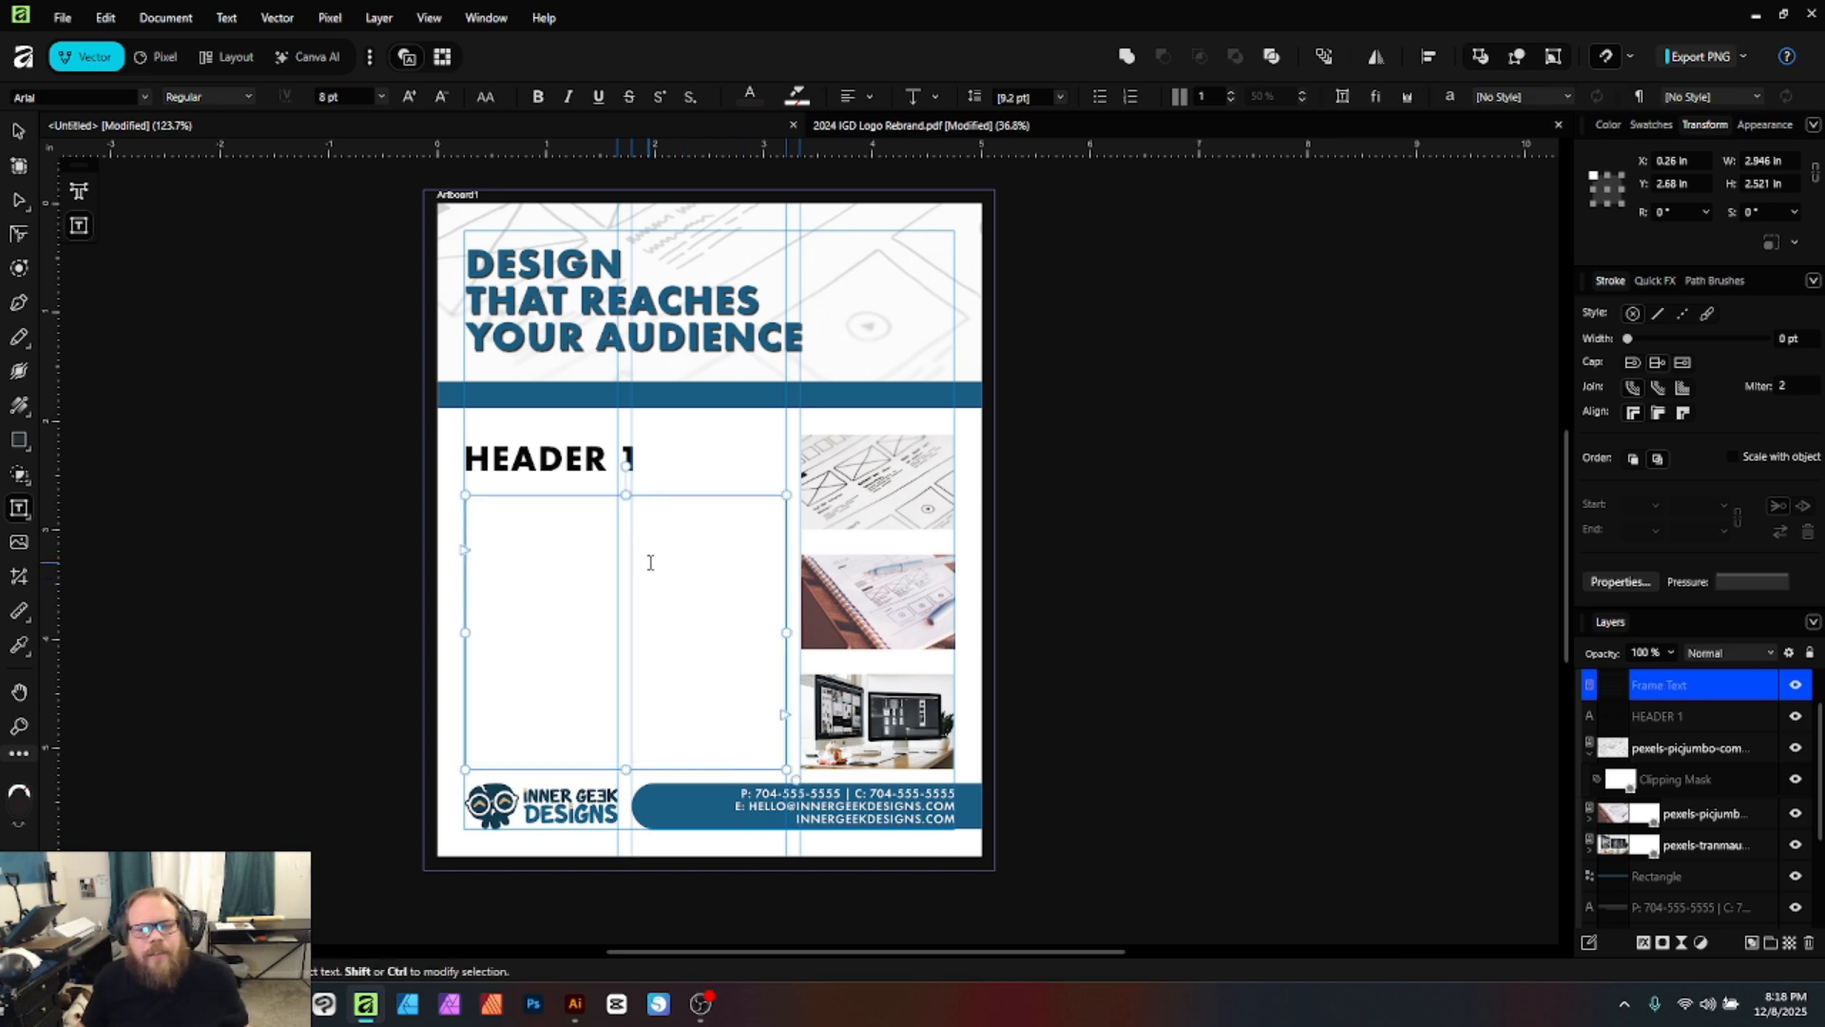
right_click(649, 569)
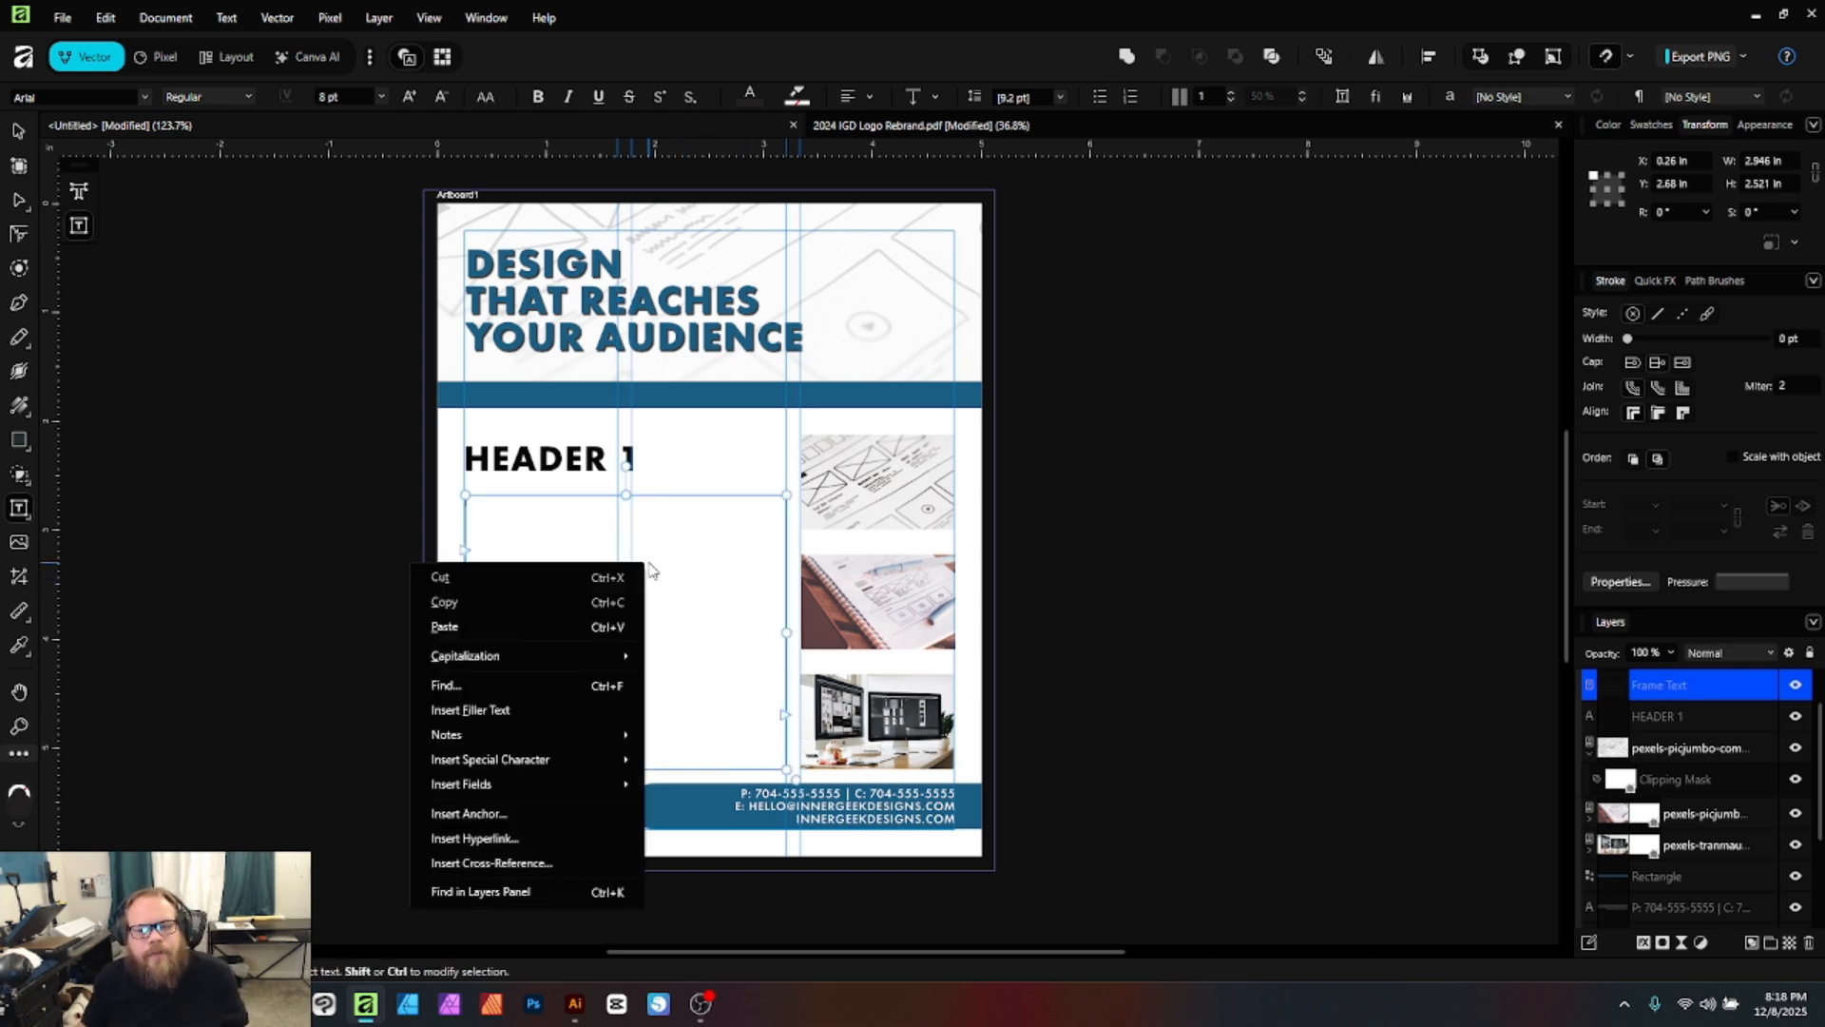
left_click(510, 710)
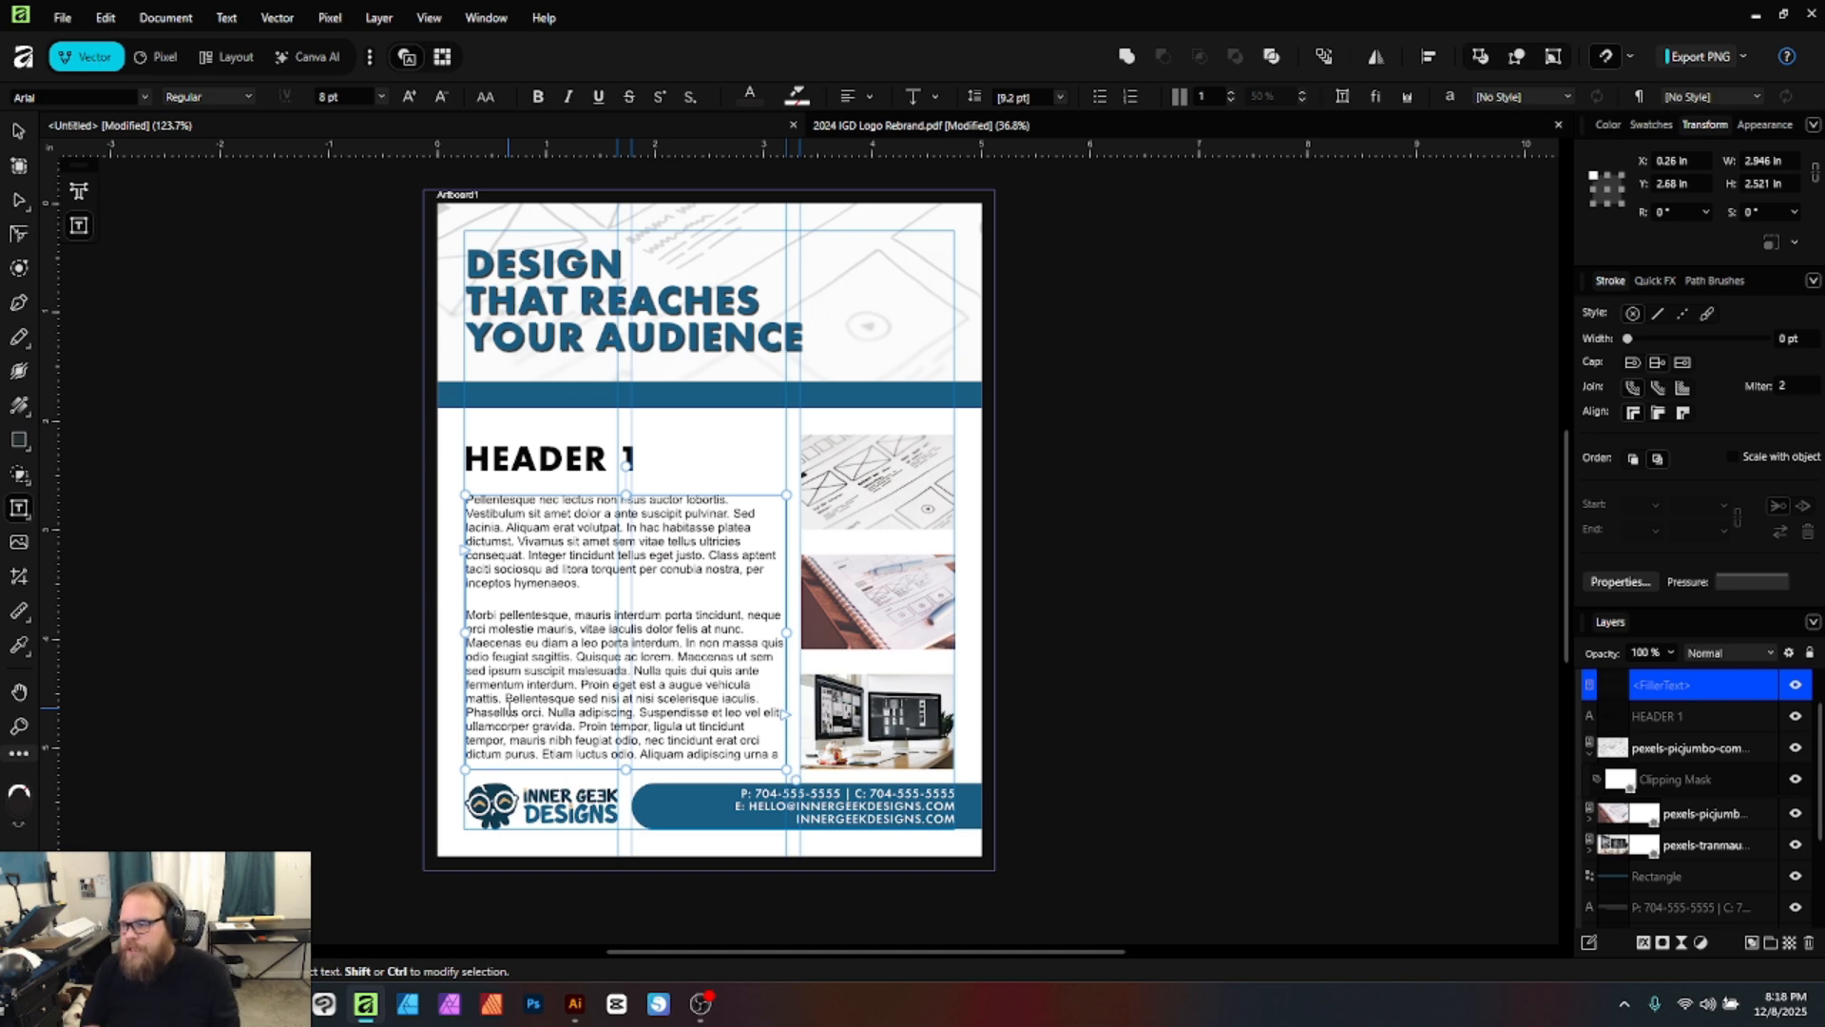